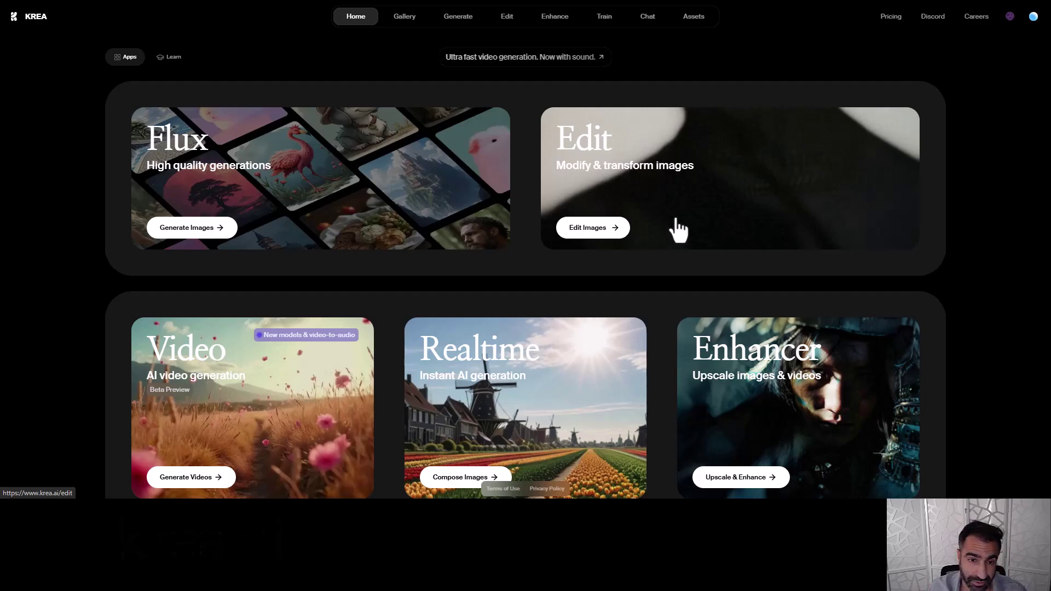
Bring up the Generate options in the Krea top navigation.
mouse_move(459, 22)
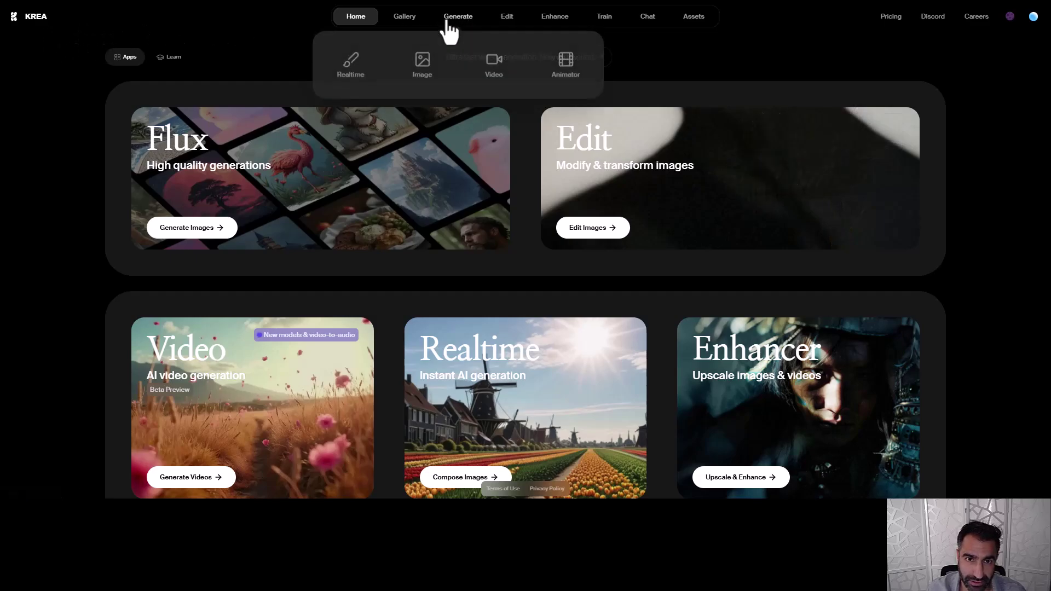
Open the Realtime canvas and move the magenta circle up and to the right.
click(340, 77)
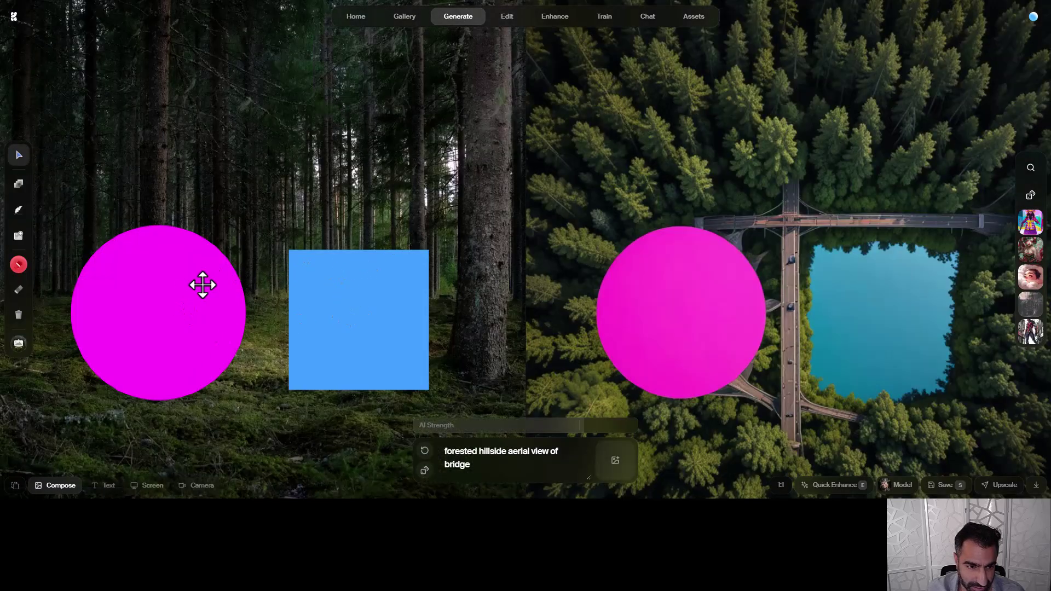
drag(209, 272, 244, 185)
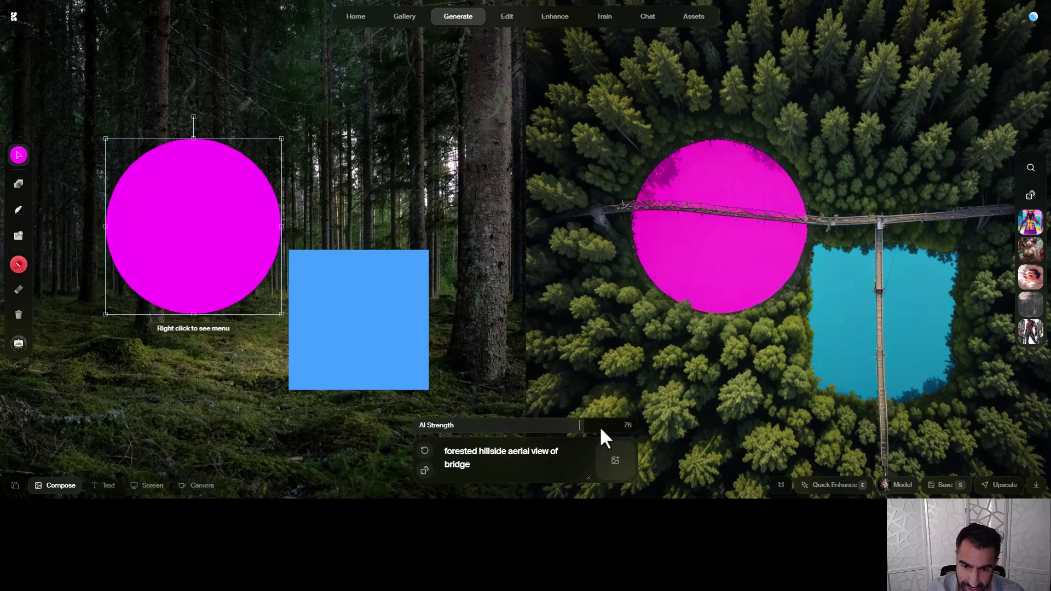
Replace 'aerial' in the prompt with 'eye level'.
drag(483, 465, 446, 454)
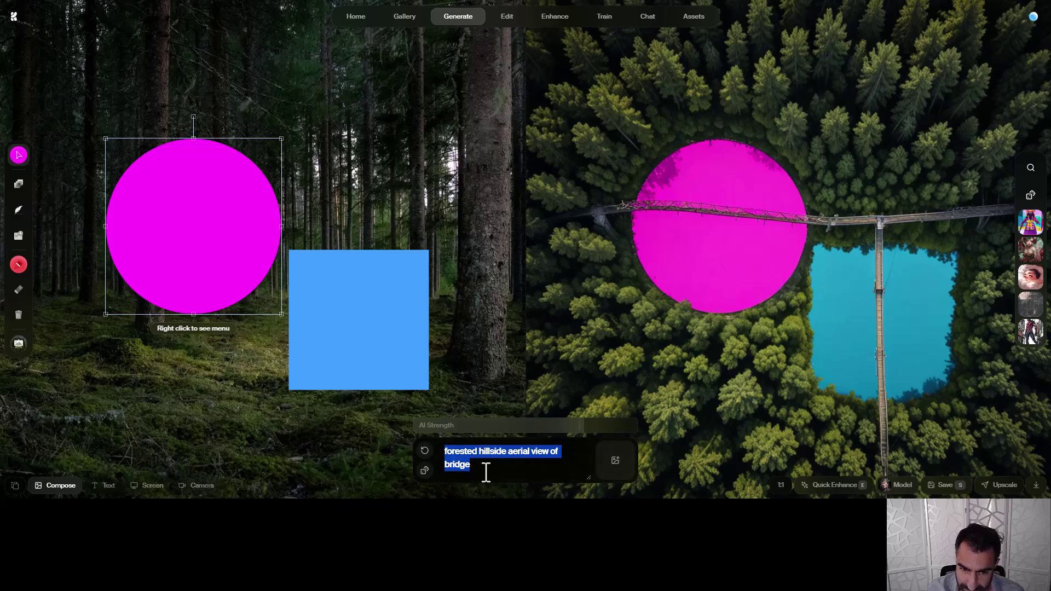
click(523, 454)
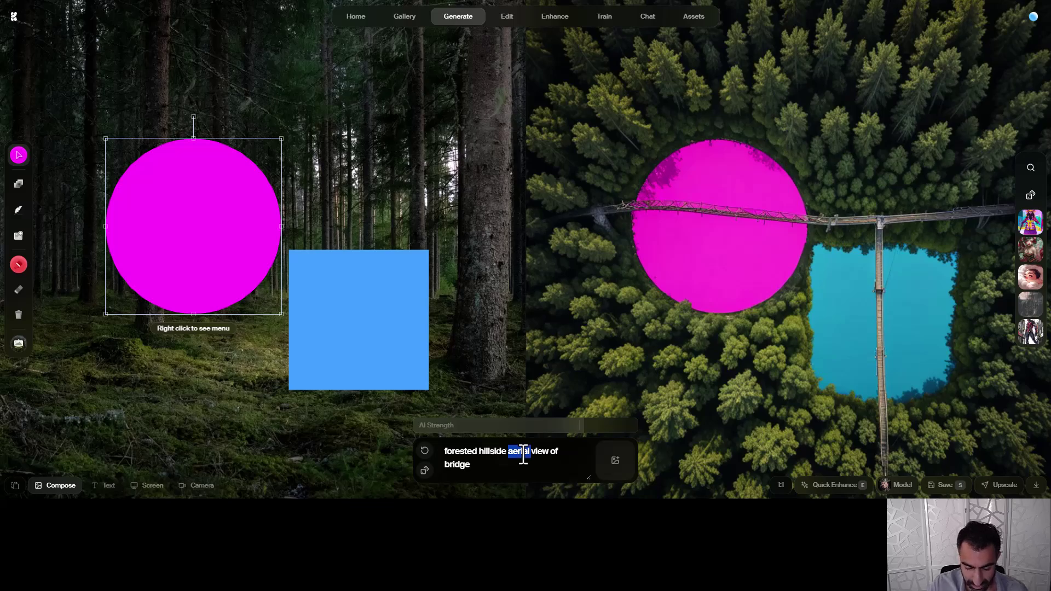
text(eye le)
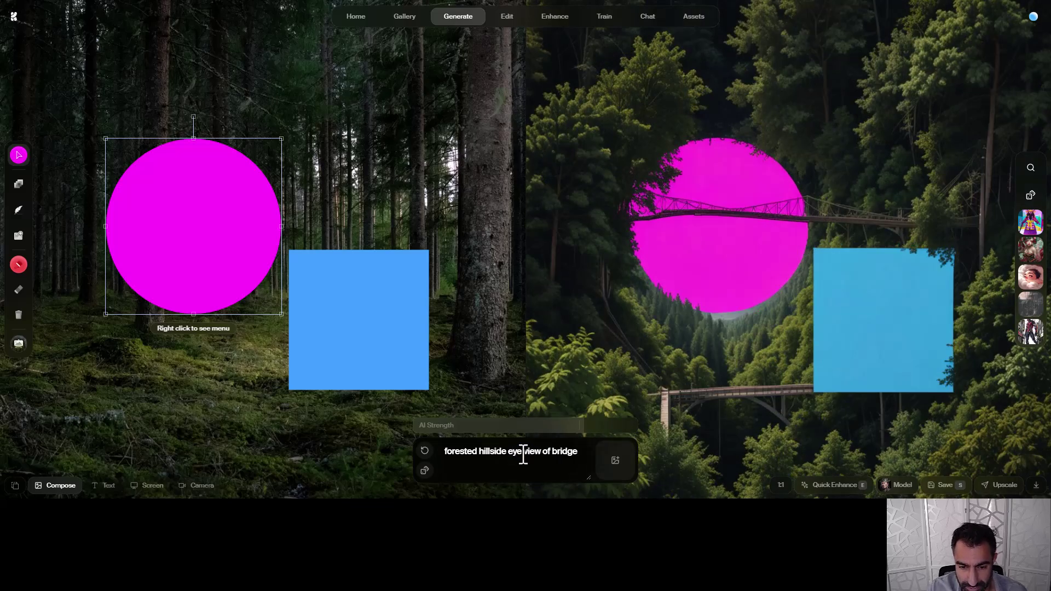
text(vel)
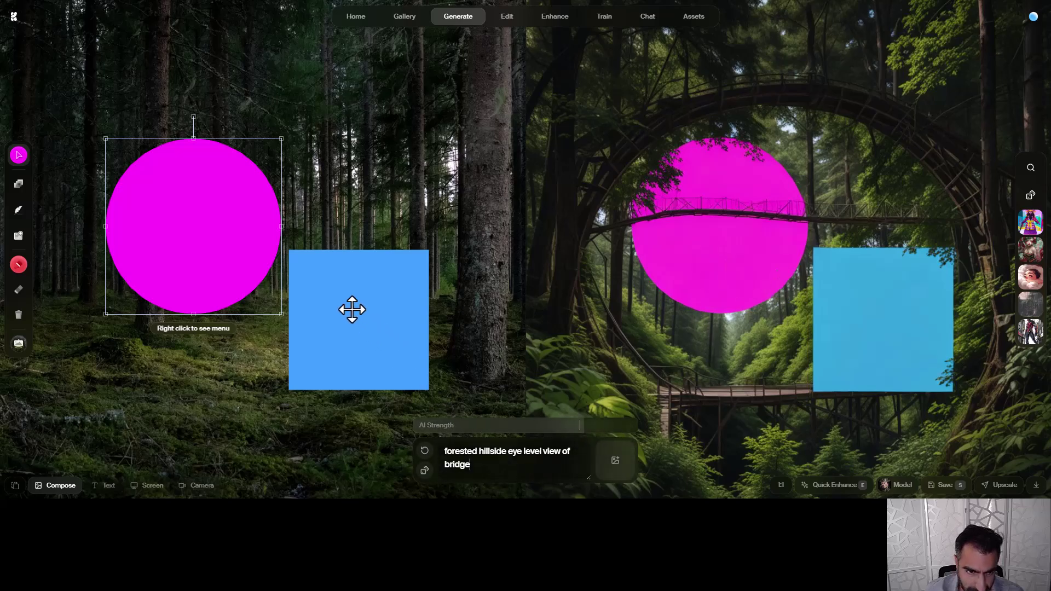
Move the blue square up beside the circle and settle AI Strength near 74 after trying 43 and 91.
drag(354, 340, 371, 165)
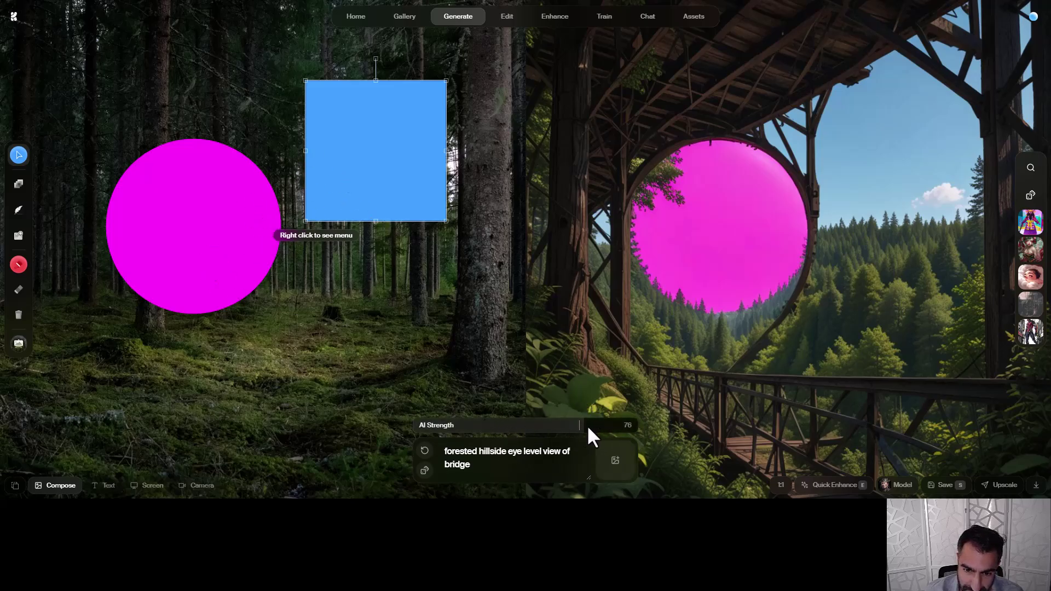
drag(582, 438, 498, 437)
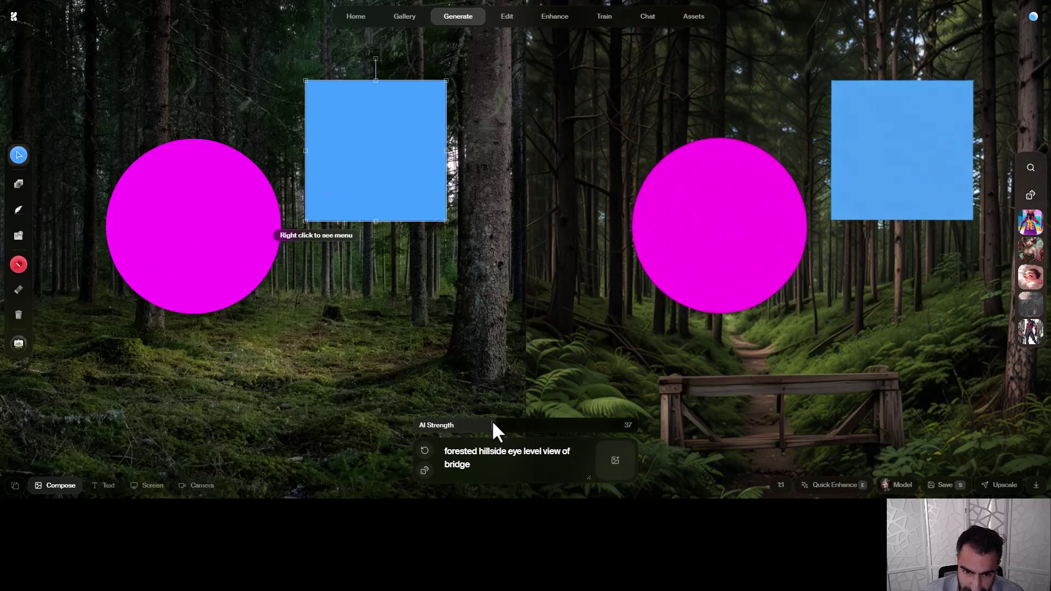
click(525, 429)
drag(529, 436, 616, 437)
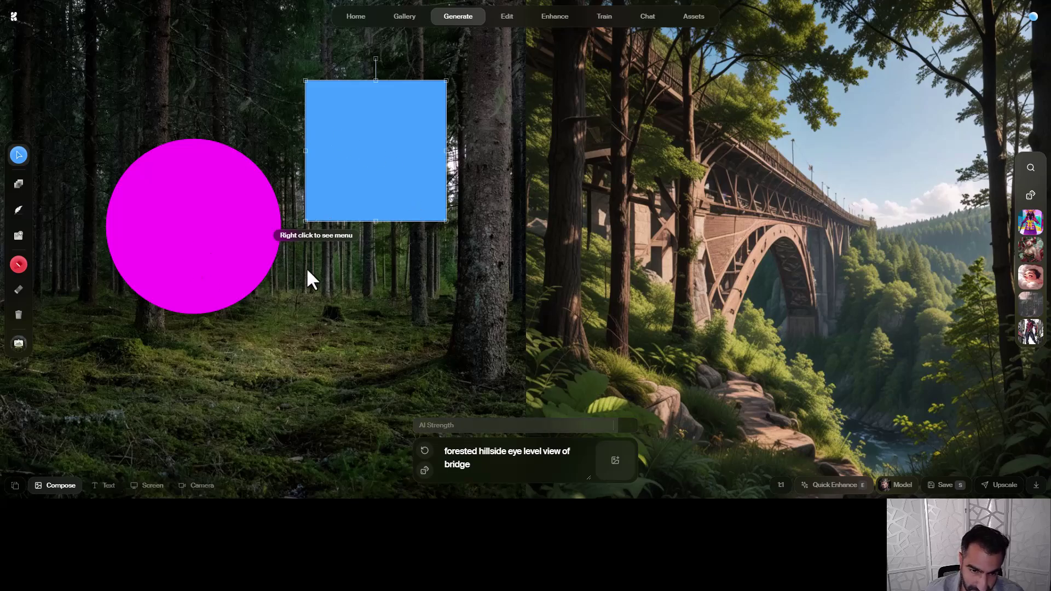
drag(609, 425, 576, 424)
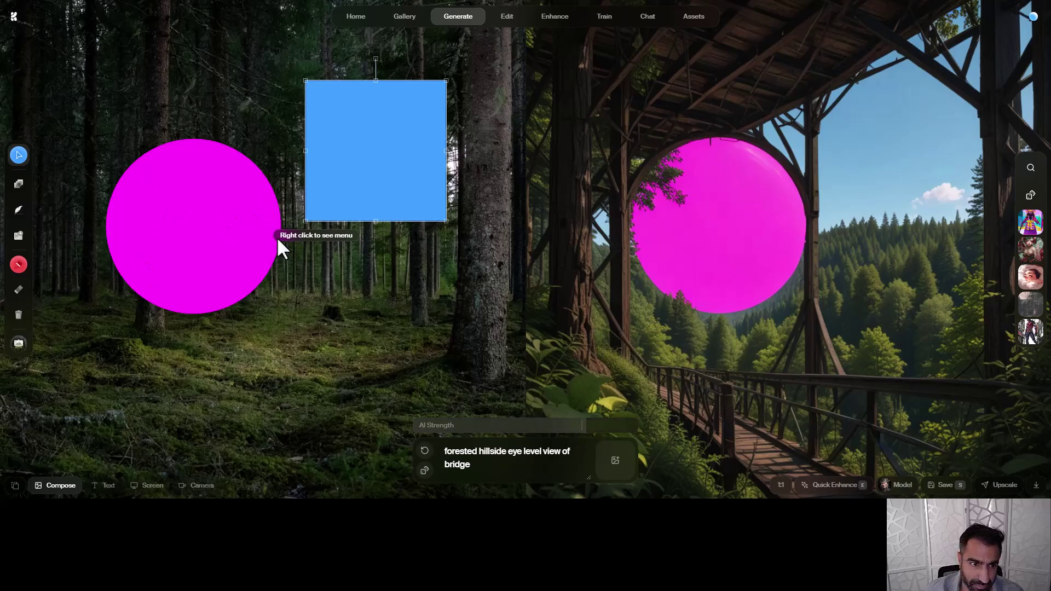
Delete the magenta circle and set up a near-black paint brush.
click(212, 231)
key(Delete)
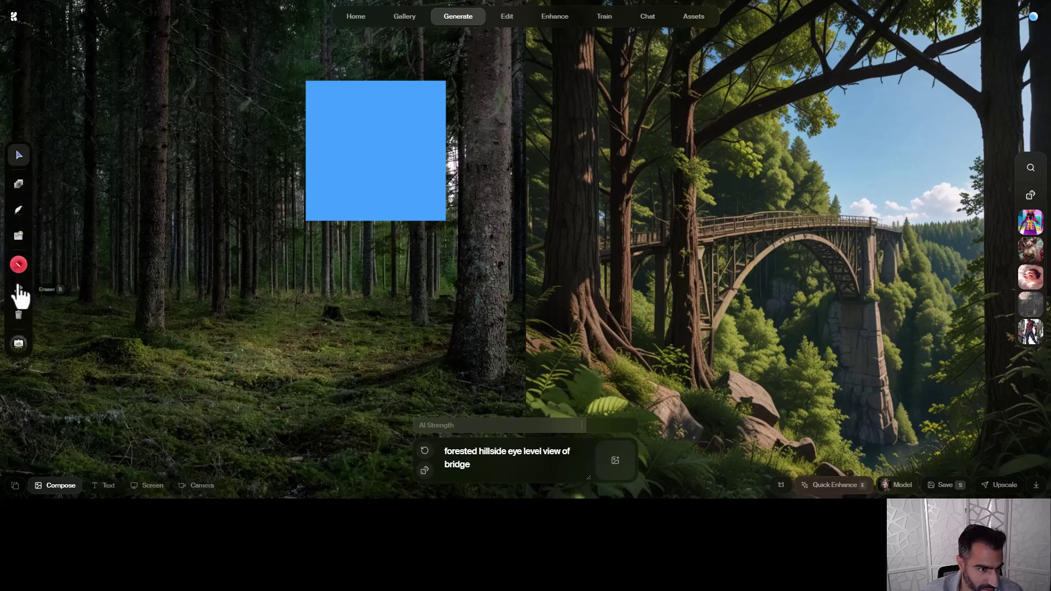
click(19, 266)
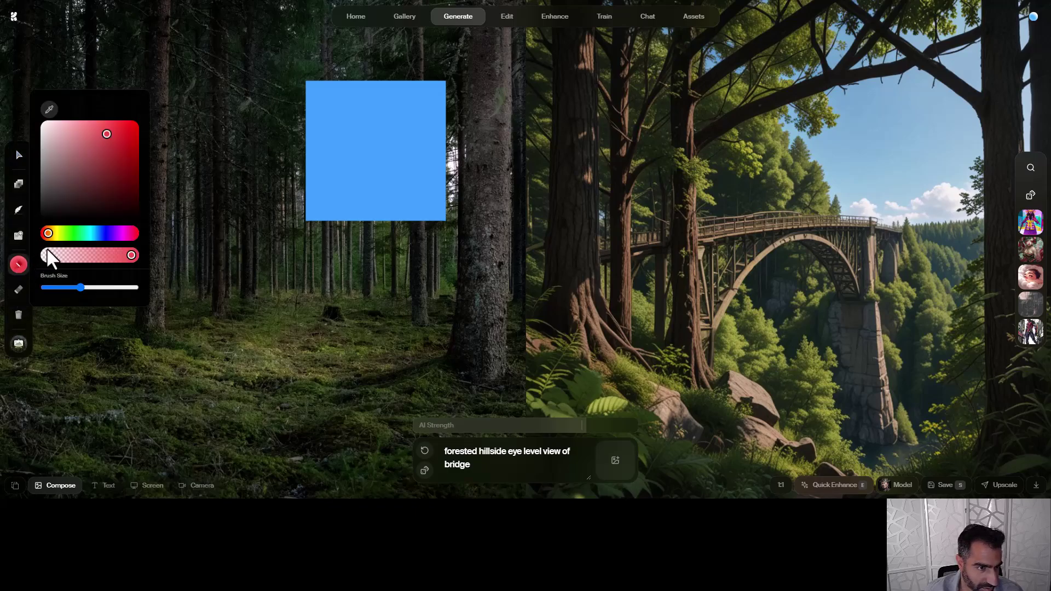
drag(64, 205, 48, 195)
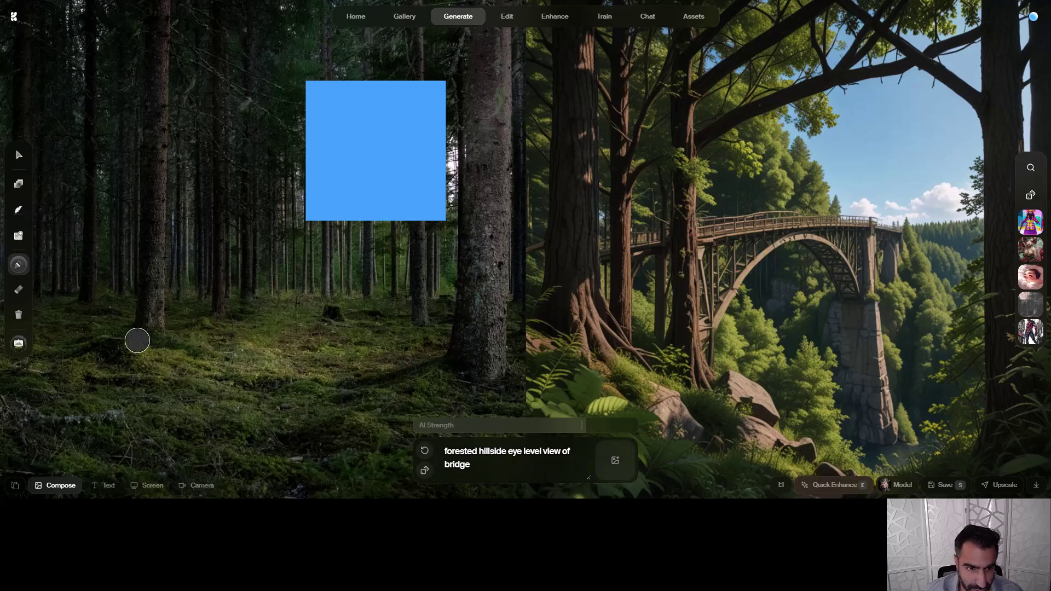
Paint a dark grey triangular mass with bands along the forest ground below the blue square.
mouse_move(137, 341)
mouse_down()
mouse_move(410, 345)
mouse_move(378, 294)
mouse_move(360, 218)
mouse_up()
mouse_move(117, 347)
mouse_down()
mouse_move(314, 214)
mouse_move(347, 212)
mouse_move(151, 337)
mouse_move(327, 237)
mouse_move(187, 339)
mouse_move(326, 237)
mouse_move(210, 336)
mouse_move(329, 245)
mouse_move(271, 337)
mouse_up()
mouse_move(339, 251)
mouse_down()
mouse_move(294, 346)
mouse_move(345, 264)
mouse_move(334, 344)
mouse_move(358, 318)
mouse_move(374, 325)
mouse_move(303, 323)
mouse_up()
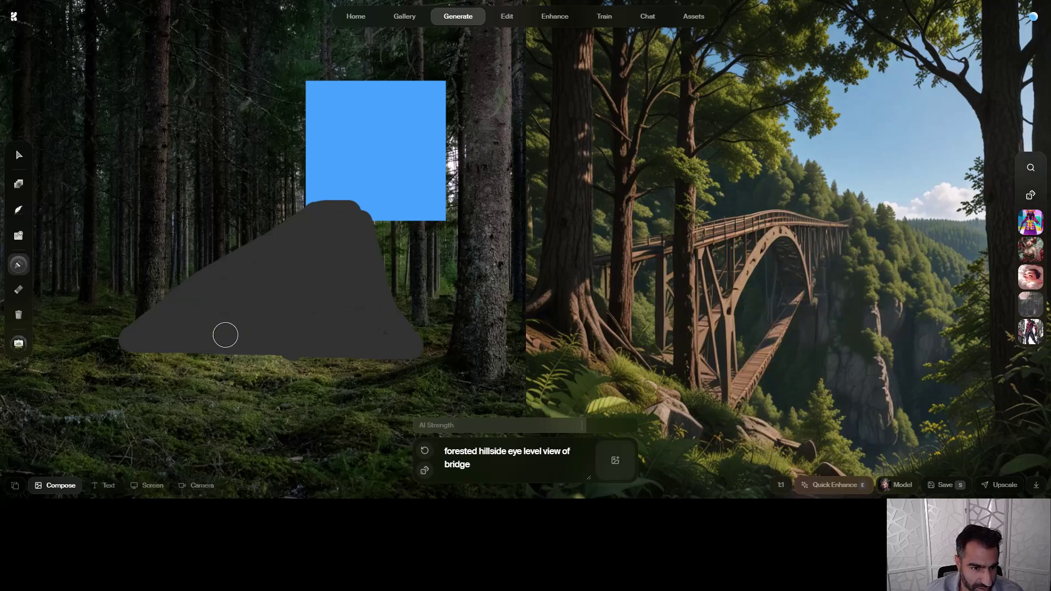
mouse_move(113, 361)
mouse_down()
mouse_move(400, 356)
mouse_move(113, 374)
mouse_move(407, 382)
mouse_move(212, 392)
mouse_move(231, 396)
mouse_move(259, 393)
mouse_move(125, 390)
mouse_move(117, 434)
mouse_up()
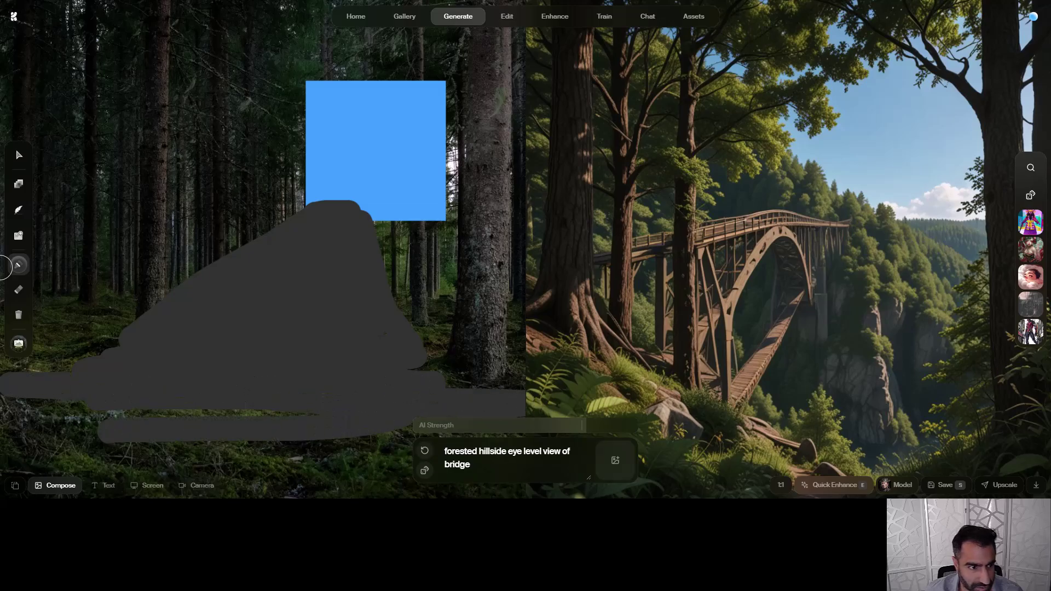
Paint two light grey diagonal strokes along the triangle's sides and adjust AI Strength.
click(18, 265)
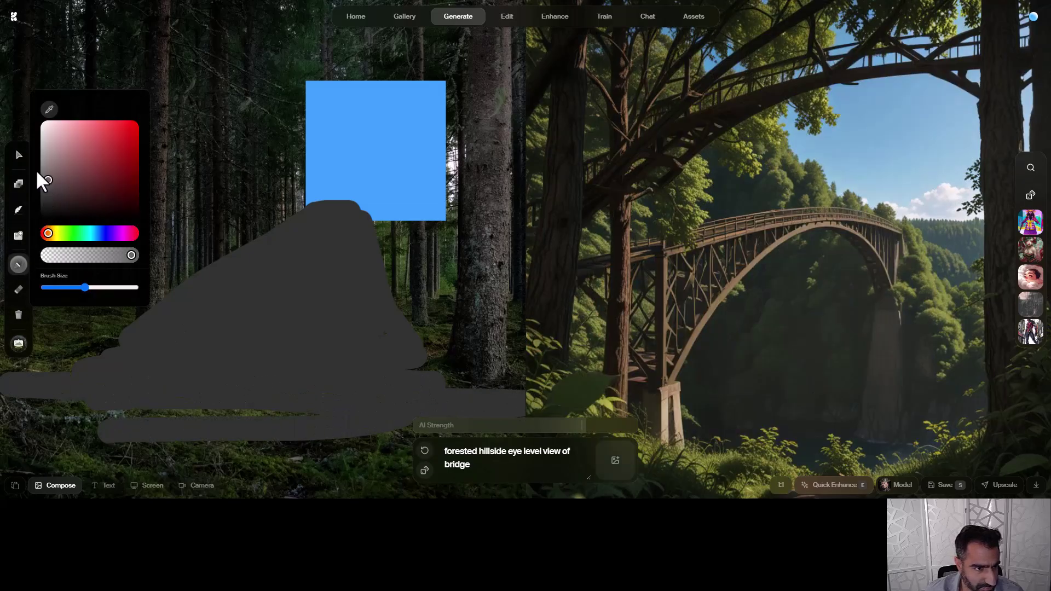
drag(312, 207, 93, 353)
drag(361, 219, 446, 386)
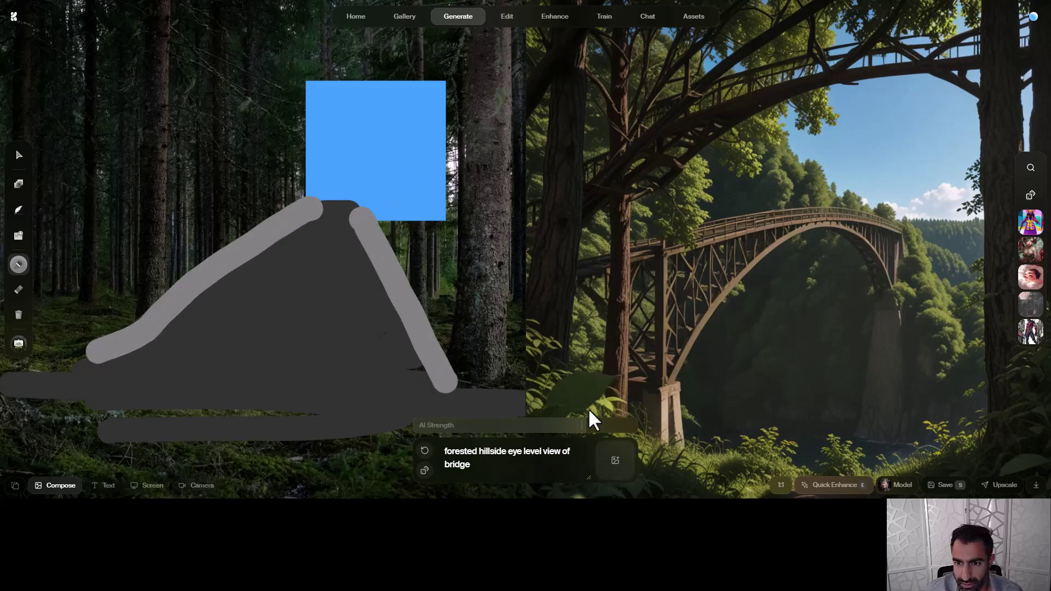
drag(582, 425, 506, 428)
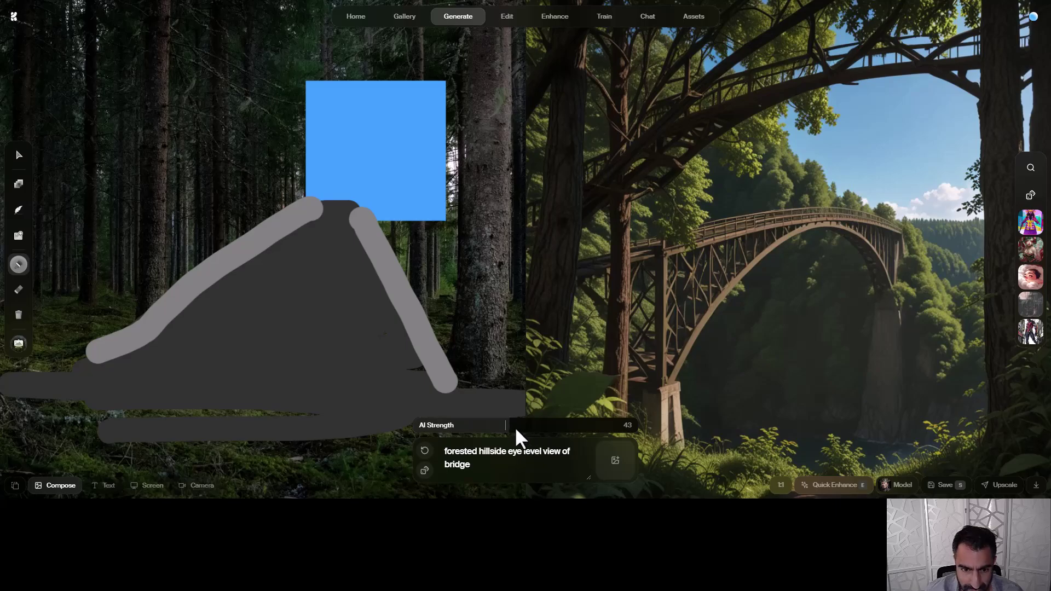
drag(507, 427, 531, 429)
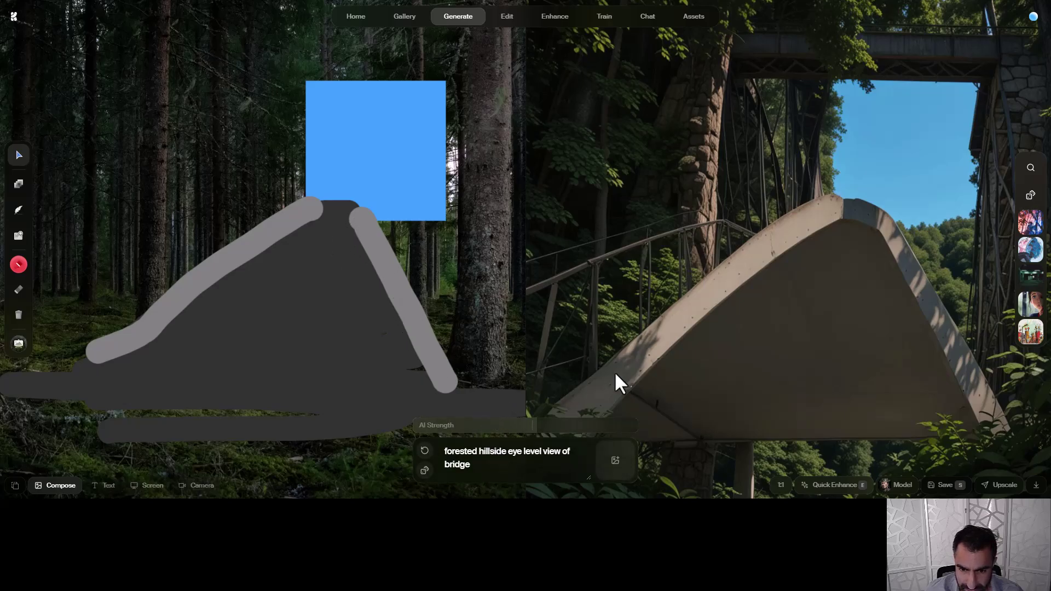
Flatten the dark triangle, raise the dark ground bands, and shift the right grey leg down and outward.
mouse_move(343, 333)
mouse_down()
mouse_move(335, 368)
mouse_move(330, 323)
mouse_move(322, 336)
mouse_up()
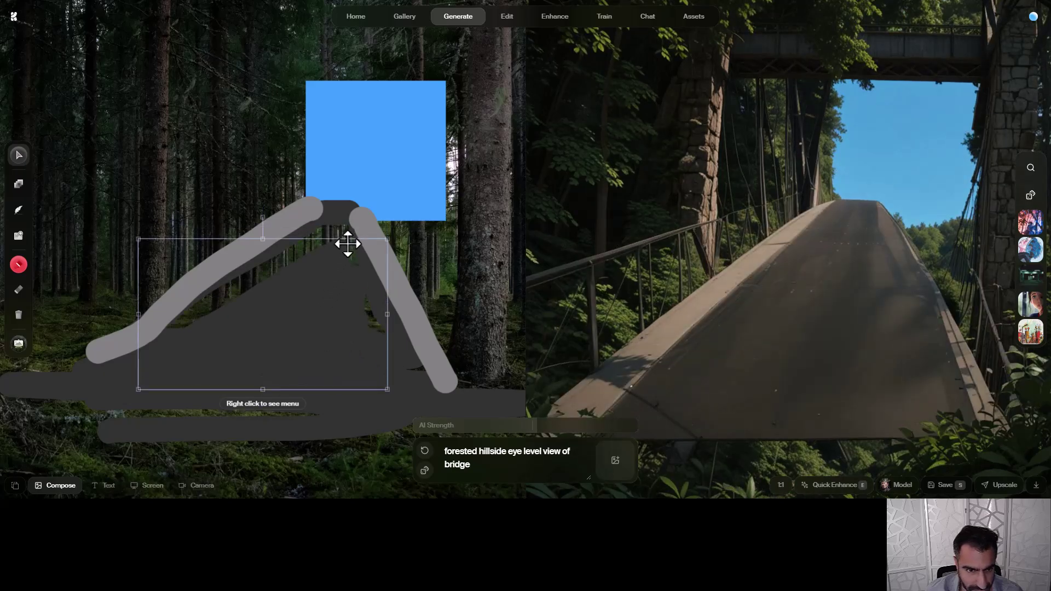
click(261, 237)
click(296, 287)
drag(263, 239, 272, 305)
click(329, 347)
drag(328, 347, 318, 298)
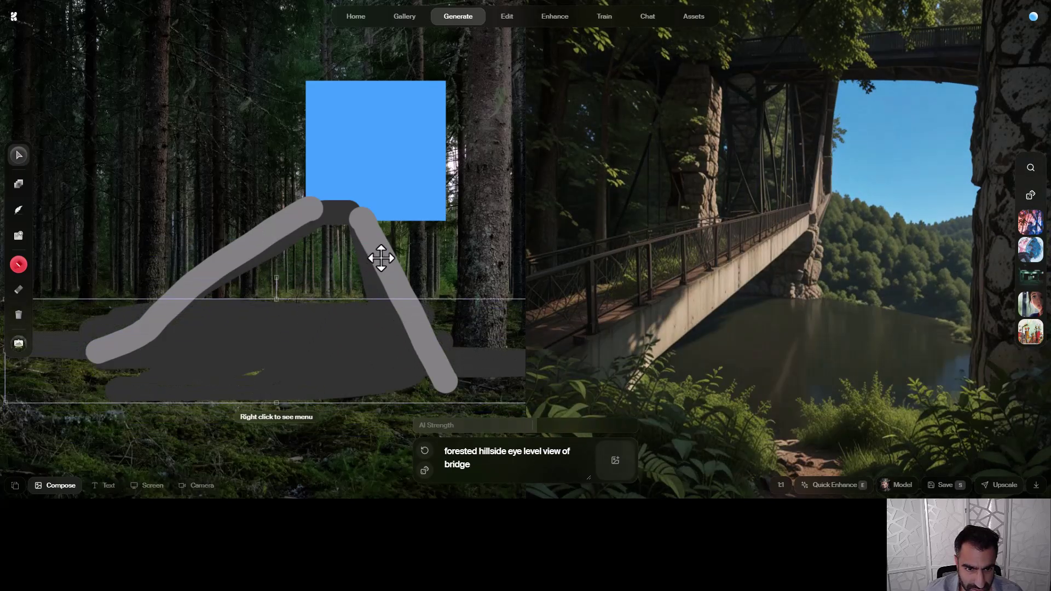
mouse_move(380, 258)
mouse_down()
mouse_move(415, 281)
mouse_move(416, 306)
mouse_move(417, 285)
mouse_up()
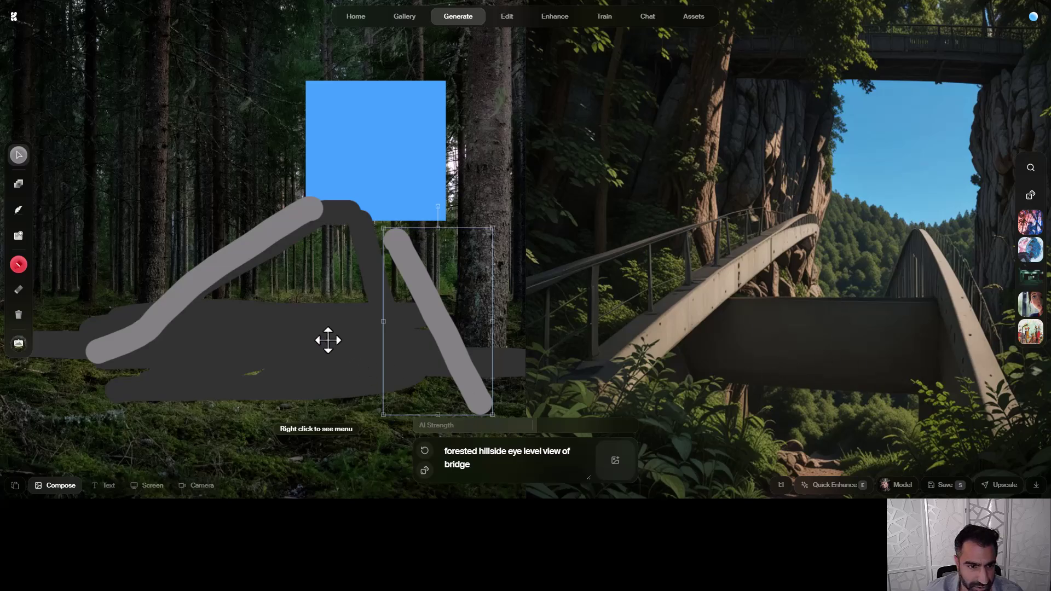
Paint over the dark triangle's interior between the legs with a grey brush.
click(16, 268)
click(54, 200)
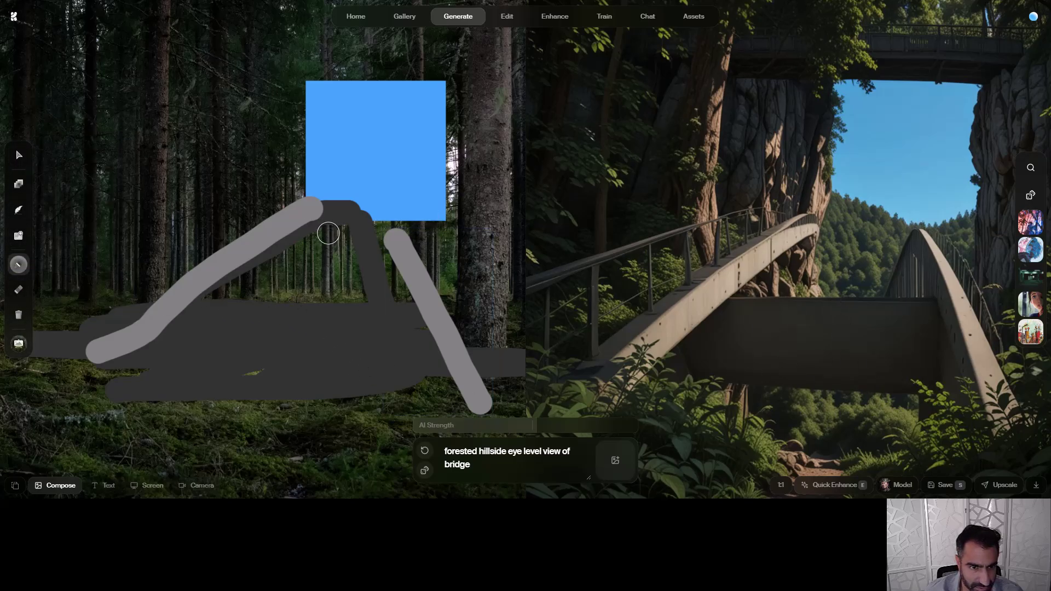
mouse_move(329, 234)
mouse_down()
mouse_move(354, 238)
mouse_move(302, 247)
mouse_move(307, 259)
mouse_move(415, 316)
mouse_move(329, 341)
mouse_move(353, 357)
mouse_move(452, 357)
mouse_move(334, 344)
mouse_move(374, 336)
mouse_move(184, 329)
mouse_up()
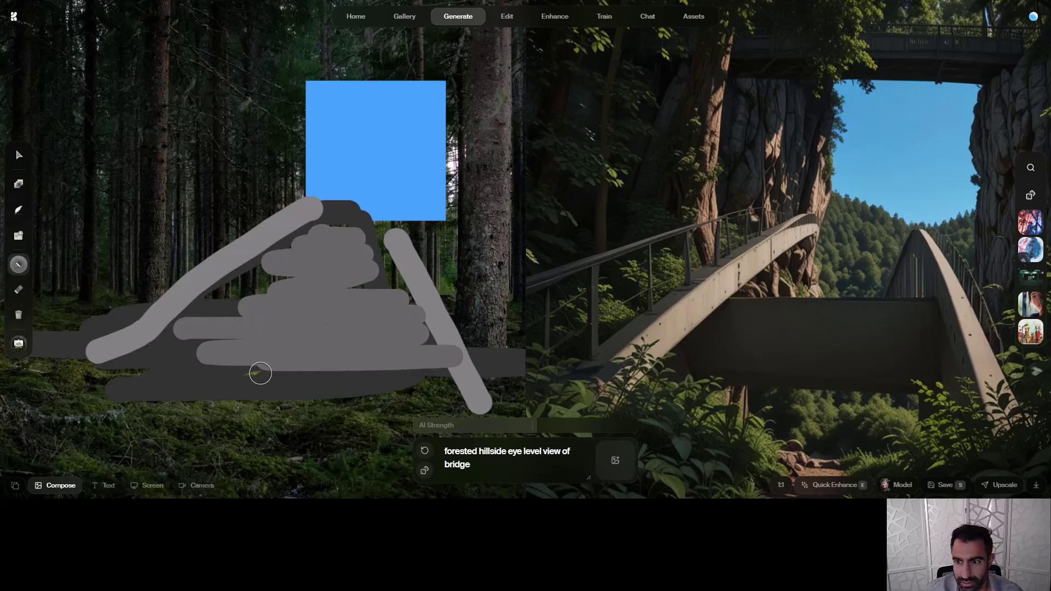
mouse_move(329, 253)
mouse_down()
mouse_move(308, 261)
mouse_move(287, 253)
mouse_move(211, 313)
mouse_move(257, 303)
mouse_move(296, 266)
mouse_move(311, 222)
mouse_move(316, 273)
mouse_up()
mouse_move(364, 233)
mouse_down()
mouse_move(430, 331)
mouse_move(349, 277)
mouse_move(368, 287)
mouse_up()
mouse_move(415, 327)
mouse_down()
mouse_move(400, 272)
mouse_move(342, 212)
mouse_move(374, 223)
mouse_up()
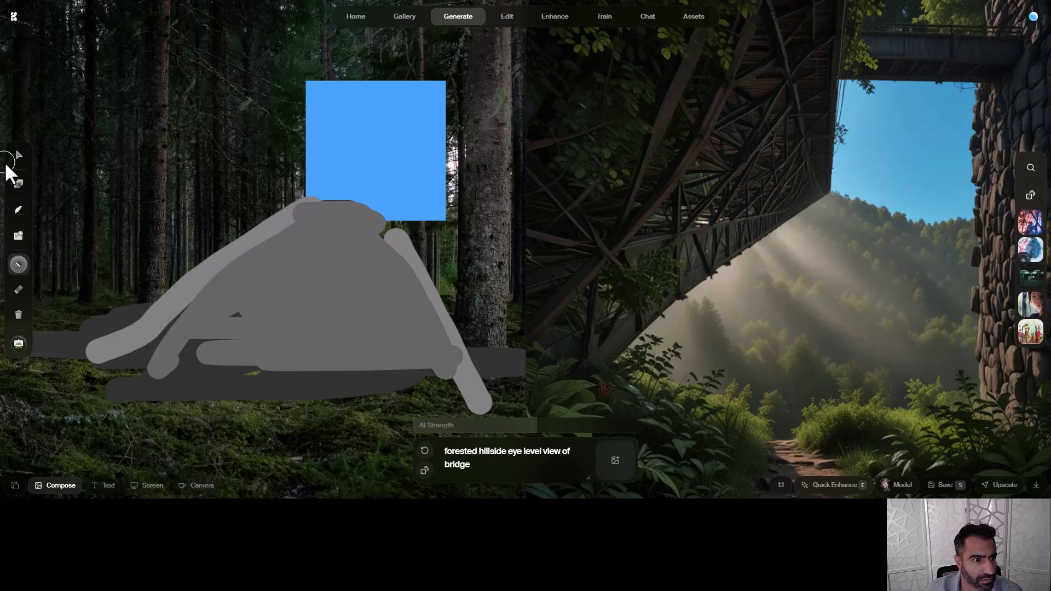
Stretch the blue square into a wide sky band reaching the canvas top-left.
click(19, 155)
click(359, 150)
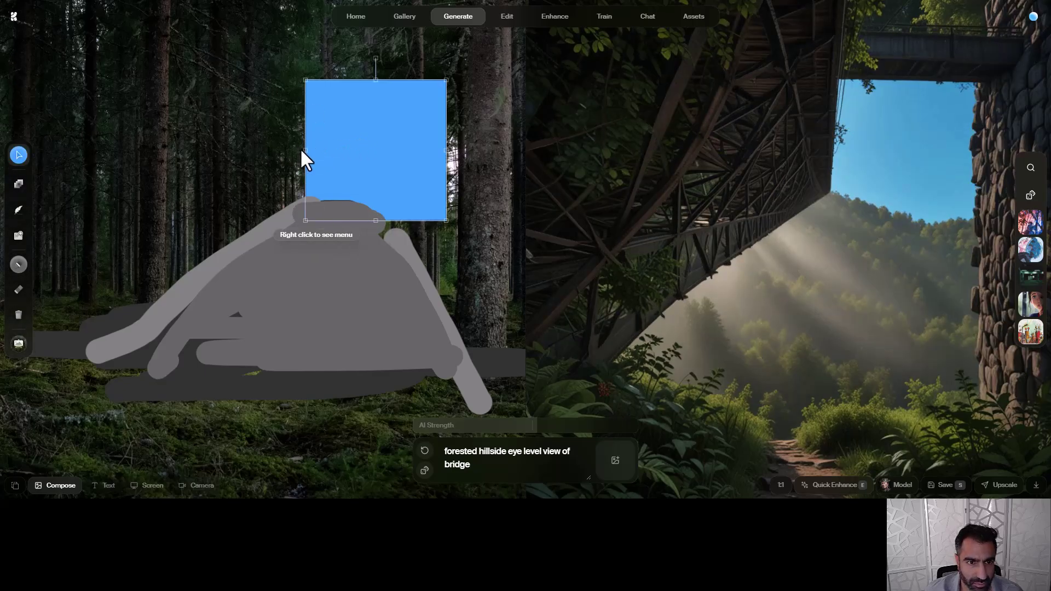
drag(305, 150, 93, 159)
drag(244, 174, 302, 164)
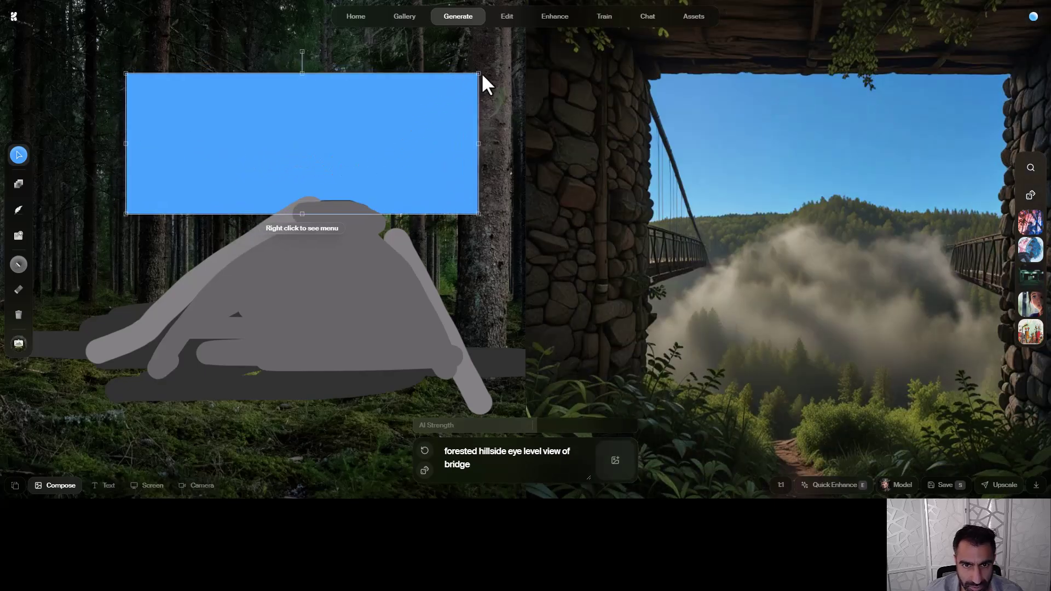
drag(478, 74, 510, 60)
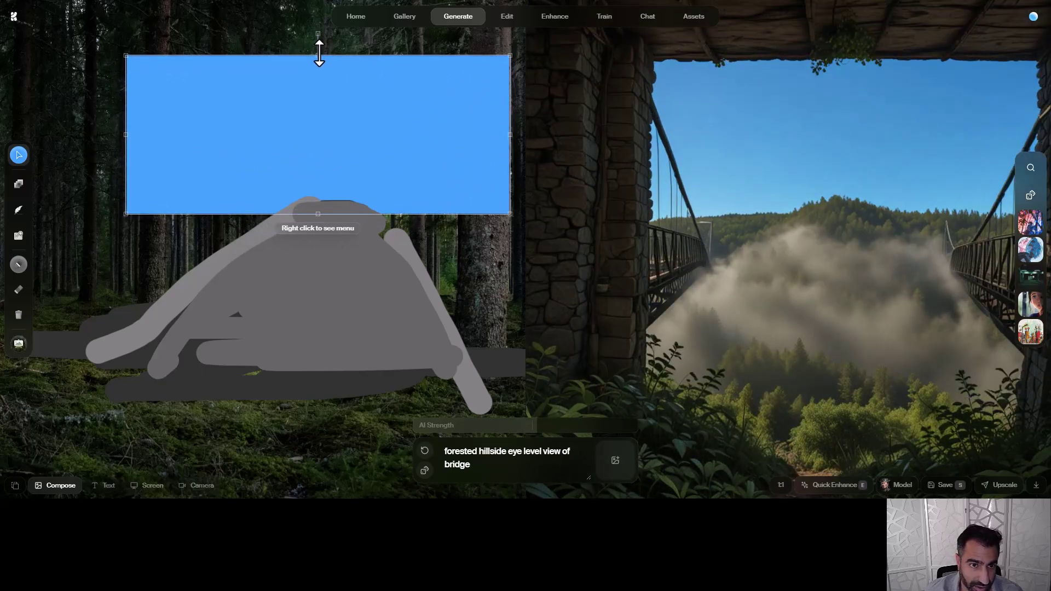
drag(320, 54, 300, 47)
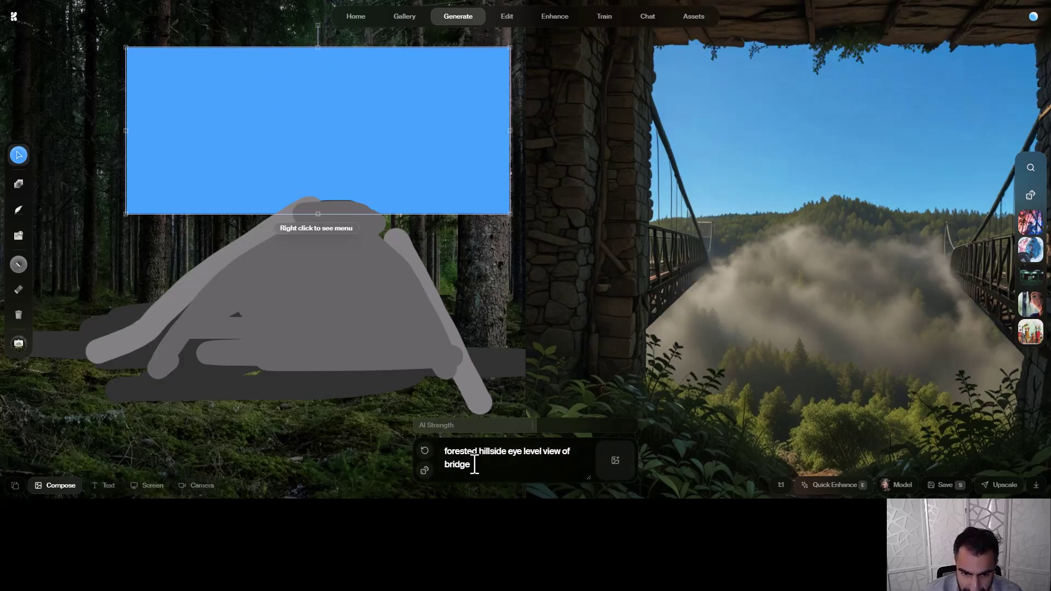
mouse_move(322, 164)
mouse_down()
mouse_move(303, 162)
mouse_move(311, 158)
mouse_up()
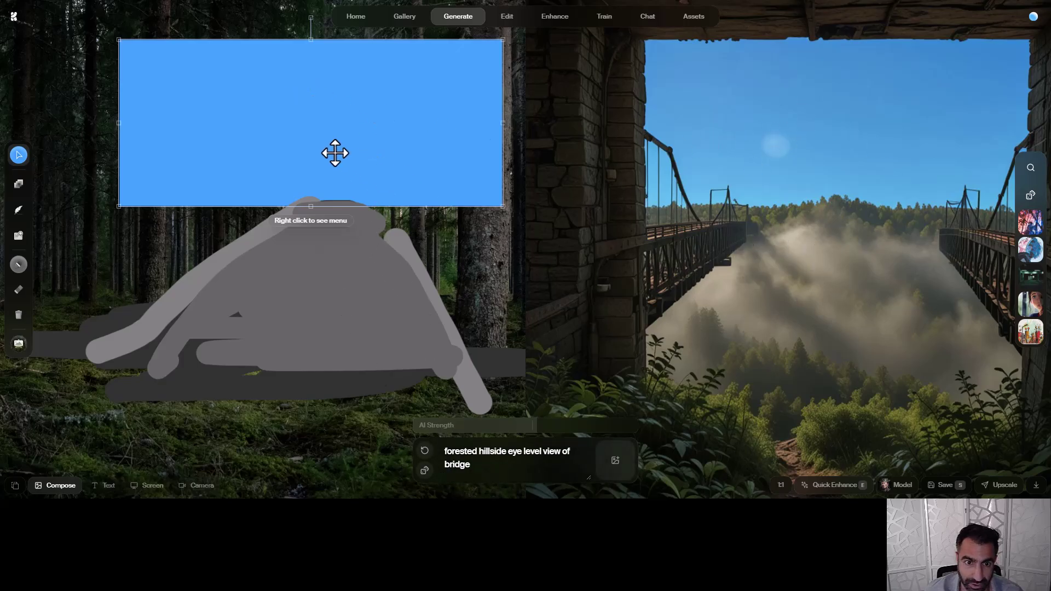
drag(335, 153, 363, 160)
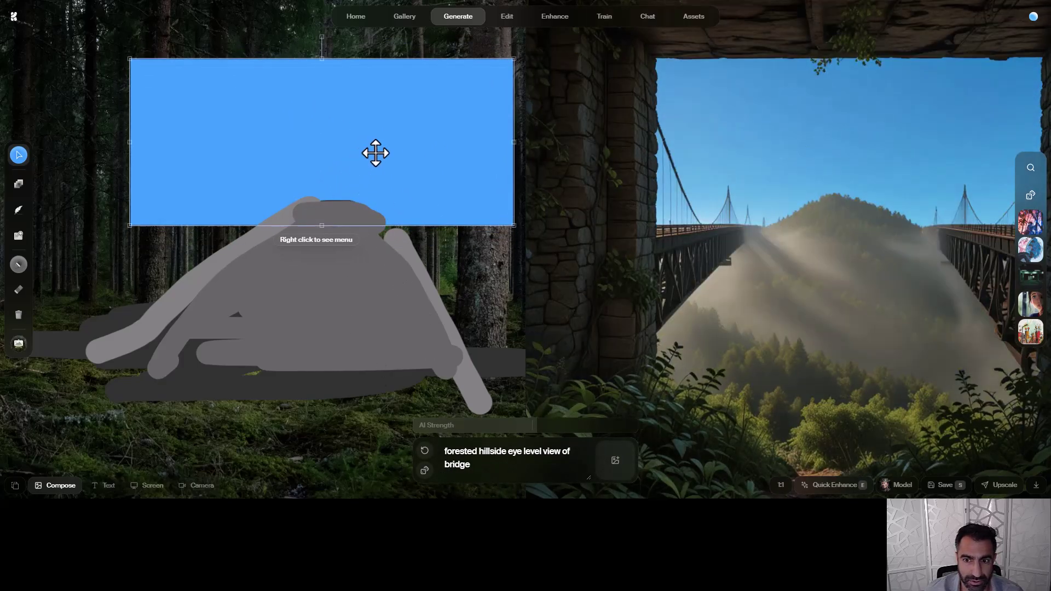
drag(129, 58, 31, 17)
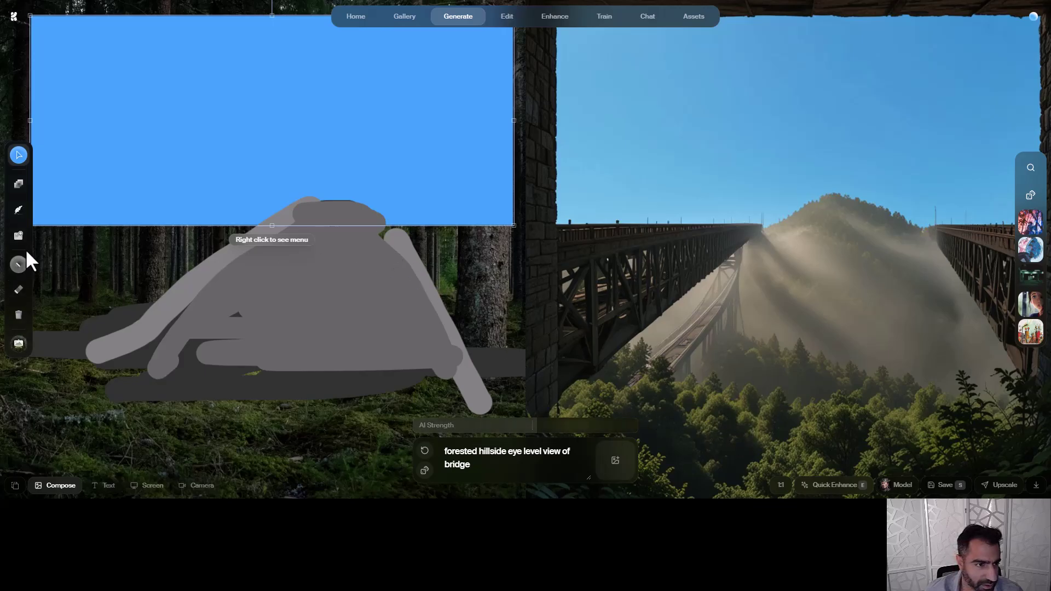
Set the canvas background to the wooden deck photo.
click(19, 345)
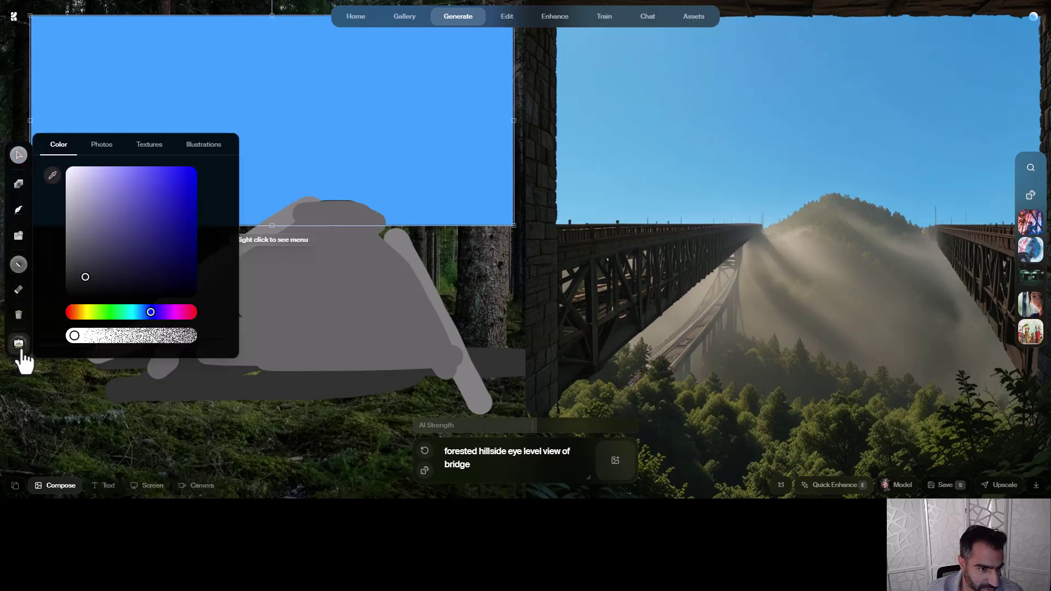
click(110, 148)
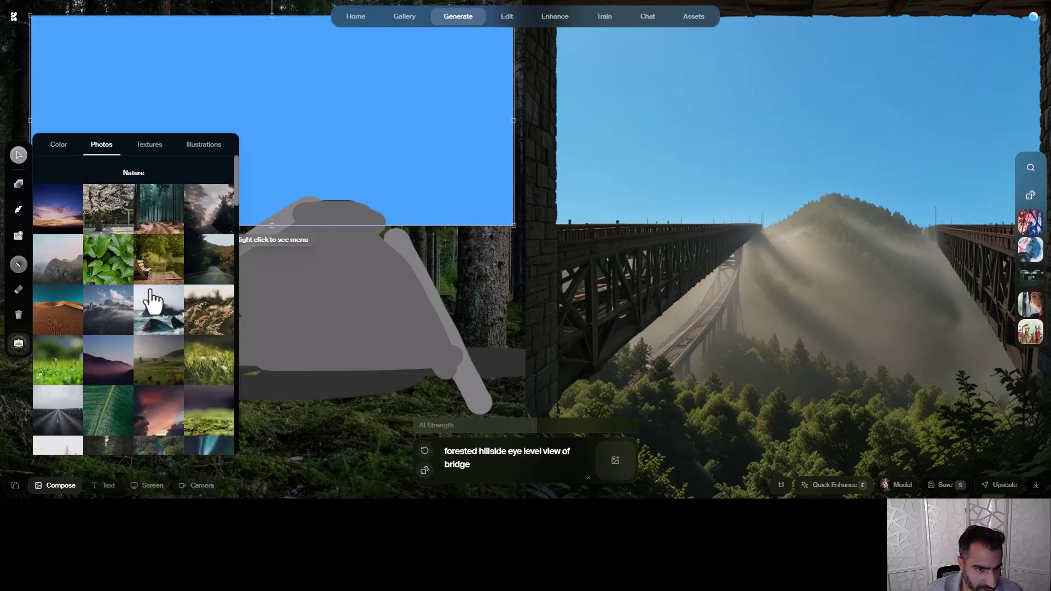
click(165, 275)
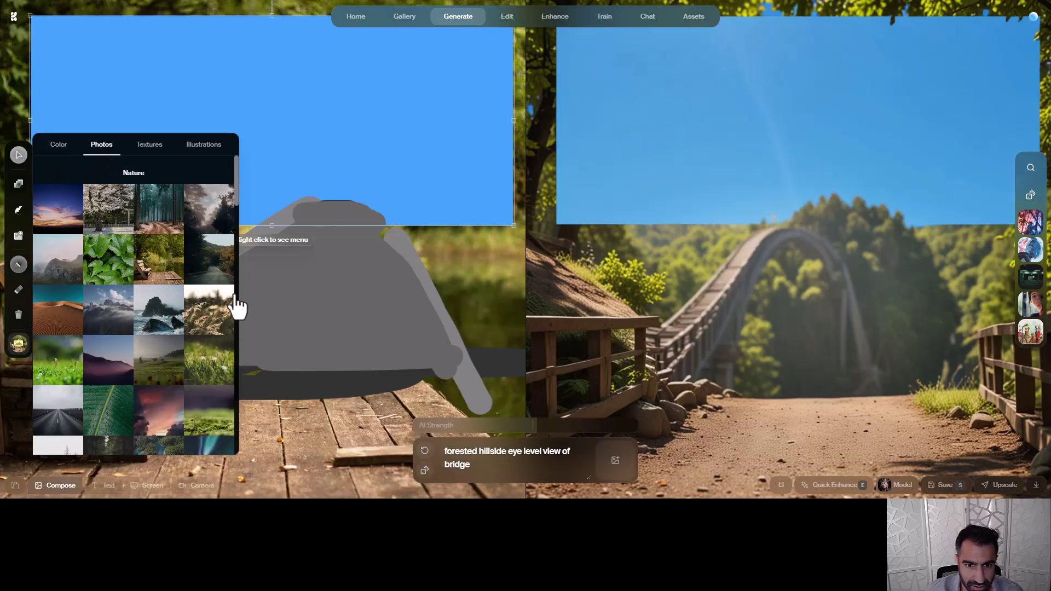
click(275, 422)
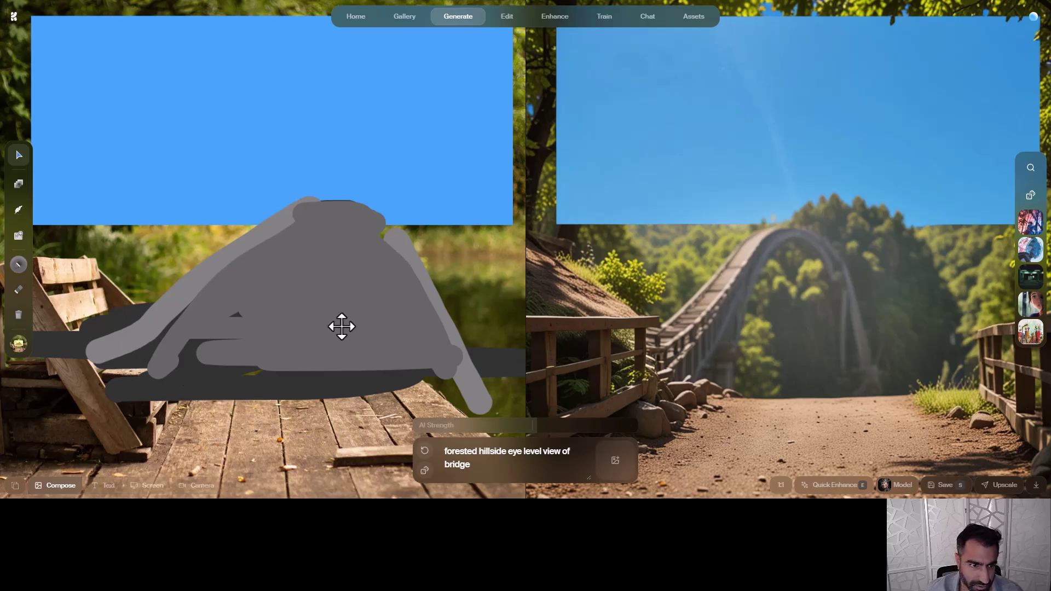
Switch the background to the dark forest photo and delete the blue sky block.
click(18, 344)
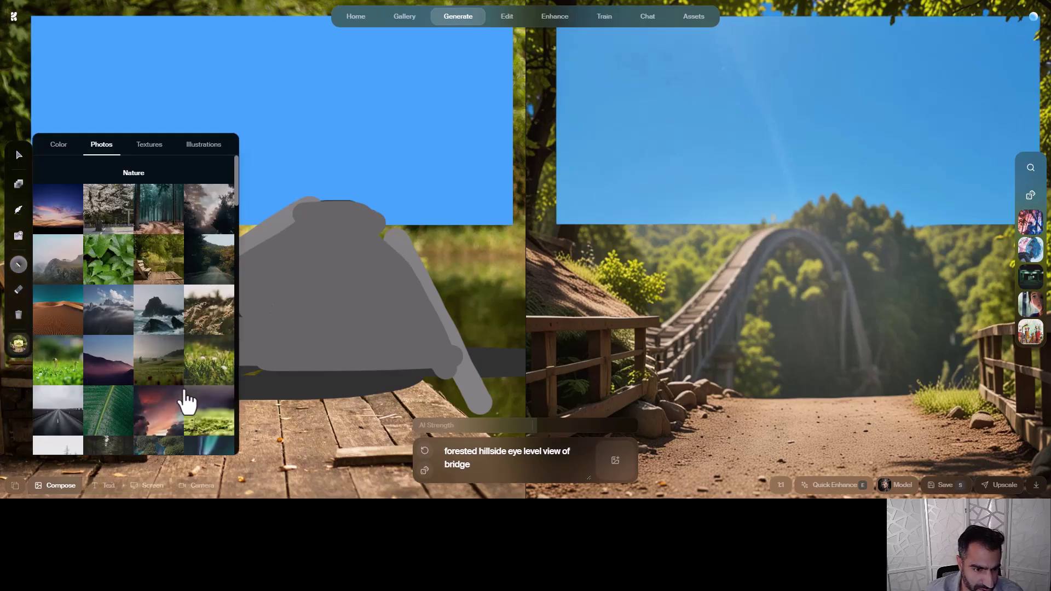
scroll(197, 383, down, 2)
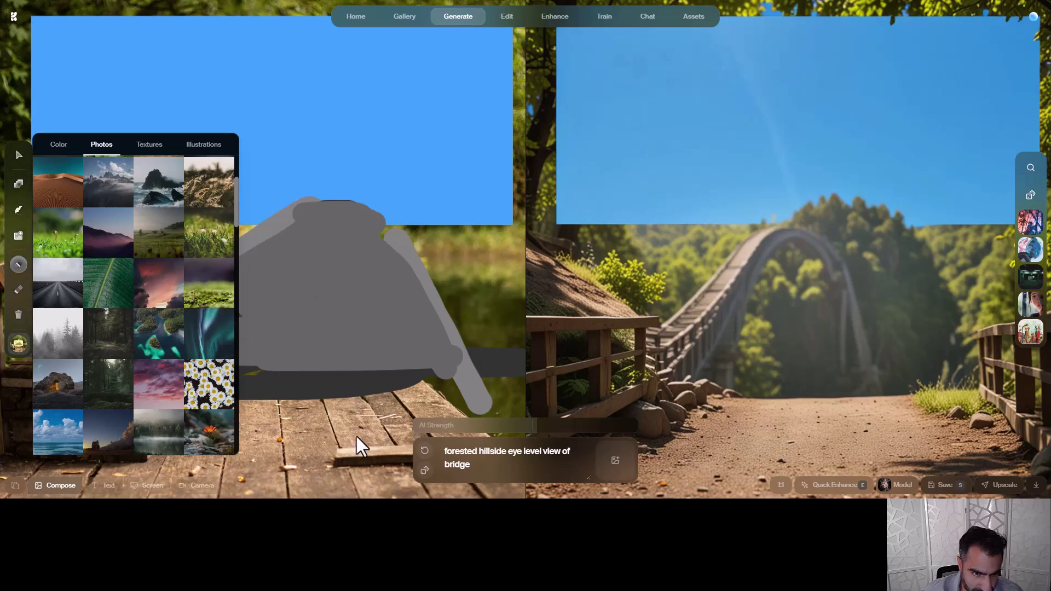
click(123, 394)
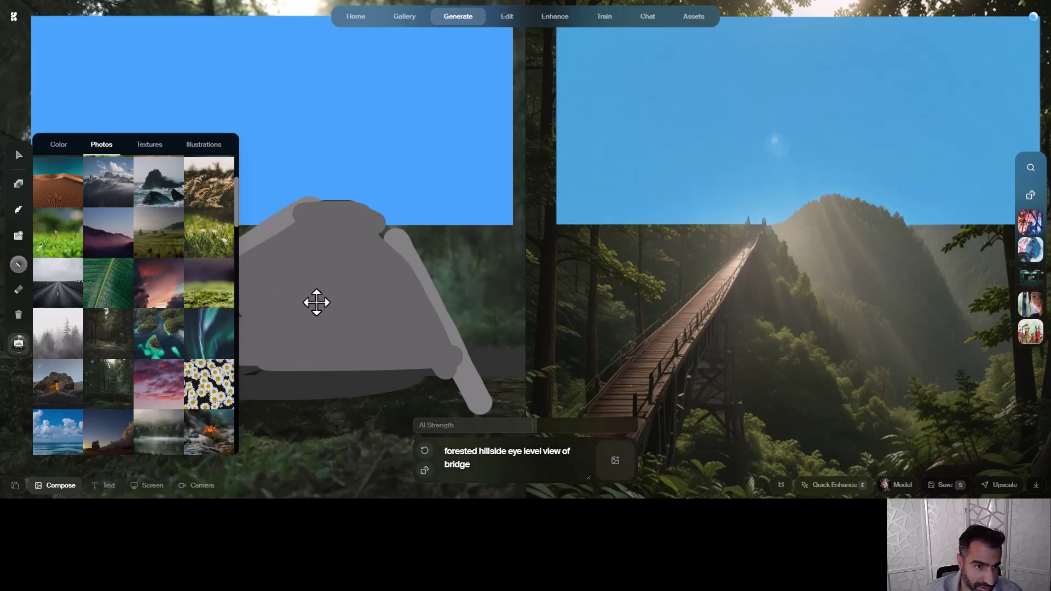
click(318, 306)
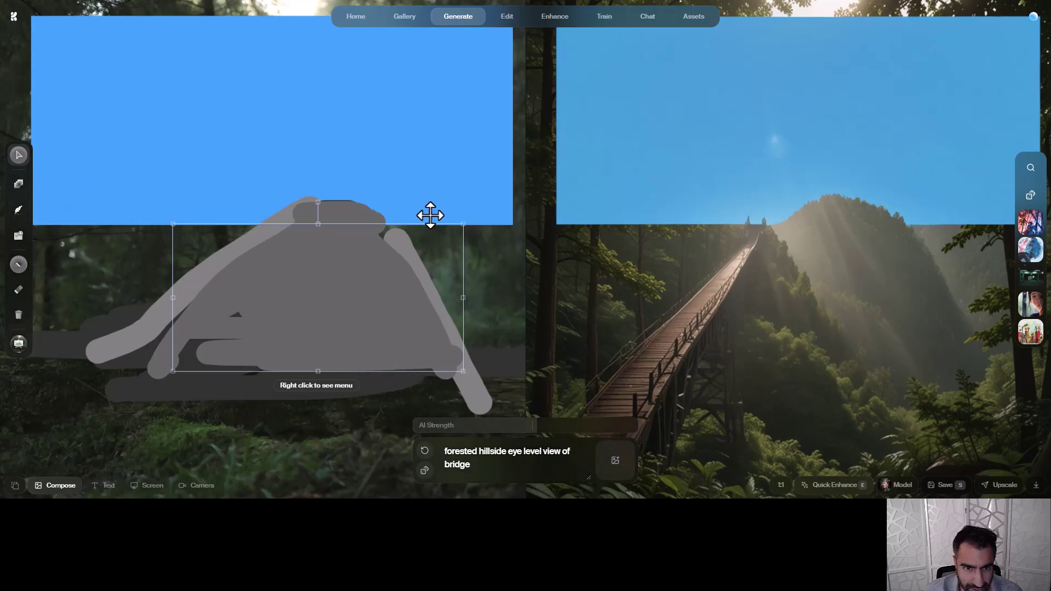
click(429, 188)
key(Delete)
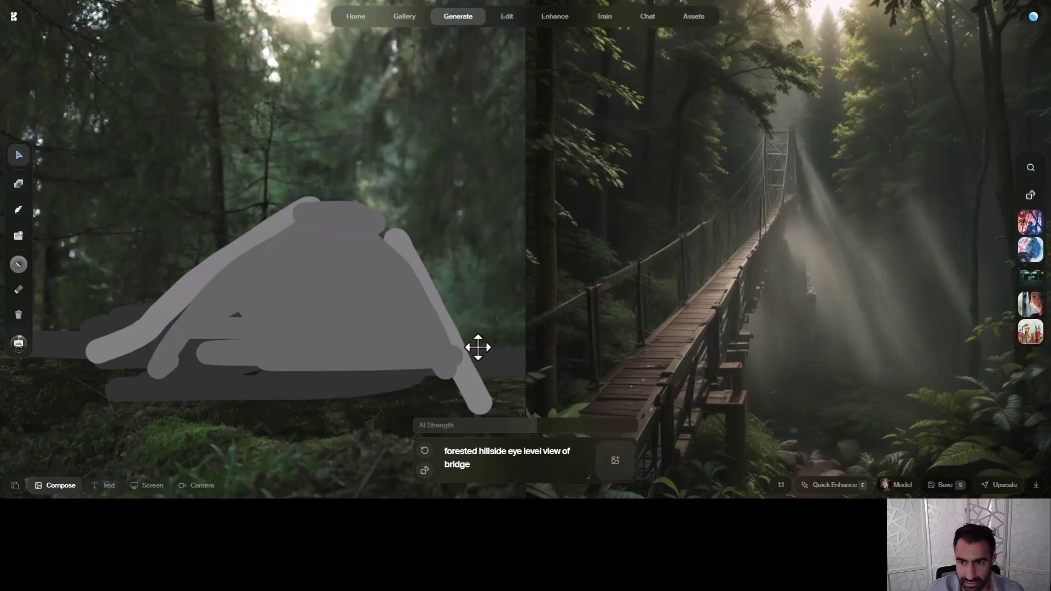
Delete the grey sketch shapes, then undo to bring them back.
click(397, 275)
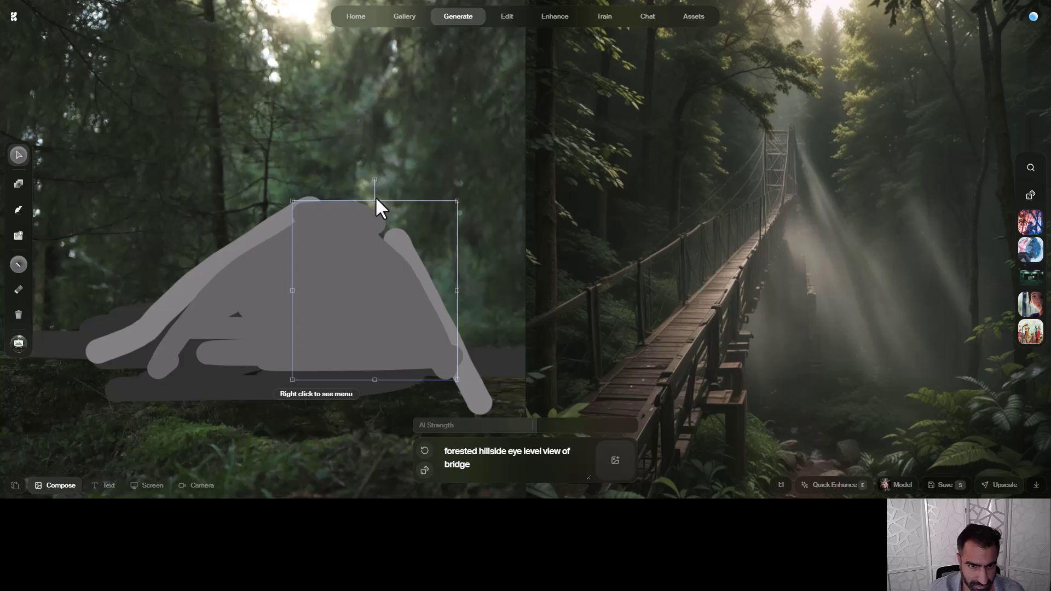
drag(498, 390, 166, 226)
key(Delete)
click(331, 215)
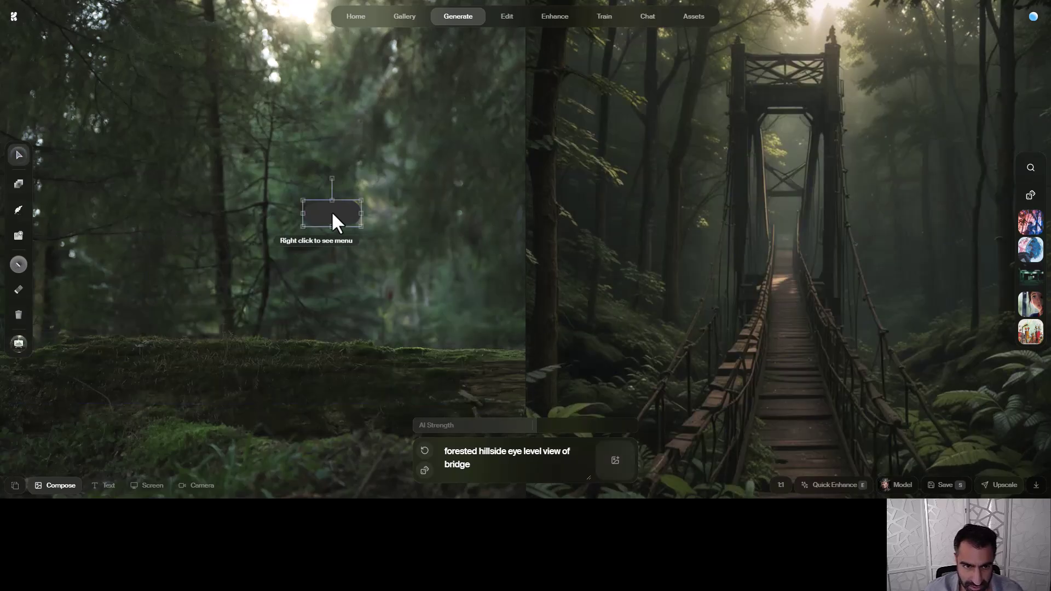
key(Delete)
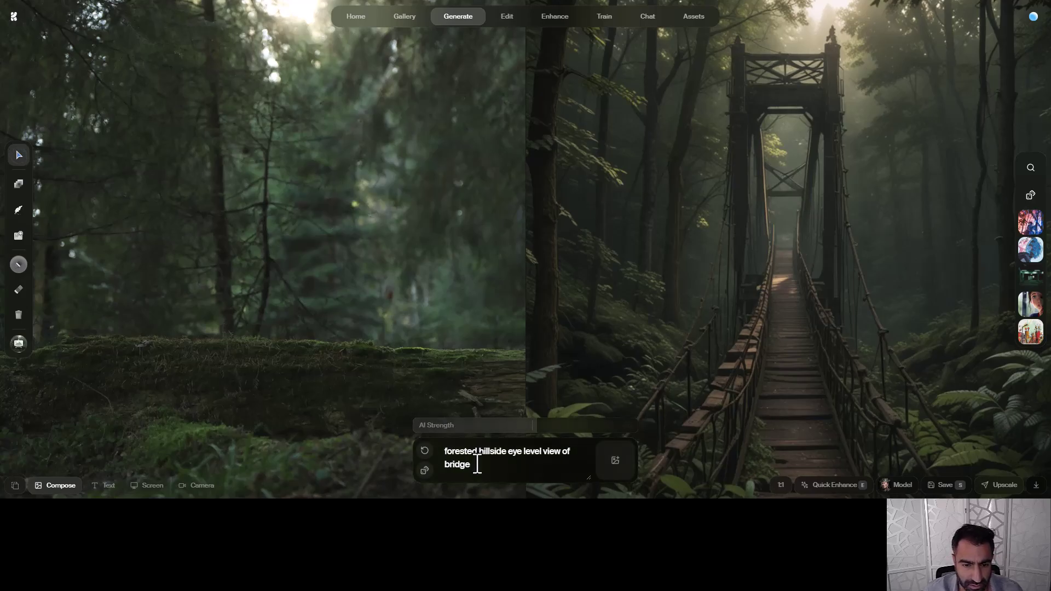
key(ctrl+z)
key(ctrl+z)
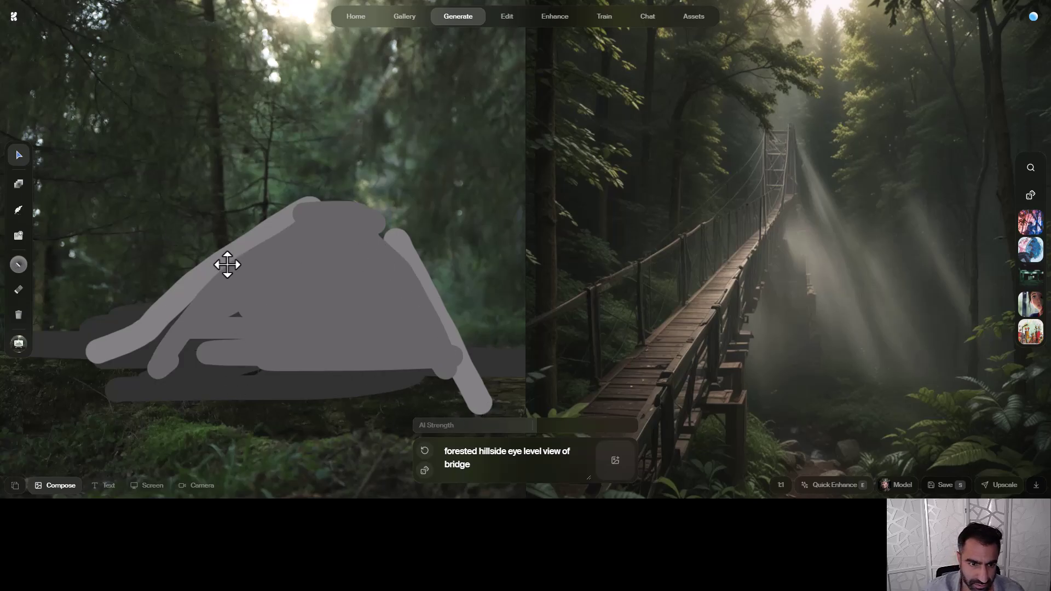
Change the prompt to 'concrete mid rise tower in forest', lower AI Strength to 38, and select the sketch strokes.
drag(485, 470, 412, 444)
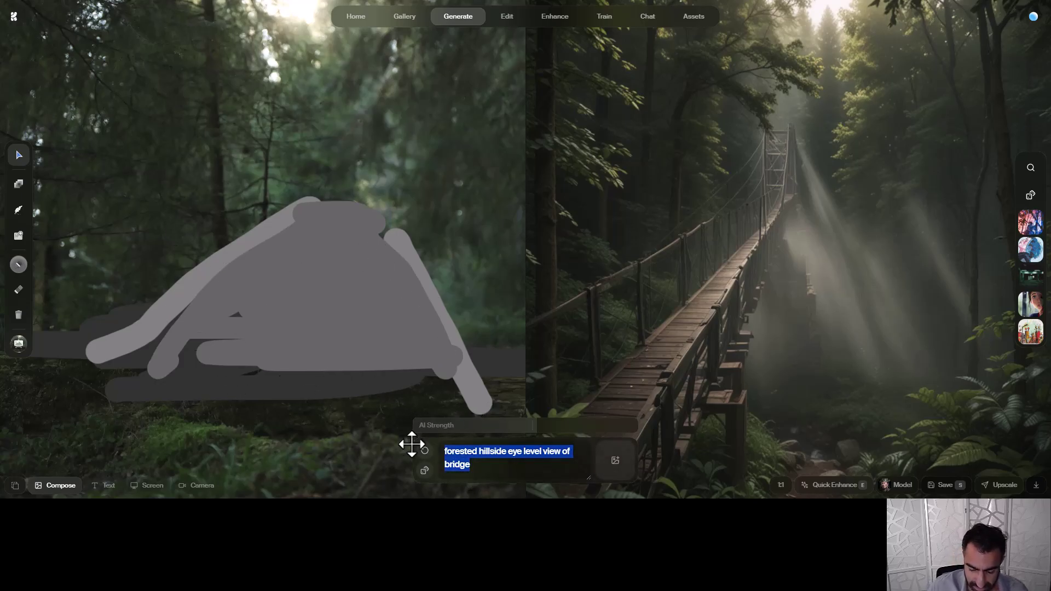
text(concret)
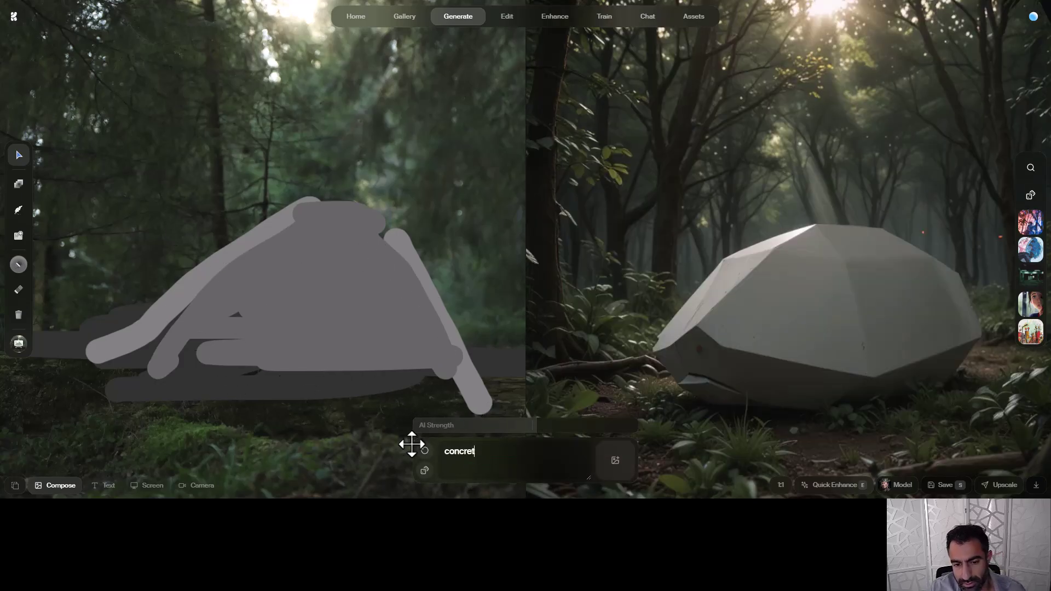
text(e mid rise tower)
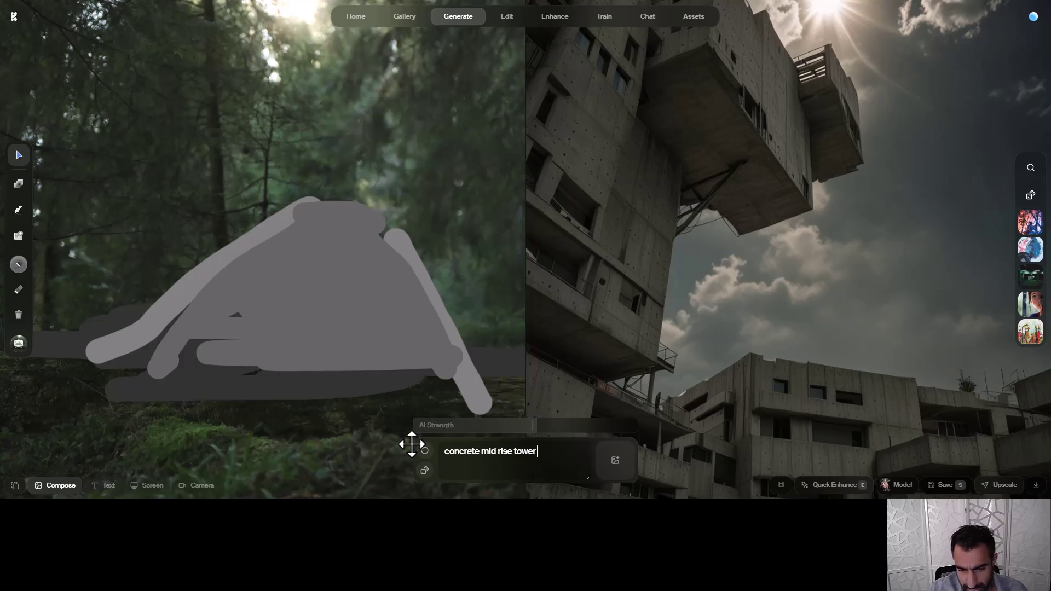
text( in forest)
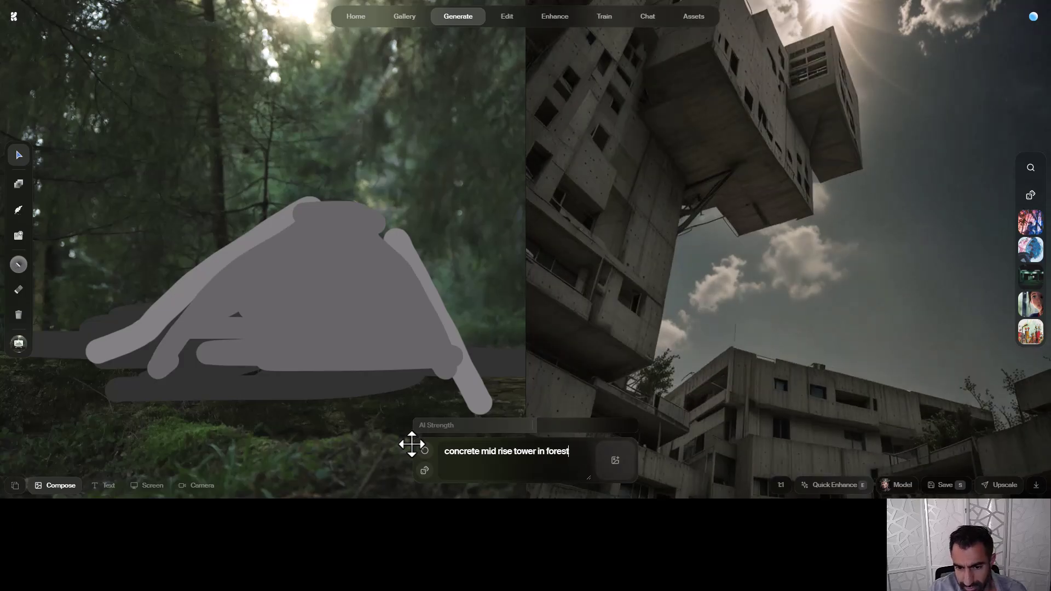
key(Return)
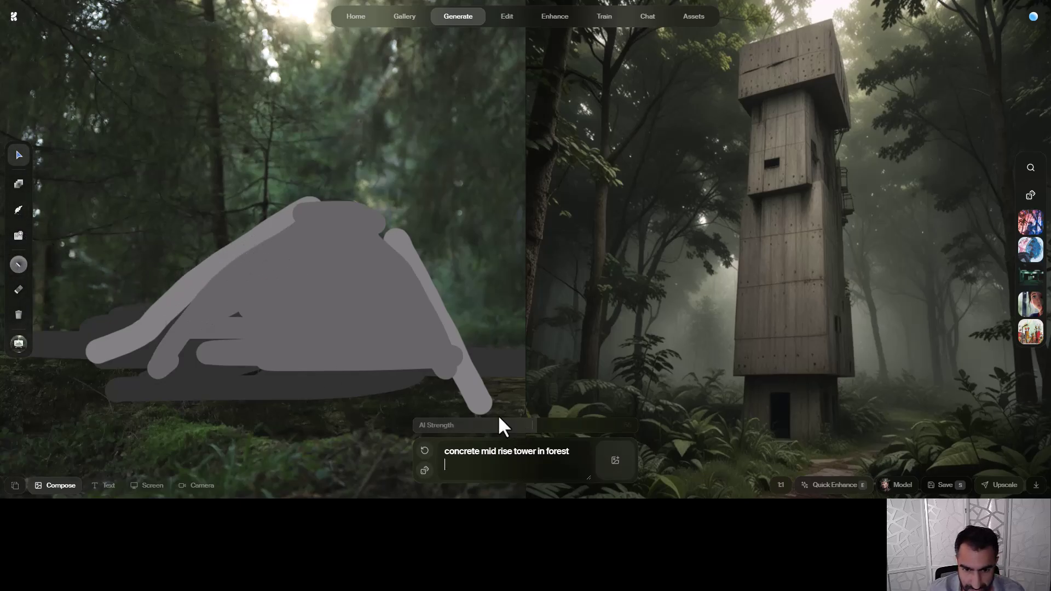
mouse_move(514, 433)
mouse_down()
mouse_move(437, 429)
mouse_move(510, 432)
mouse_up()
click(347, 282)
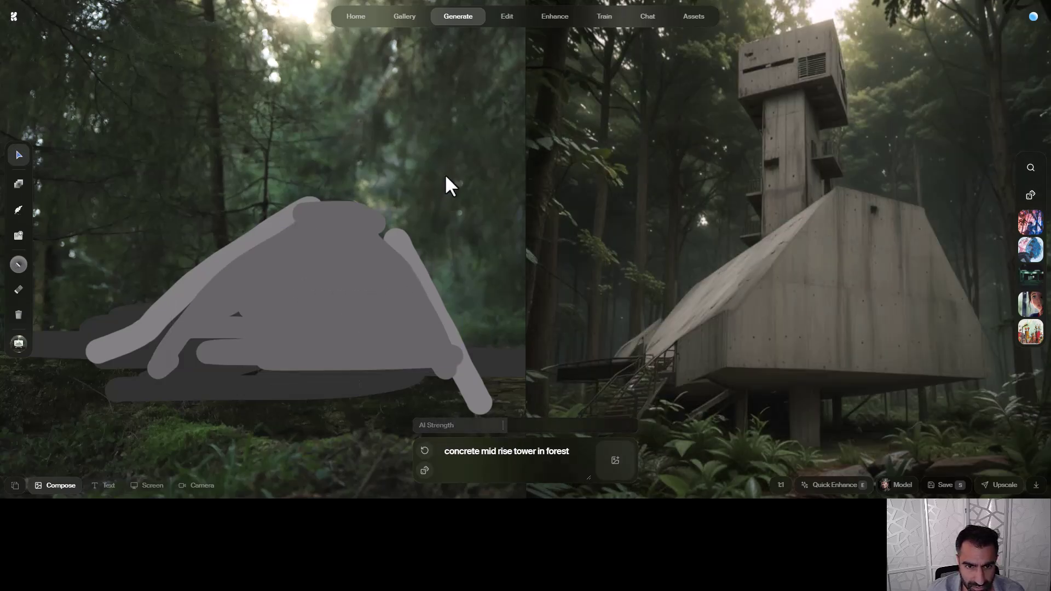
mouse_move(451, 188)
mouse_down()
mouse_move(232, 403)
mouse_move(197, 419)
mouse_up()
Clear the sketch, paint three stacked block outlines with a smaller darker brush, and lower AI Strength to 31.
key(Delete)
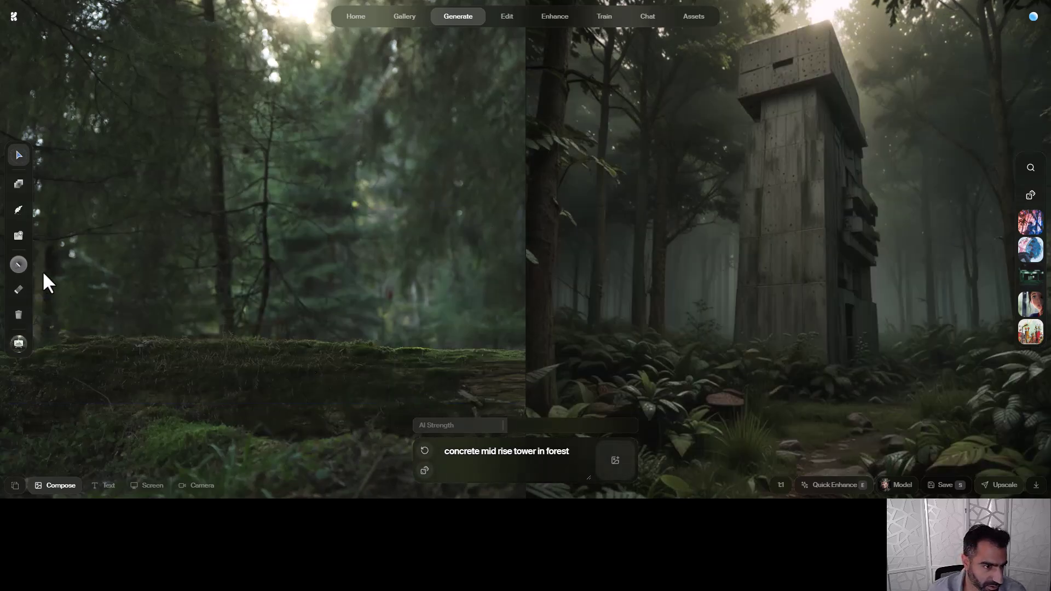
click(19, 267)
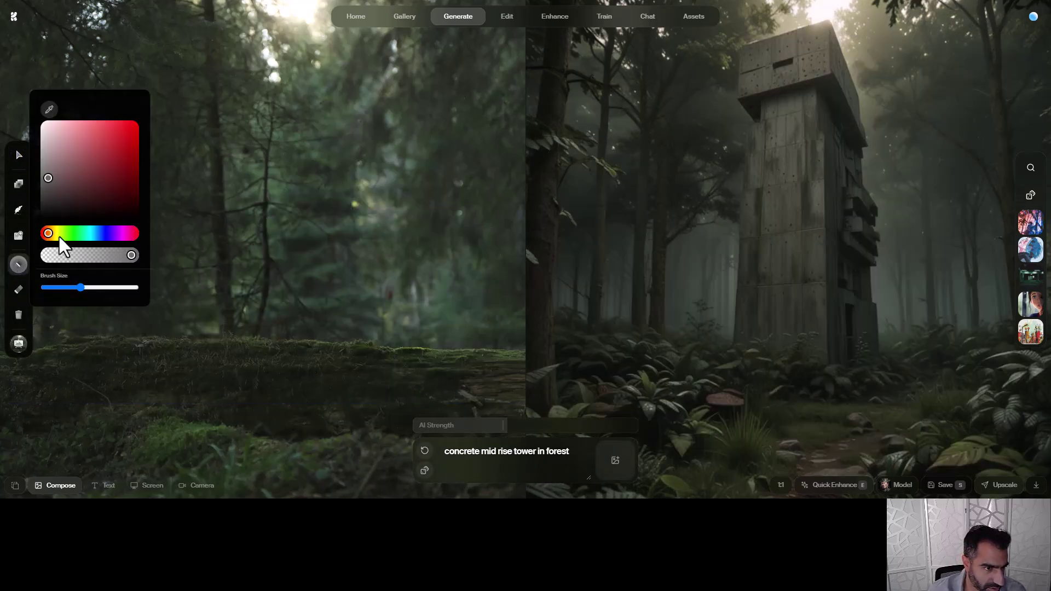
click(48, 189)
click(74, 288)
mouse_move(208, 361)
mouse_down()
mouse_move(363, 364)
mouse_move(398, 325)
mouse_move(392, 270)
mouse_move(190, 268)
mouse_move(186, 365)
mouse_up()
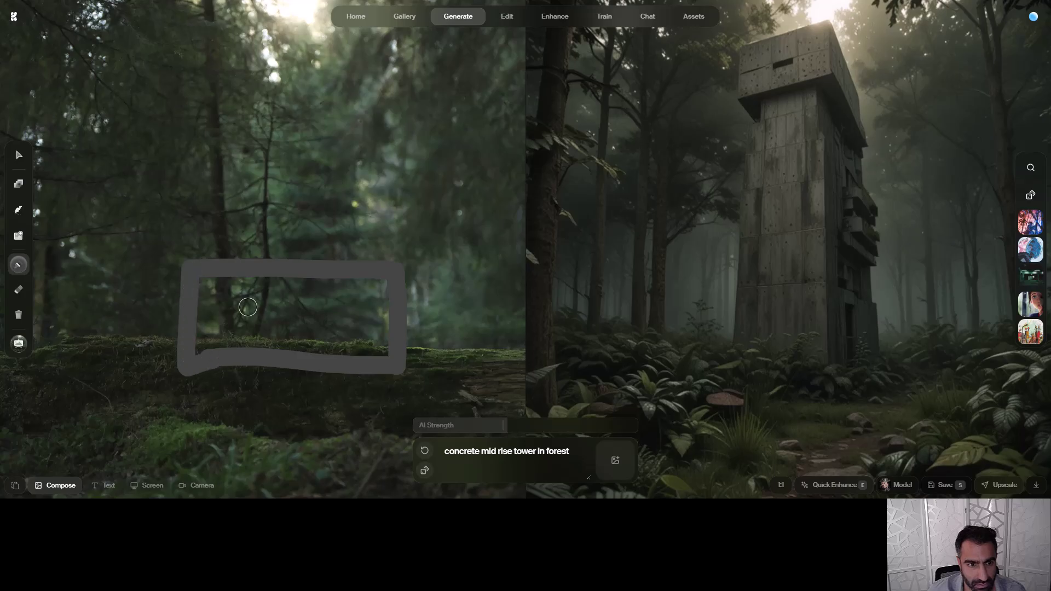
mouse_move(259, 169)
mouse_down()
mouse_move(264, 260)
mouse_move(467, 261)
mouse_move(456, 160)
mouse_move(438, 141)
mouse_move(246, 148)
mouse_up()
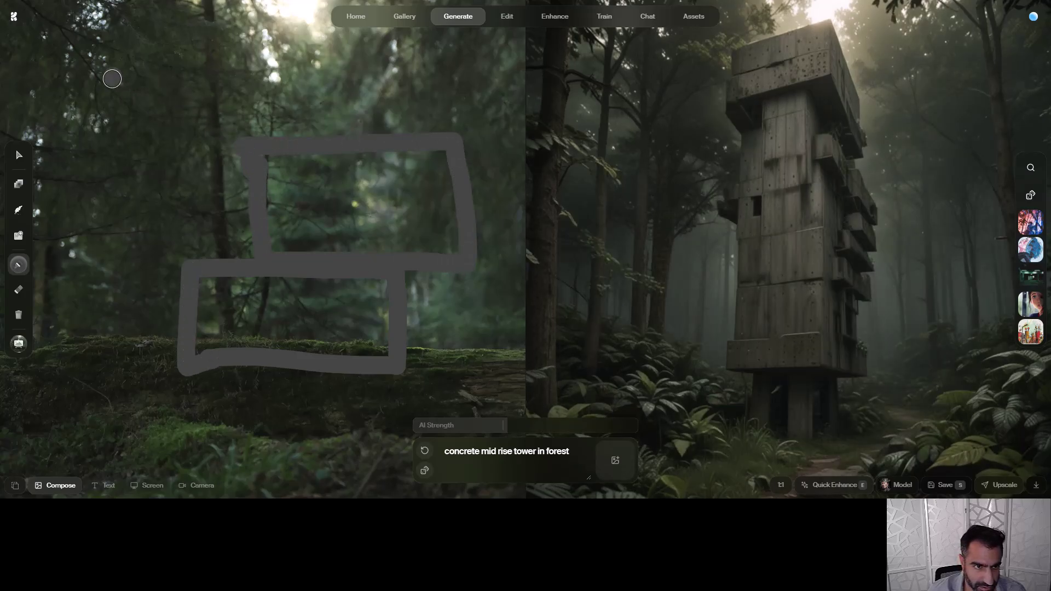
mouse_move(112, 72)
mouse_down()
mouse_move(277, 149)
mouse_move(315, 133)
mouse_move(311, 75)
mouse_move(112, 64)
mouse_up()
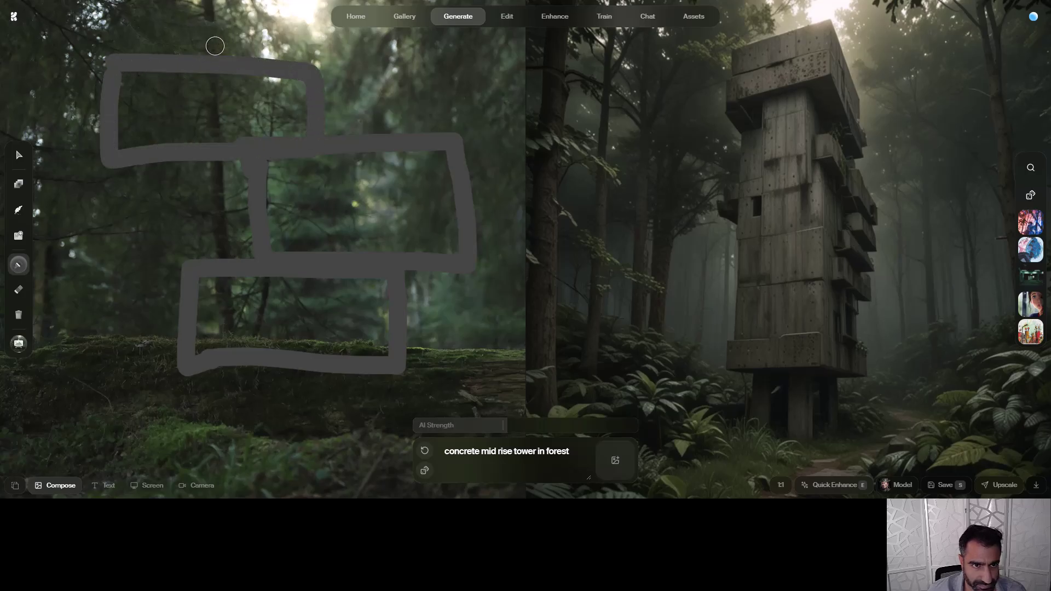
click(492, 426)
drag(492, 427, 478, 427)
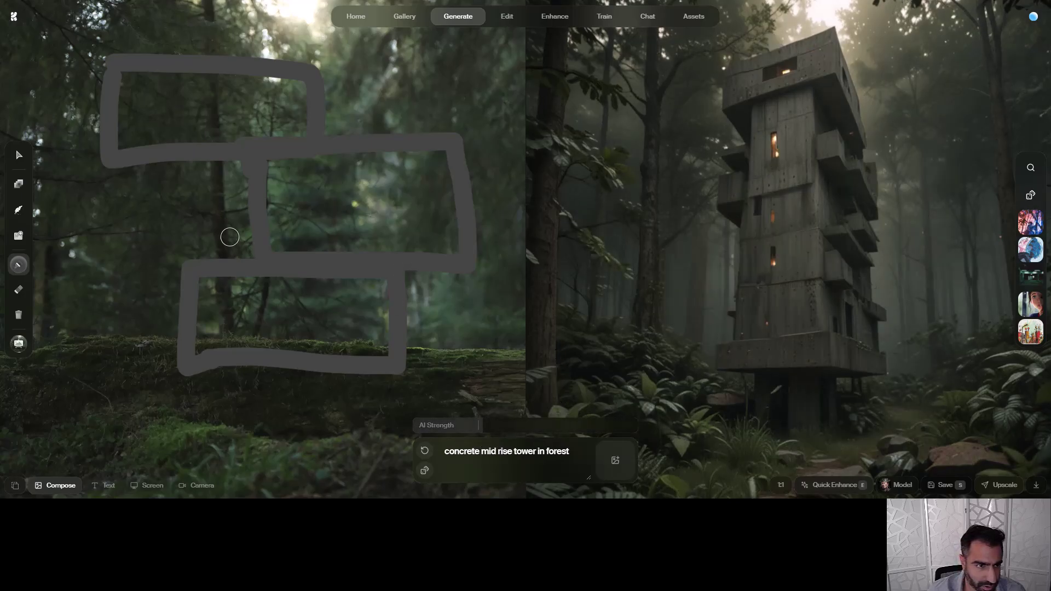
Retrace the top, middle and bottom outlines in light grey and raise AI Strength to about 58.
click(18, 265)
drag(47, 189, 40, 158)
mouse_move(119, 65)
mouse_down()
mouse_move(119, 142)
mouse_move(195, 148)
mouse_move(310, 132)
mouse_move(305, 86)
mouse_move(120, 67)
mouse_up()
mouse_move(265, 158)
mouse_down()
mouse_move(260, 259)
mouse_move(470, 264)
mouse_move(459, 148)
mouse_move(302, 145)
mouse_up()
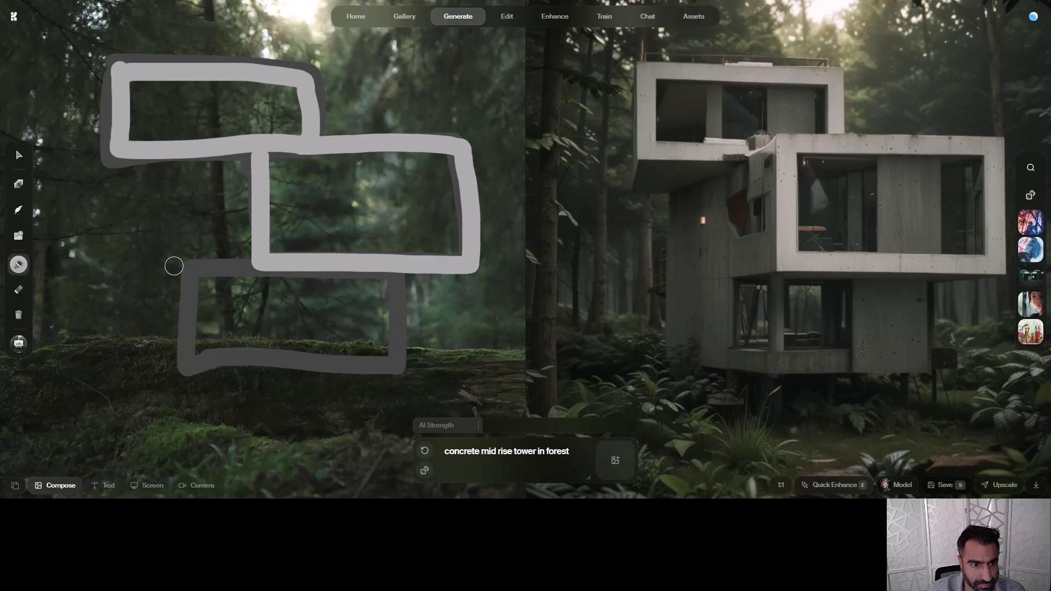
mouse_move(173, 264)
mouse_down()
mouse_move(183, 371)
mouse_move(434, 376)
mouse_move(428, 293)
mouse_move(343, 271)
mouse_move(183, 271)
mouse_up()
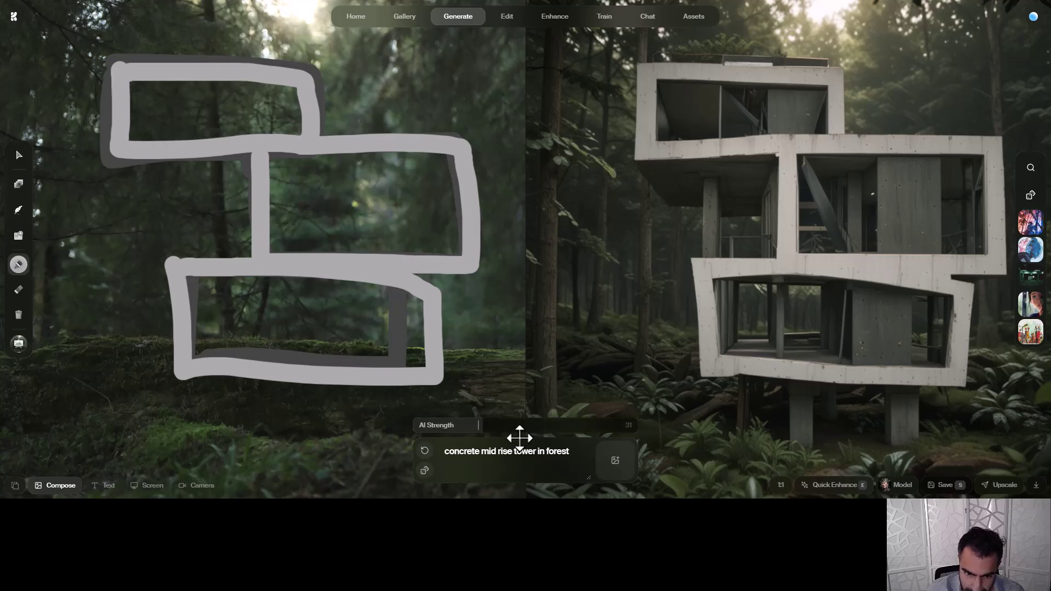
mouse_move(480, 430)
mouse_down()
mouse_move(549, 434)
mouse_move(535, 437)
mouse_up()
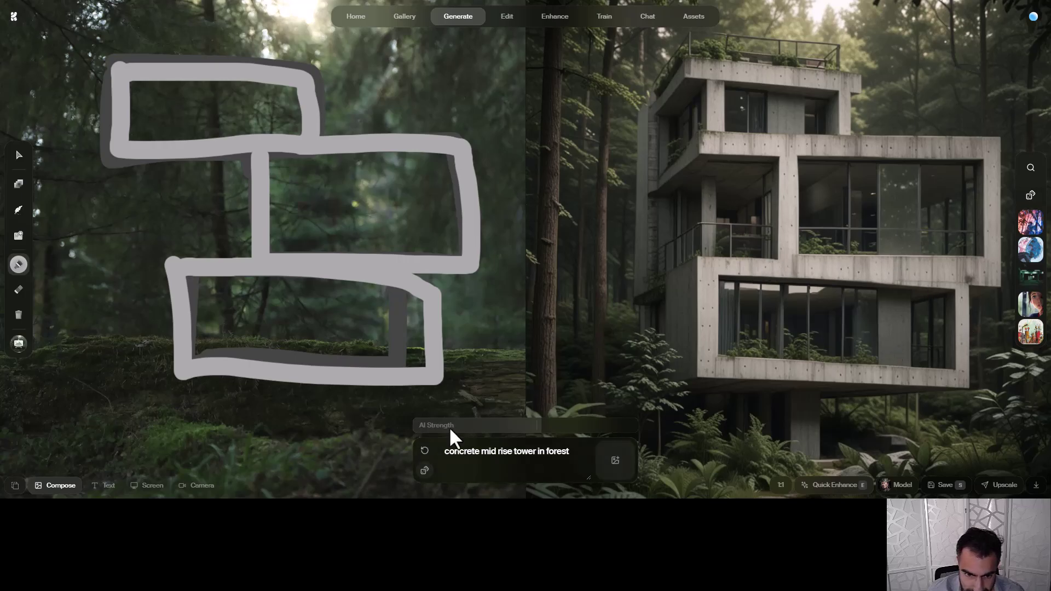
drag(534, 426, 540, 426)
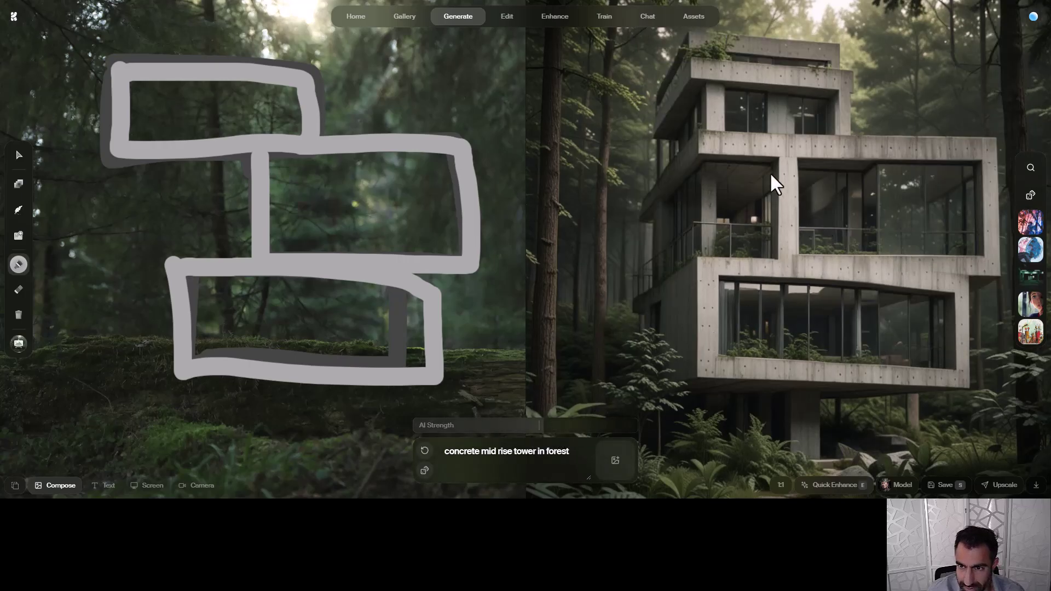
Select and delete the bottom light-grey outline stroke.
click(19, 155)
drag(414, 295, 419, 285)
key(Delete)
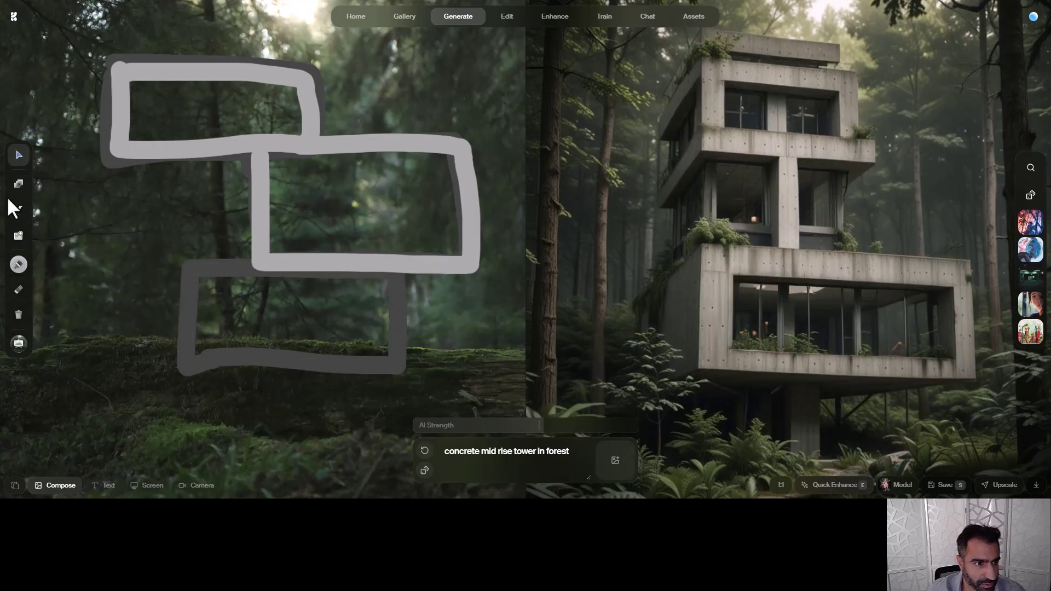
Draw a filled rectangle over the lower frame, colour it pale blue-grey, and shift it right.
click(19, 186)
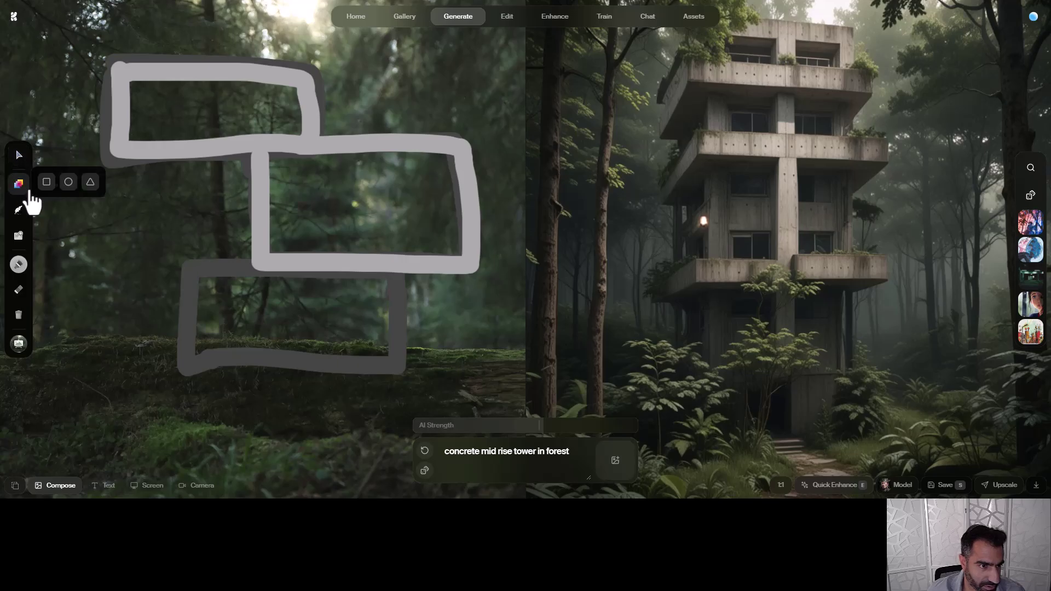
click(47, 181)
mouse_move(191, 274)
mouse_down()
mouse_move(312, 322)
mouse_move(405, 376)
mouse_move(386, 362)
mouse_up()
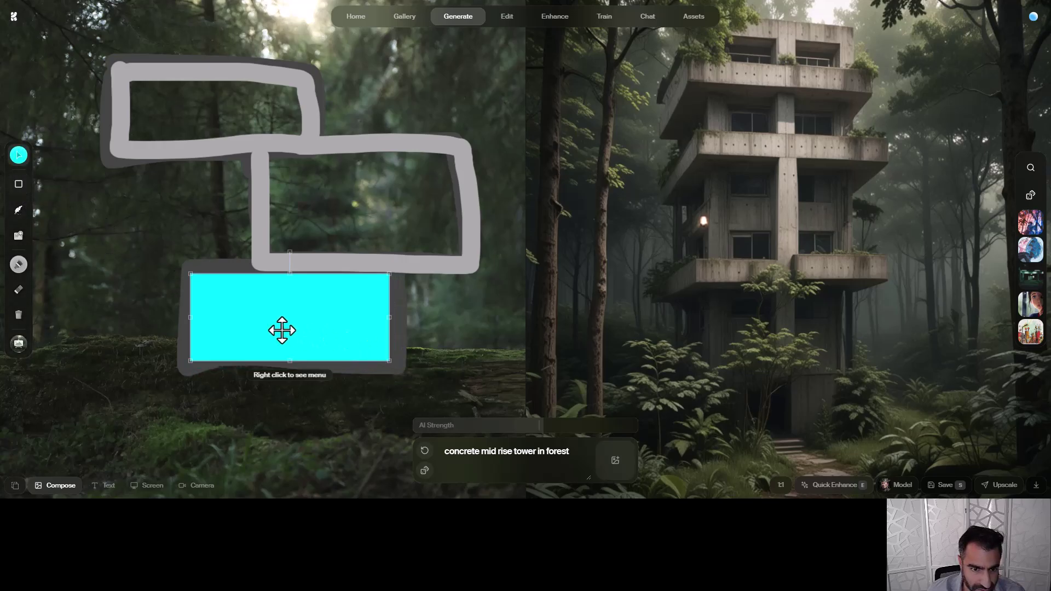
click(19, 157)
drag(48, 154, 60, 114)
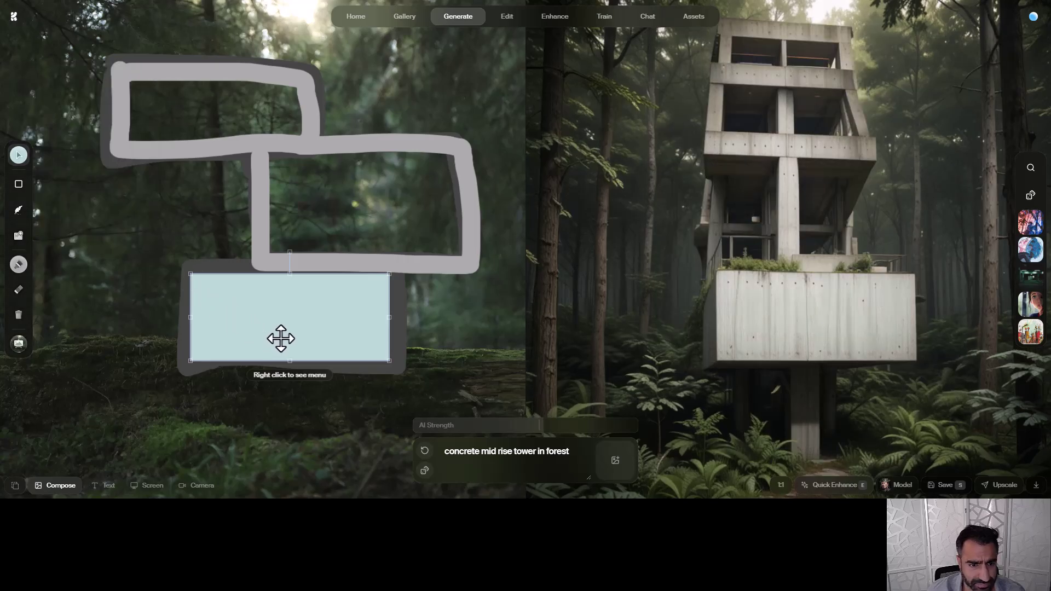
click(138, 255)
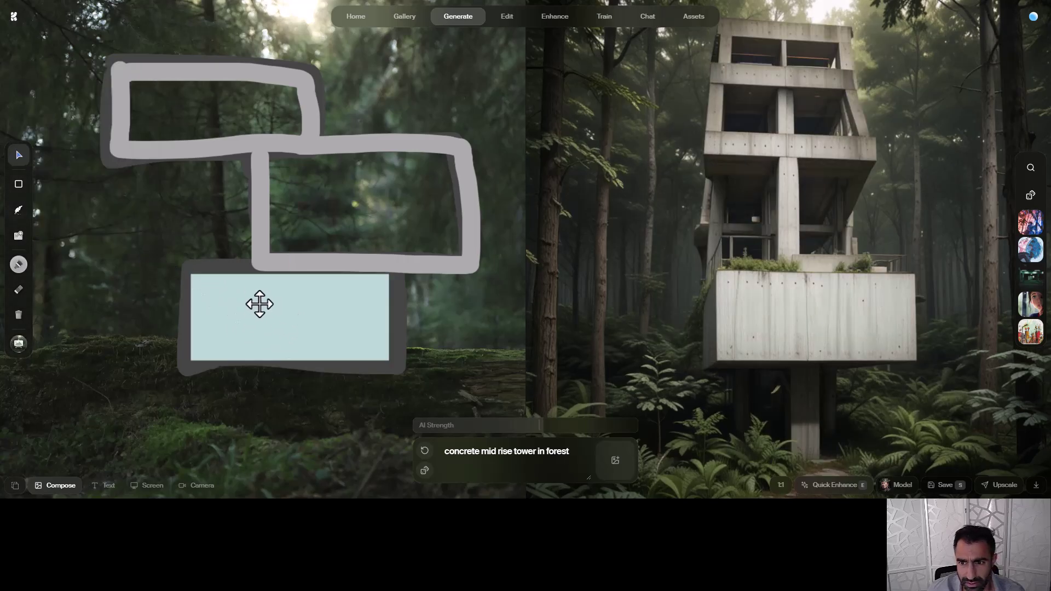
drag(263, 307, 320, 319)
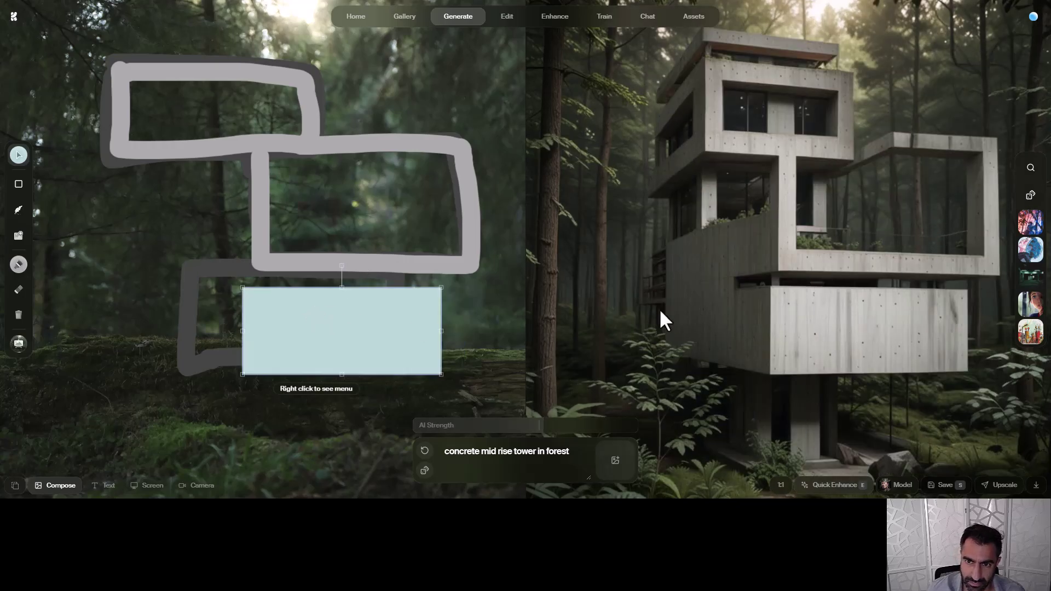
Sweep AI Strength from 68 up to 85 and down to 21, adjusting the pale blue rectangle's position.
drag(375, 328, 394, 334)
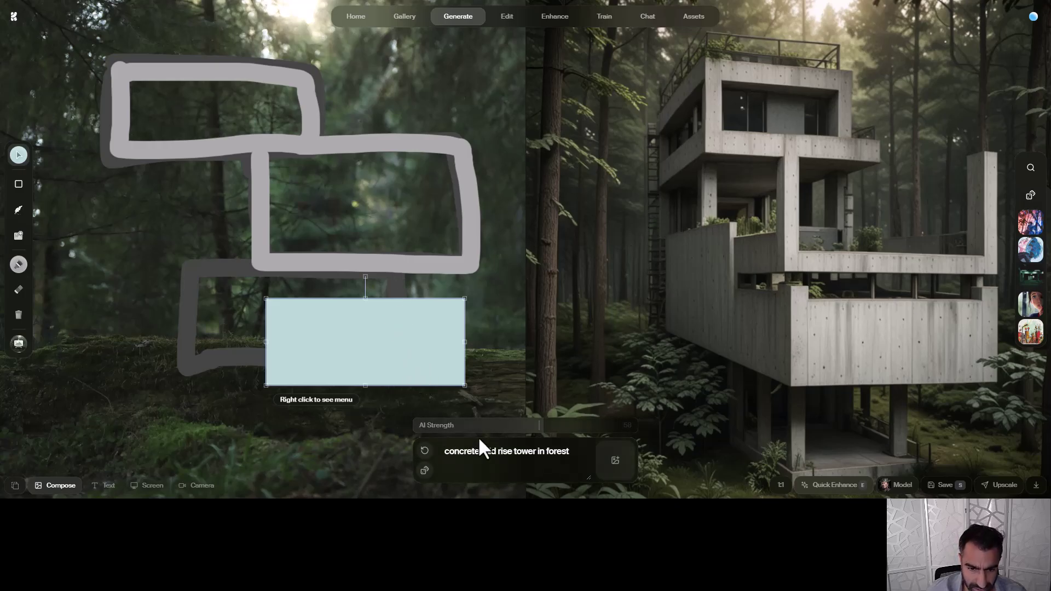
drag(562, 426, 589, 427)
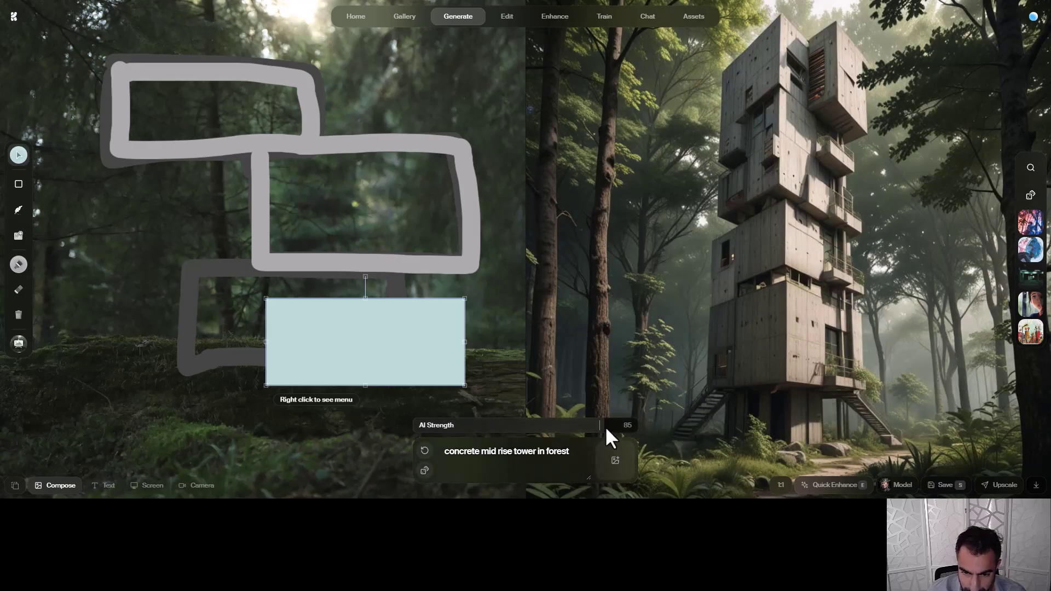
drag(595, 430, 480, 436)
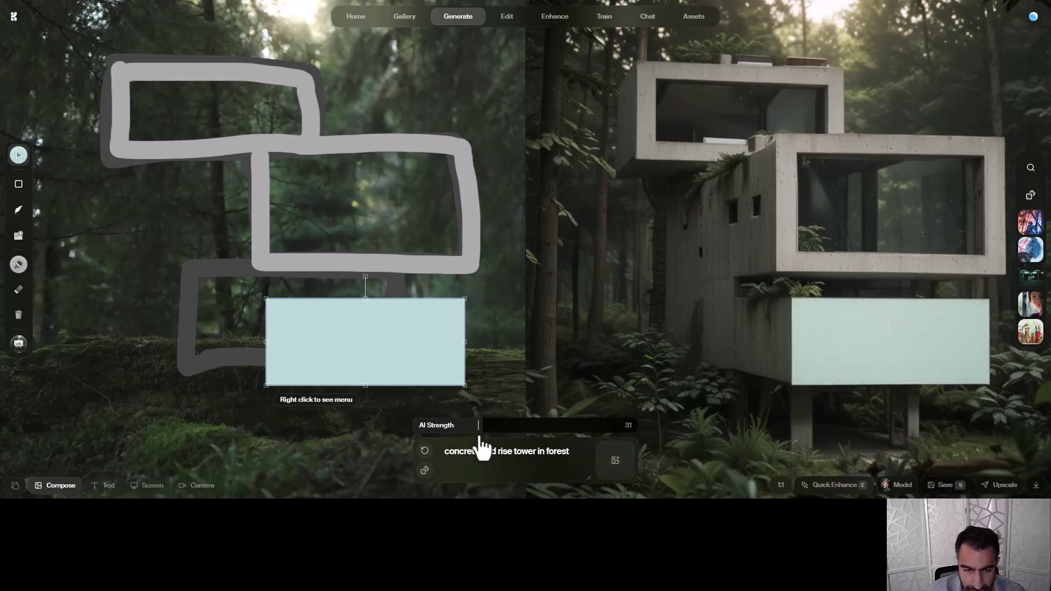
drag(481, 432, 457, 433)
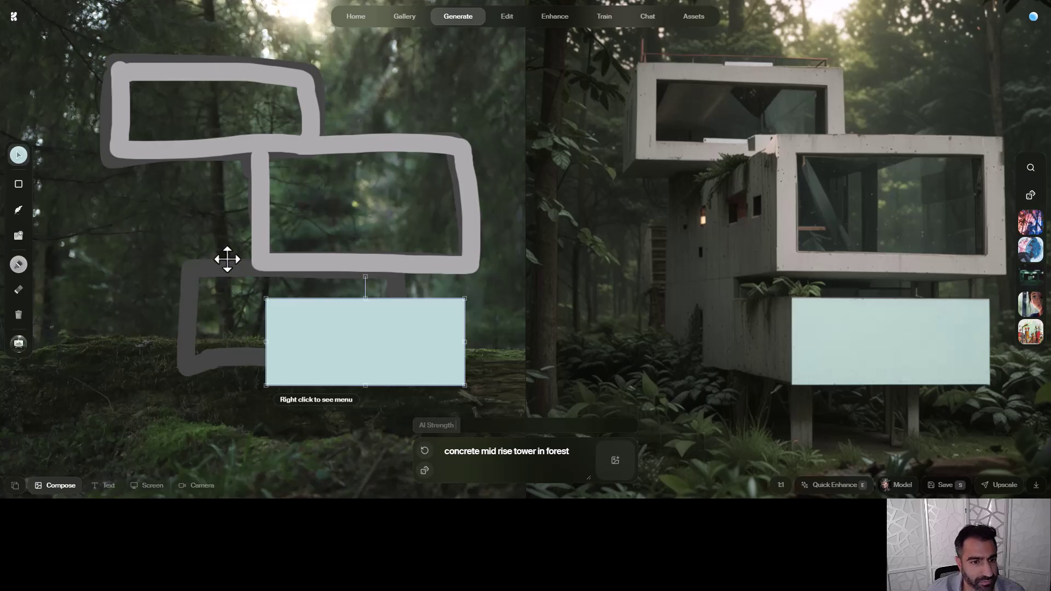
drag(322, 321, 307, 321)
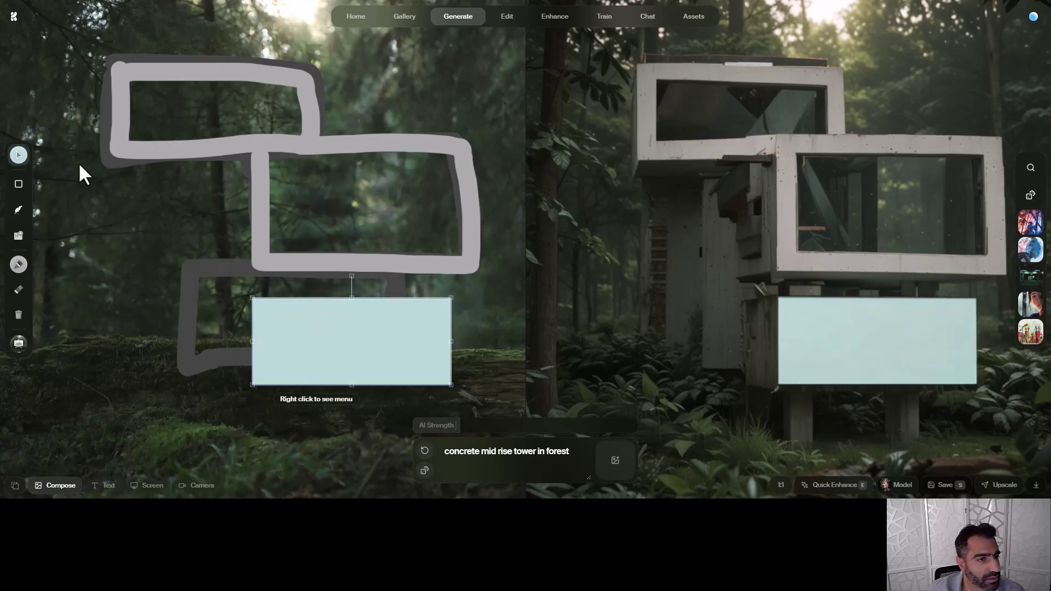
Replace the top outline with a soft orange rectangle in the top-left frame and set AI Strength to 50.
click(160, 153)
click(18, 184)
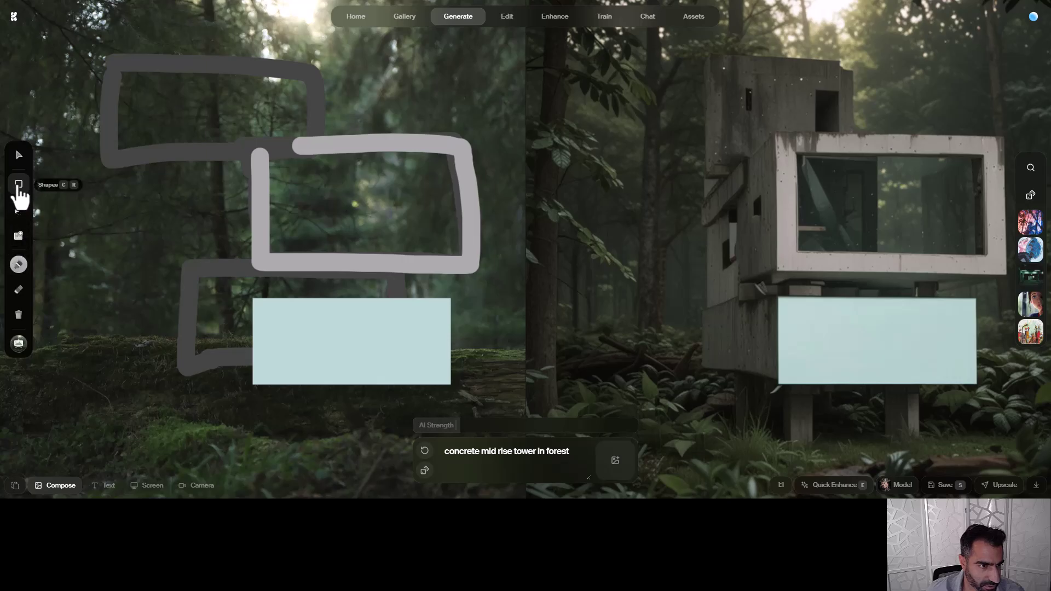
drag(120, 70, 309, 149)
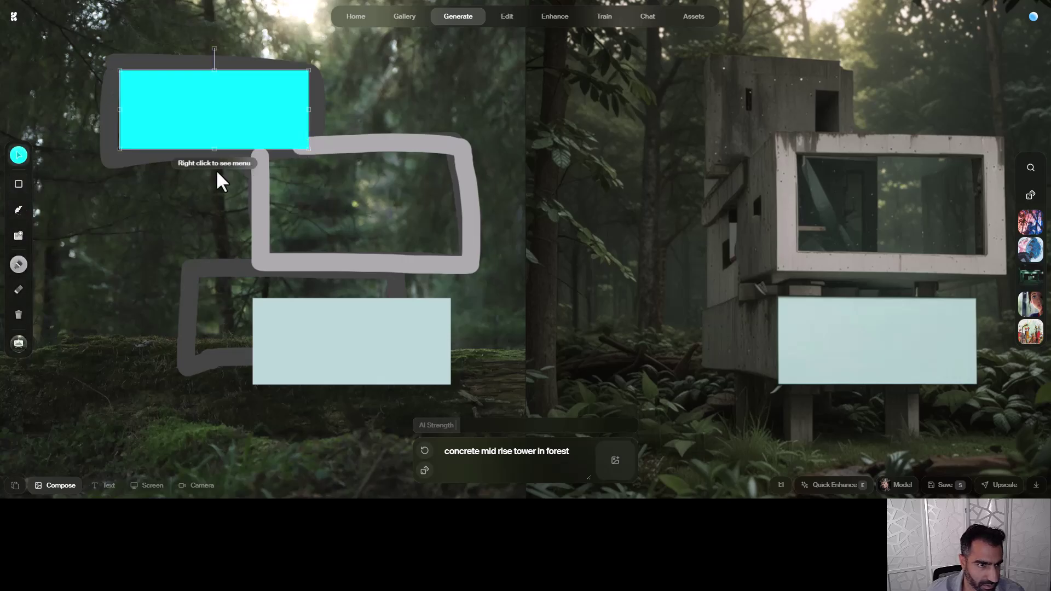
click(18, 155)
drag(56, 206, 52, 206)
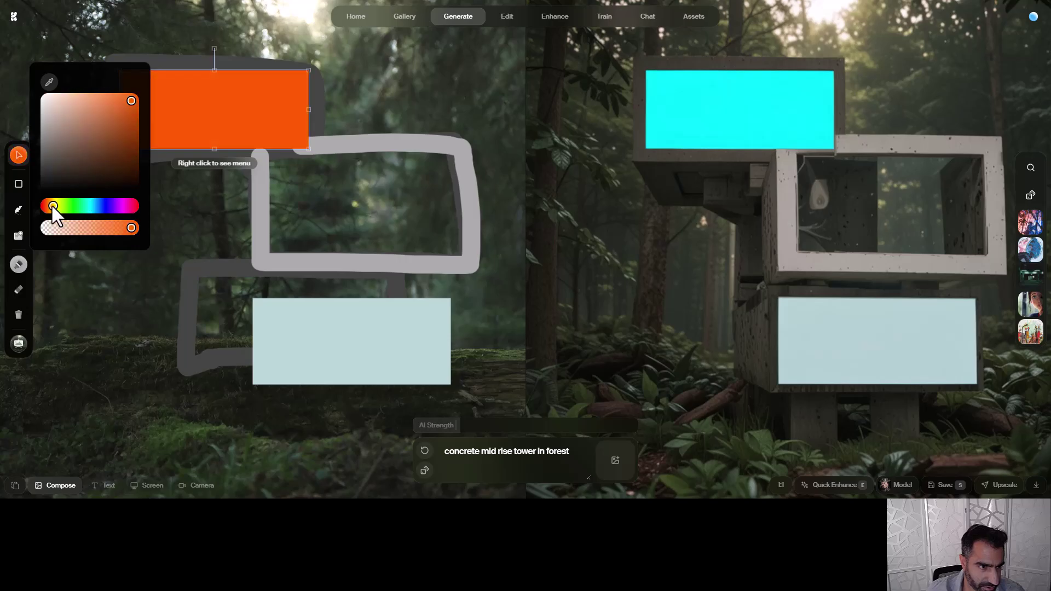
drag(55, 99, 107, 89)
mouse_move(496, 433)
drag(496, 433, 553, 429)
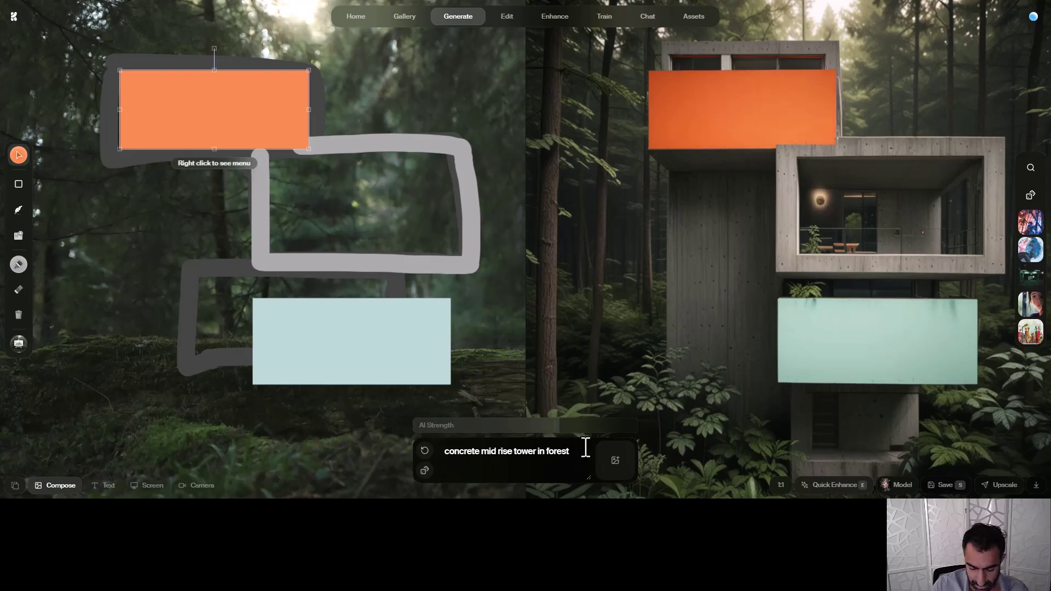
Add 'wood soffit, roof garden, hanging landscape' to the prompt and move the orange block into the middle frame.
text(od soffit)
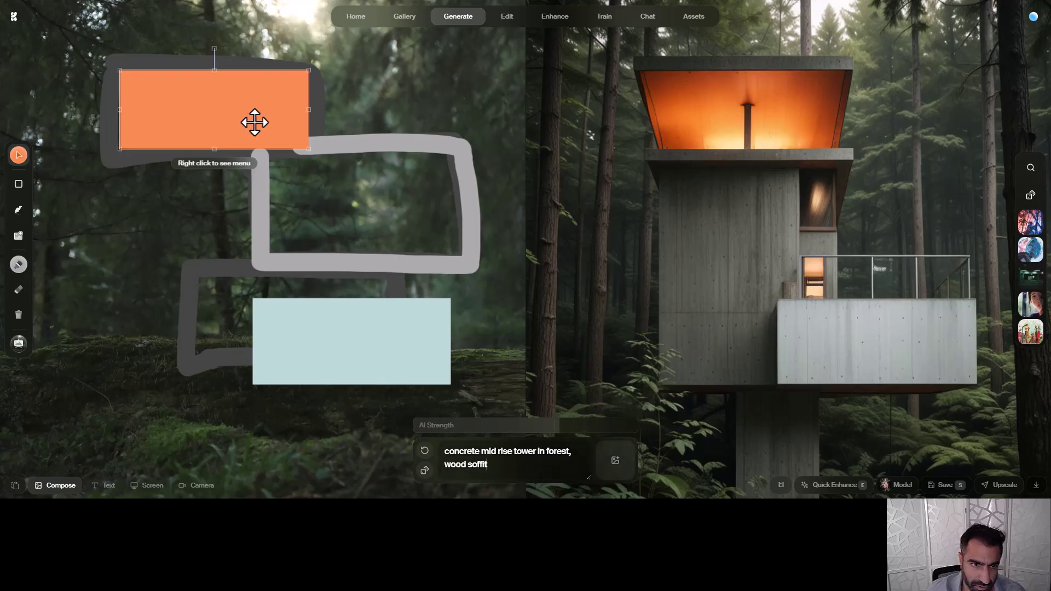
drag(255, 123, 405, 203)
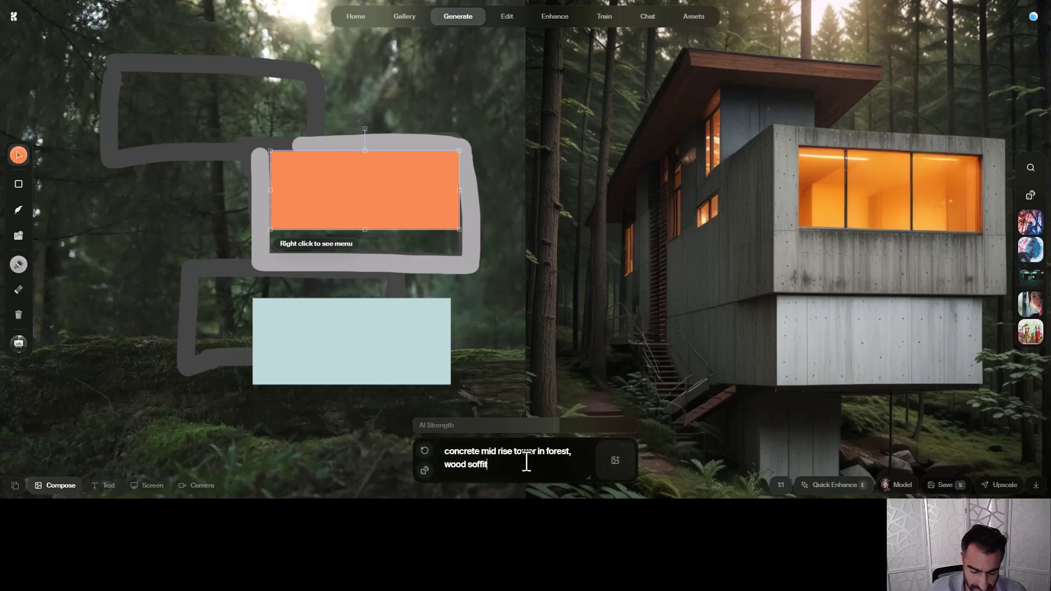
text(r)
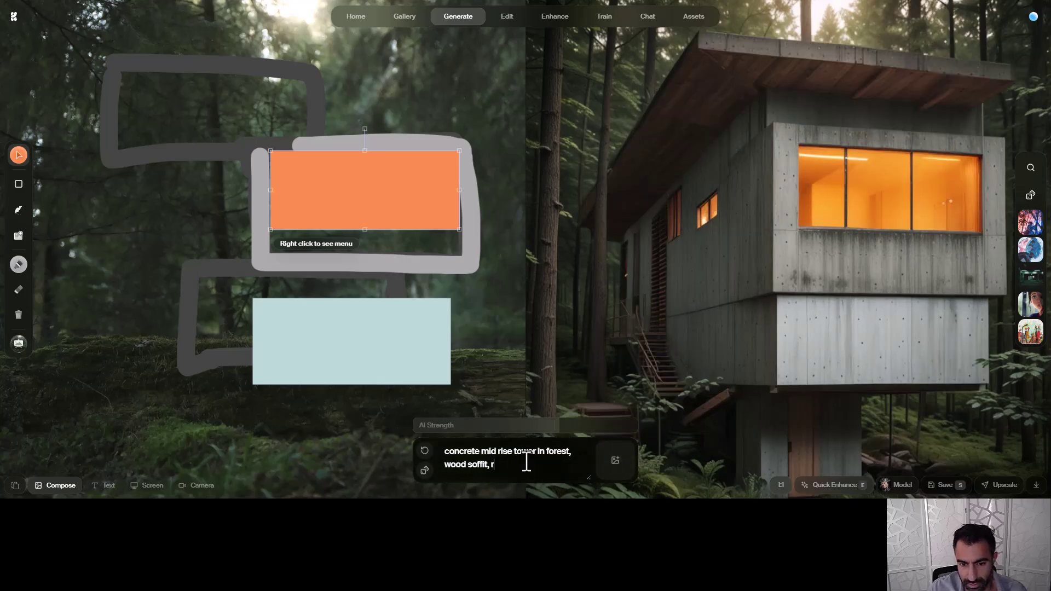
text(oof garden )
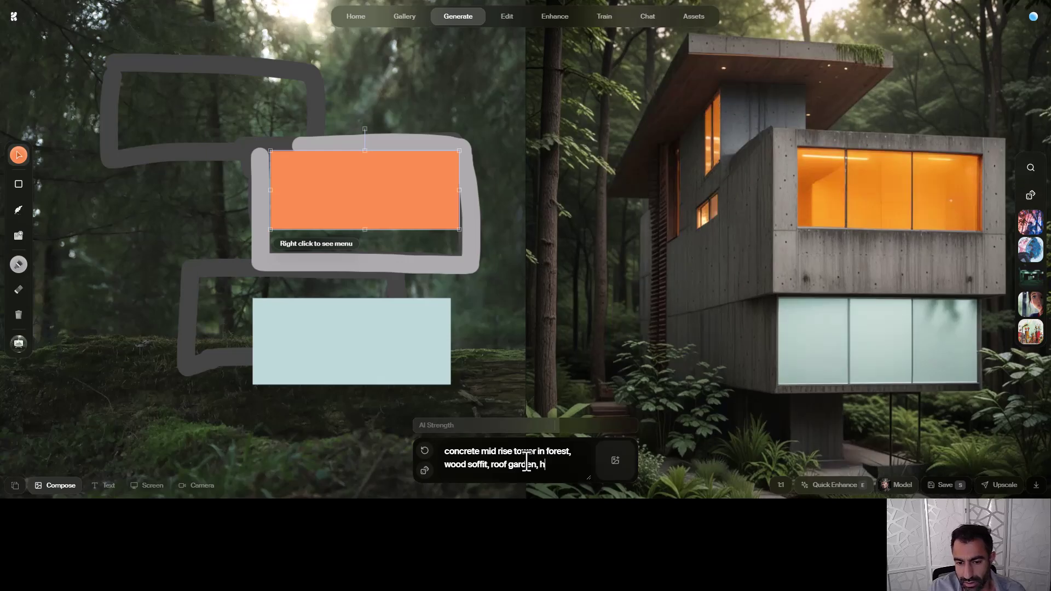
text( hanging landscape)
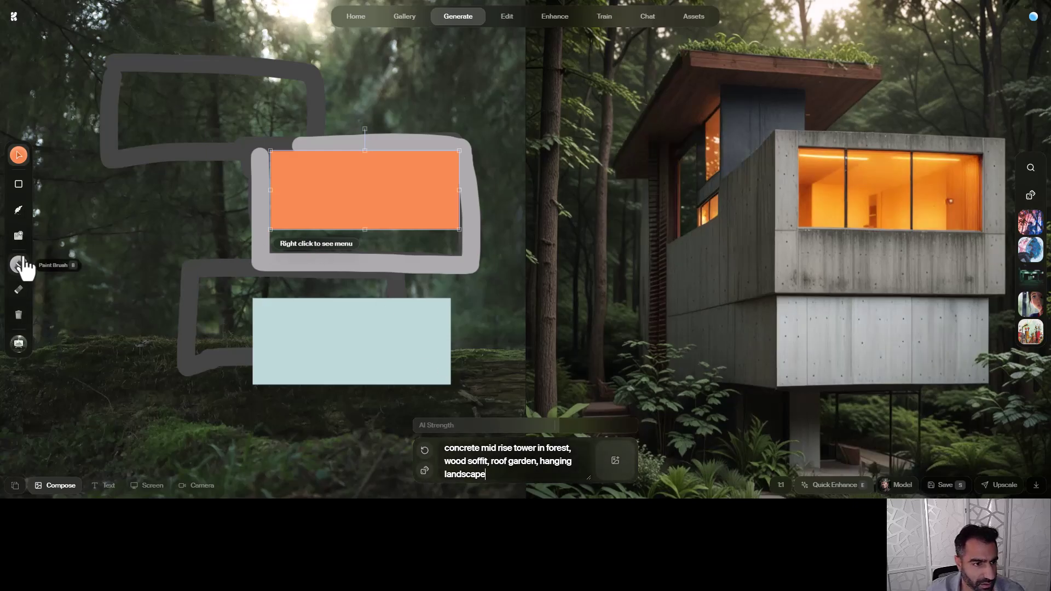
Paint light green strokes along the orange and pale blue blocks' top edges, trailing down like hanging plants.
click(19, 265)
click(72, 233)
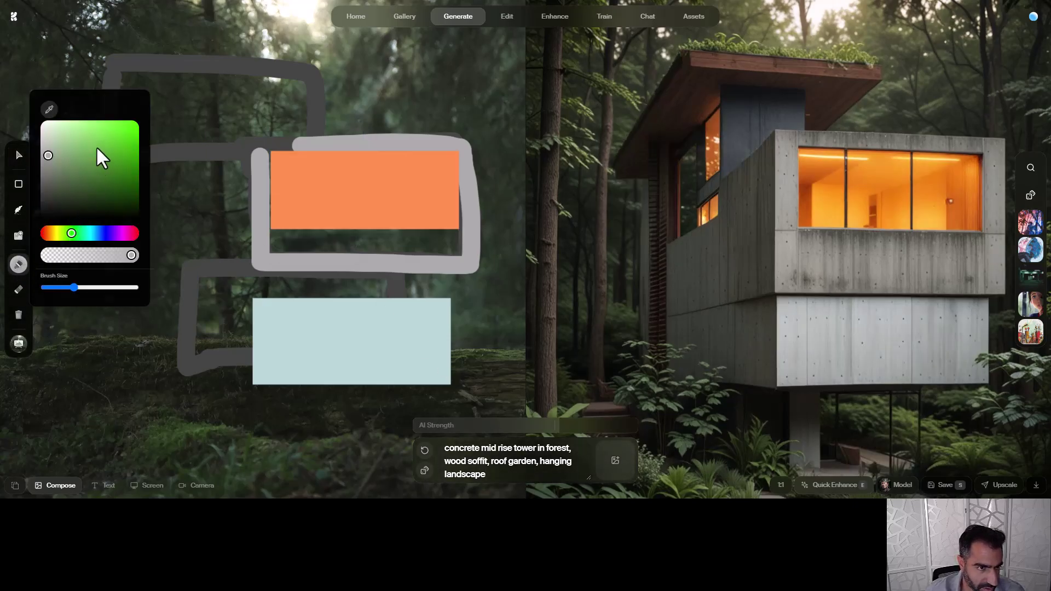
click(112, 128)
mouse_move(290, 144)
mouse_down()
mouse_move(257, 133)
mouse_move(187, 141)
mouse_up()
mouse_move(394, 130)
mouse_down()
mouse_move(451, 121)
mouse_move(470, 140)
mouse_move(412, 126)
mouse_move(355, 137)
mouse_up()
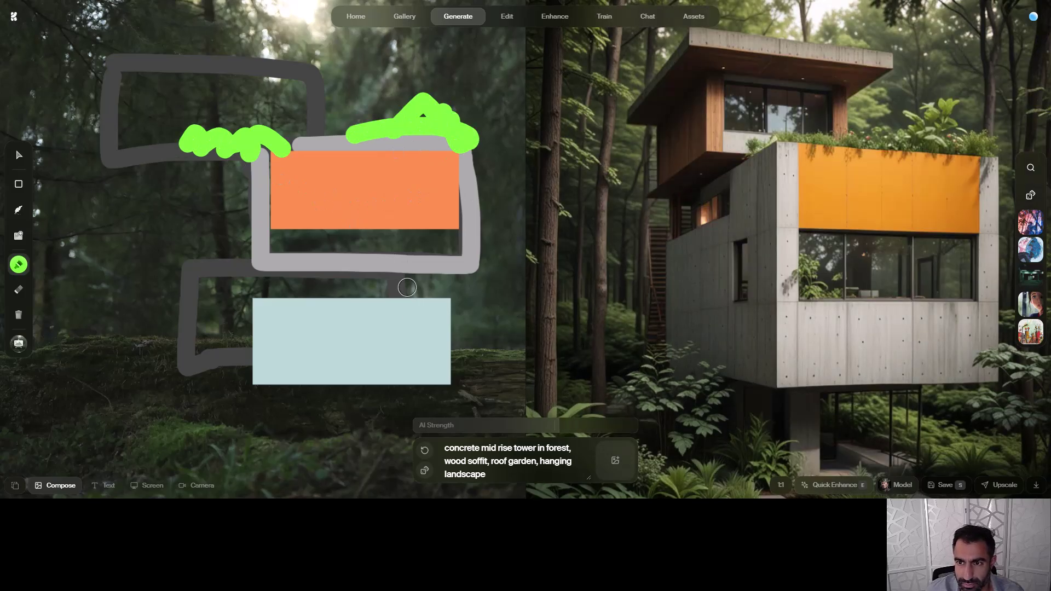
mouse_move(395, 290)
mouse_down()
mouse_move(235, 297)
mouse_move(298, 300)
mouse_move(241, 315)
mouse_move(432, 295)
mouse_move(482, 309)
mouse_up()
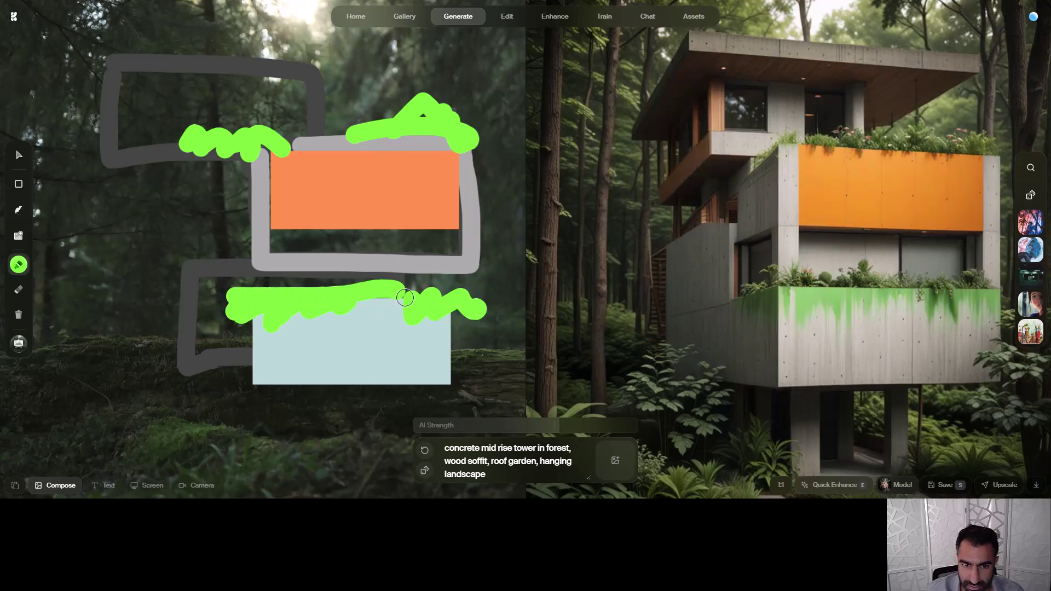
drag(364, 309, 392, 315)
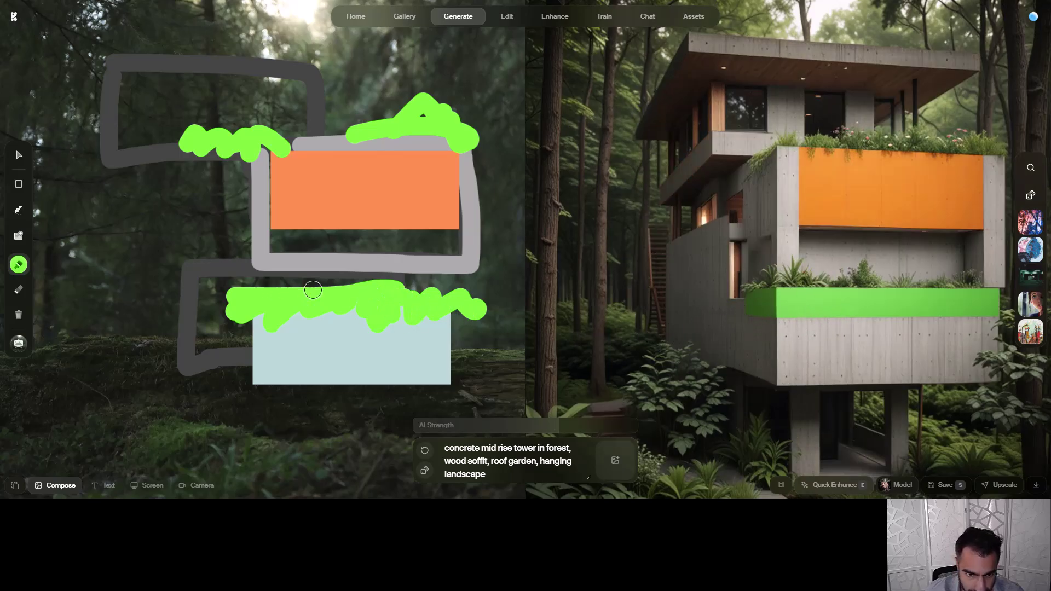
Add more hanging green to the lower stroke, raise AI Strength to 72, then open the brush colour settings.
mouse_move(455, 304)
mouse_down()
mouse_move(458, 330)
mouse_move(426, 315)
mouse_up()
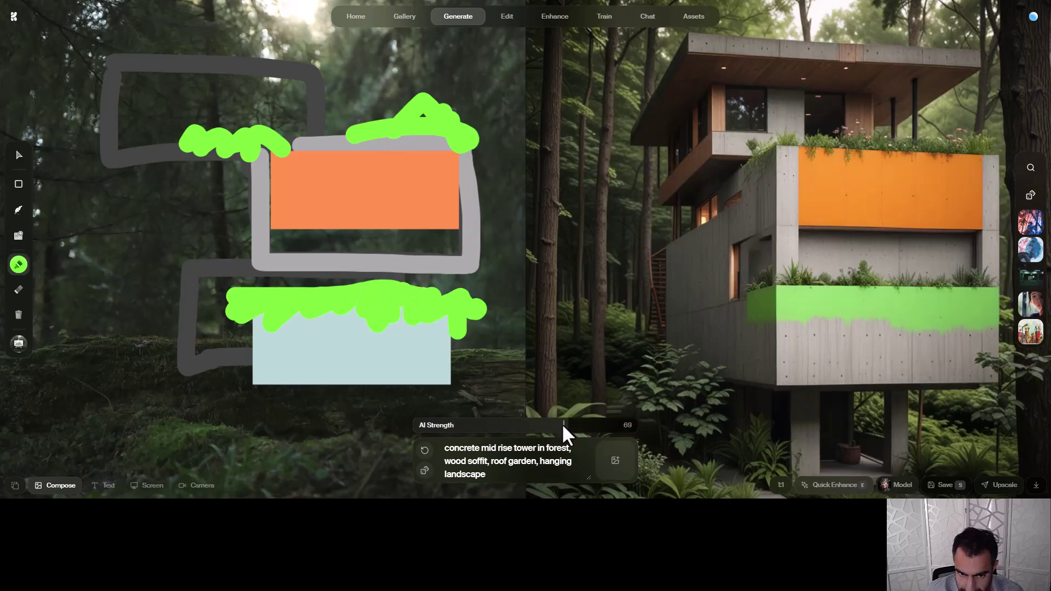
drag(562, 423, 571, 427)
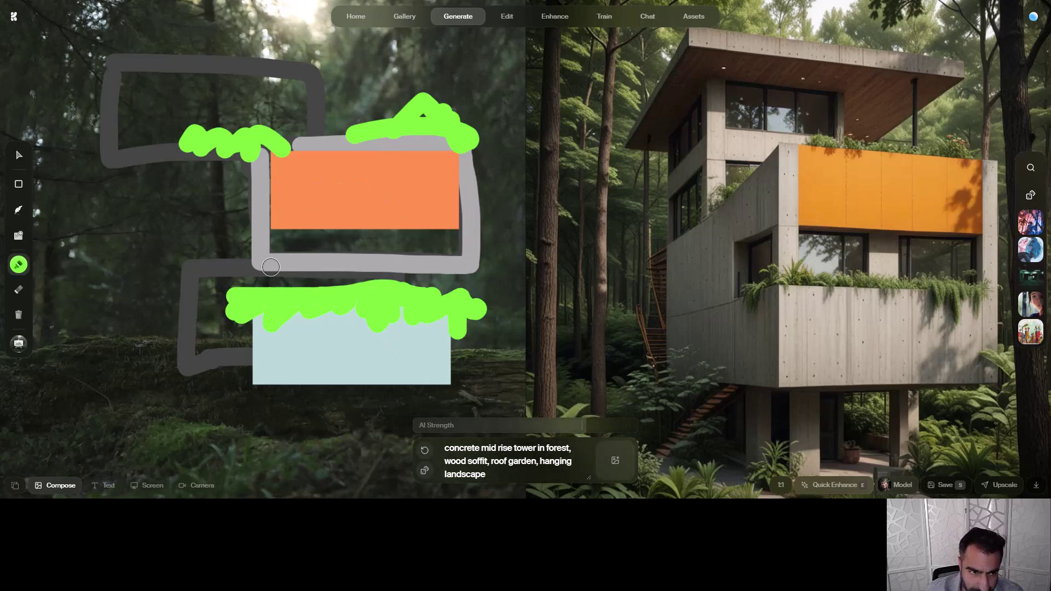
click(19, 265)
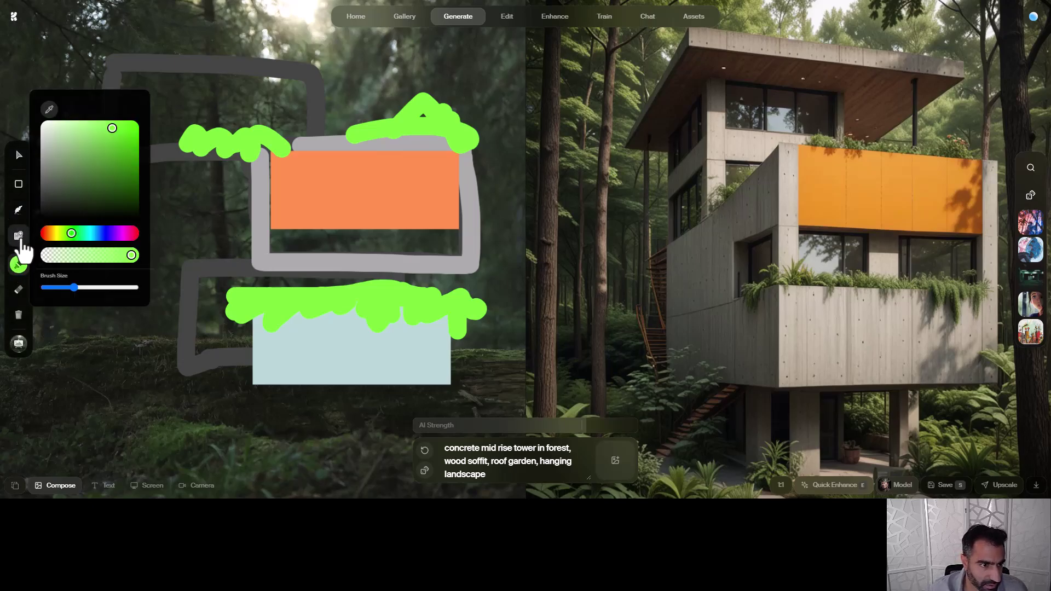
Upload the photo 20150611_124319 onto the canvas.
click(19, 236)
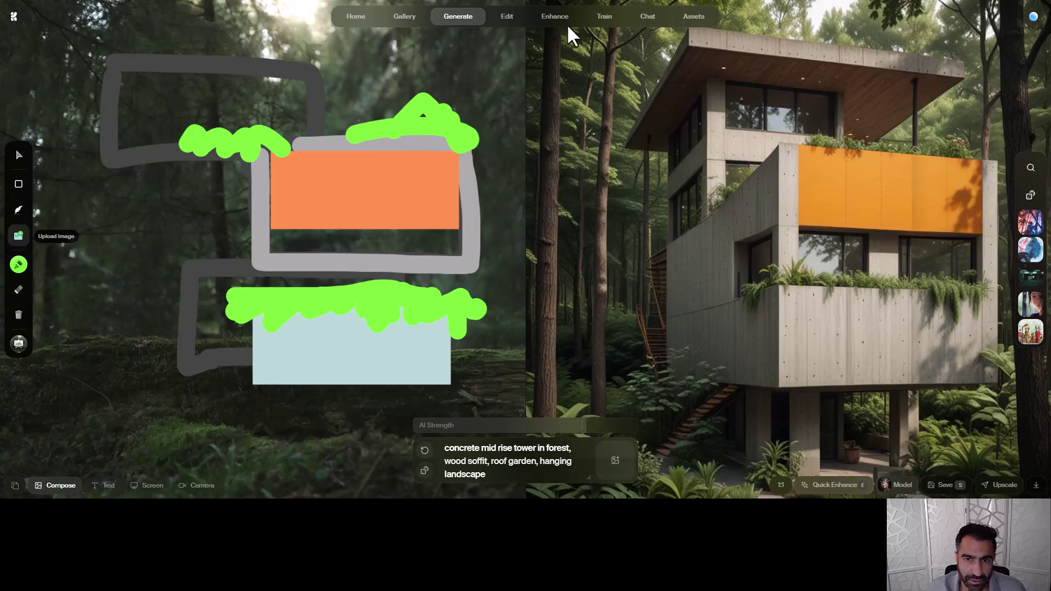
key(Escape)
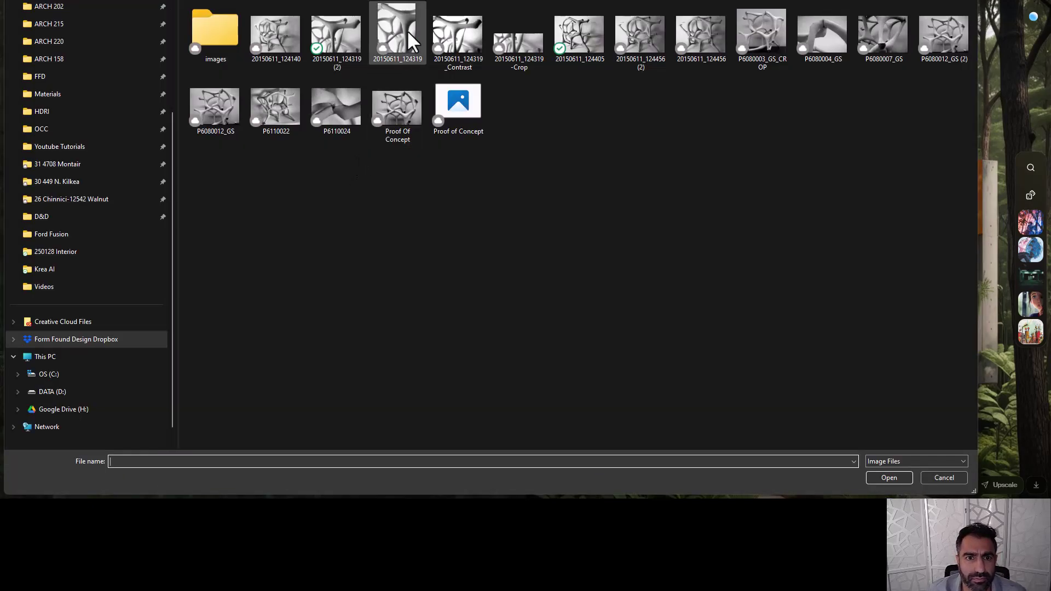
double_click(406, 30)
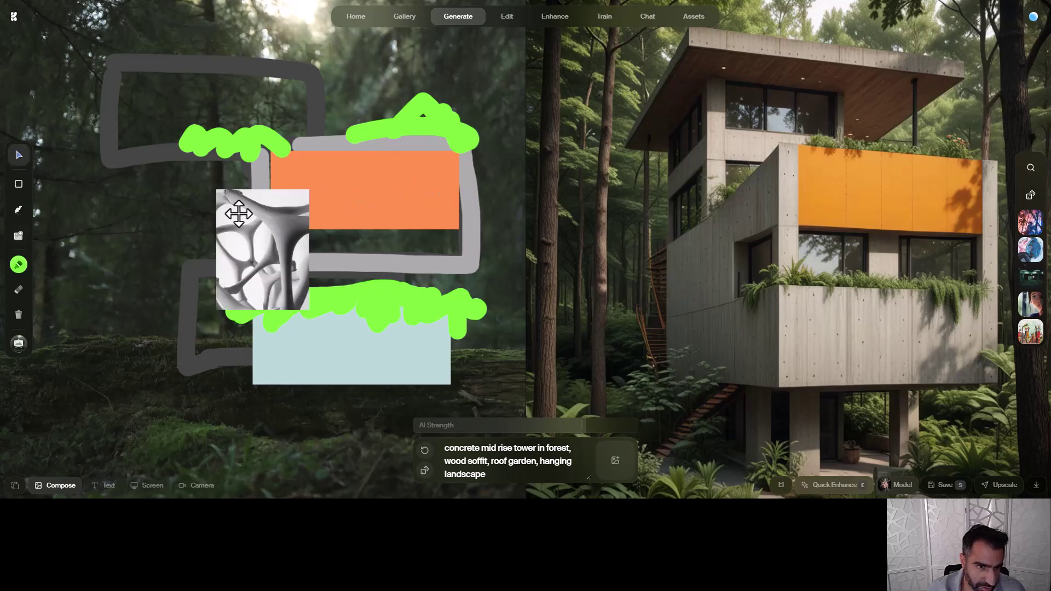
Enlarge and position the branching photo beside the orange block, with AI Strength at 49.
drag(252, 262, 201, 230)
drag(266, 278, 317, 375)
drag(326, 292, 370, 297)
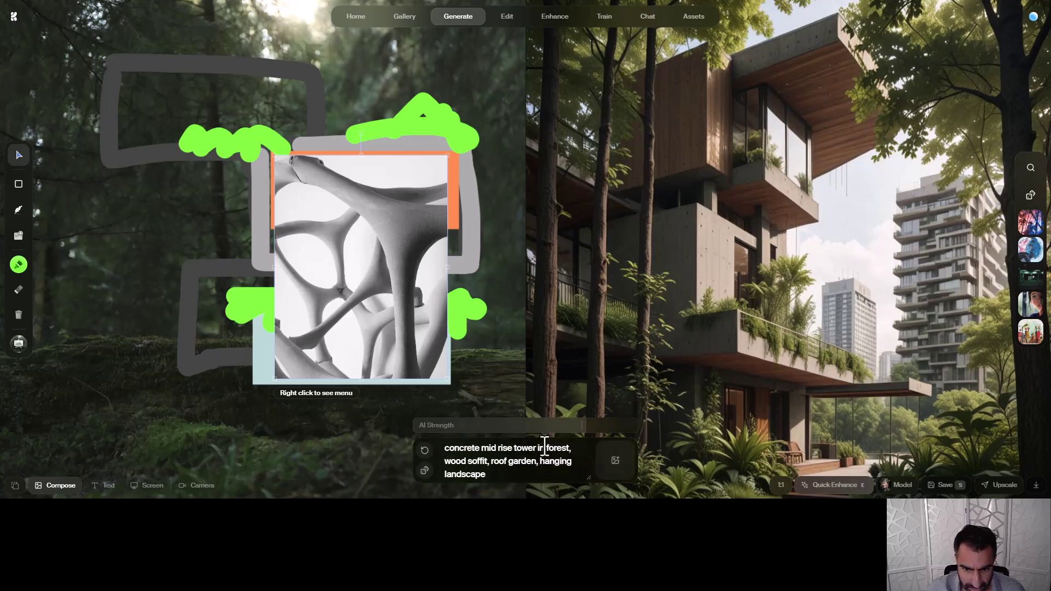
drag(580, 425, 485, 431)
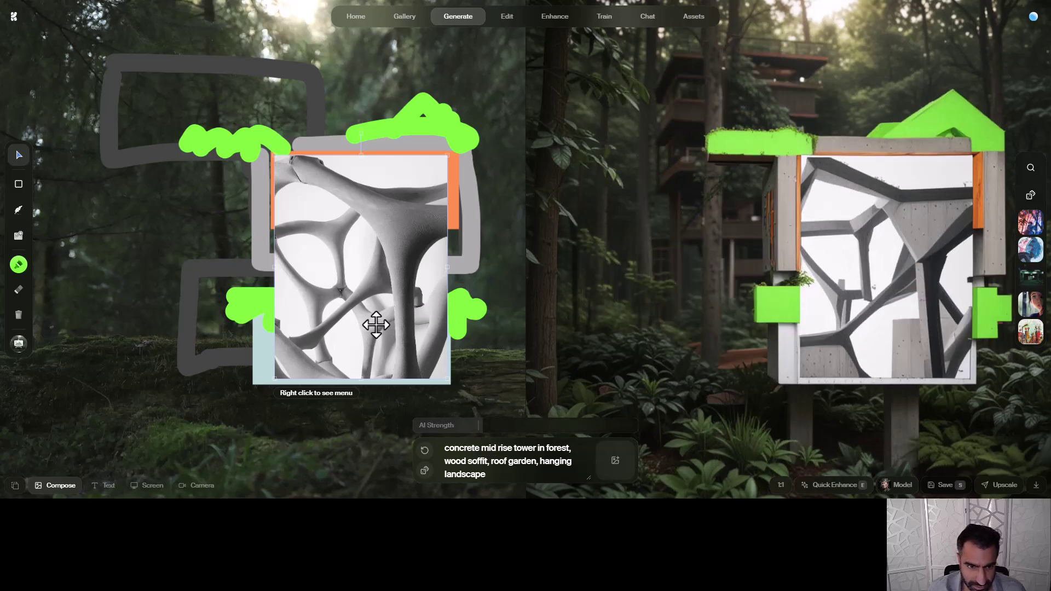
mouse_move(371, 317)
mouse_down()
mouse_move(364, 245)
mouse_move(244, 164)
mouse_move(207, 163)
mouse_move(177, 294)
mouse_up()
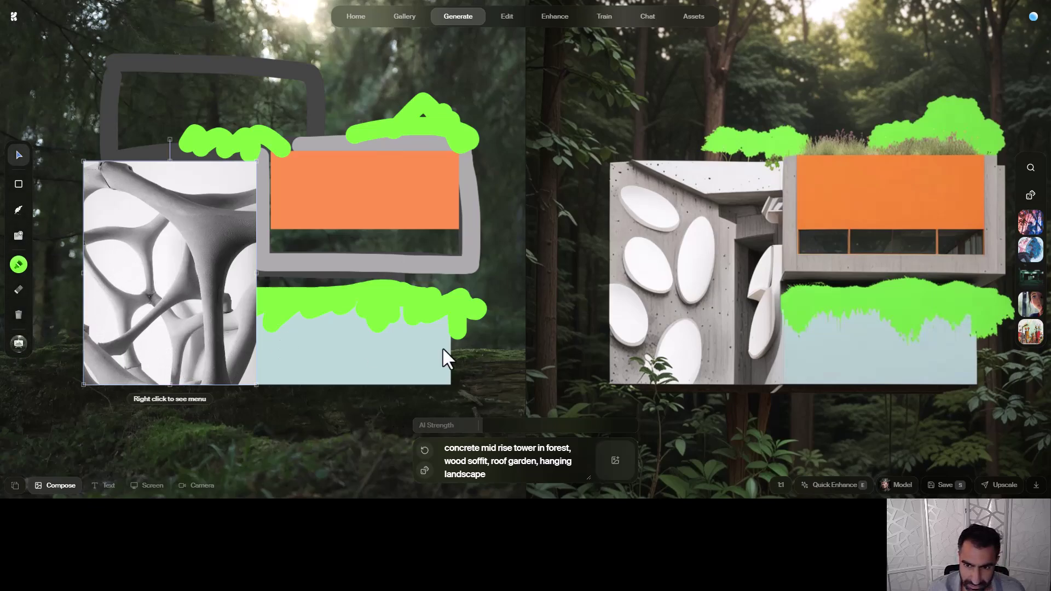
Change the canvas background from a foggy forest photo to a plain white studio photo.
click(19, 344)
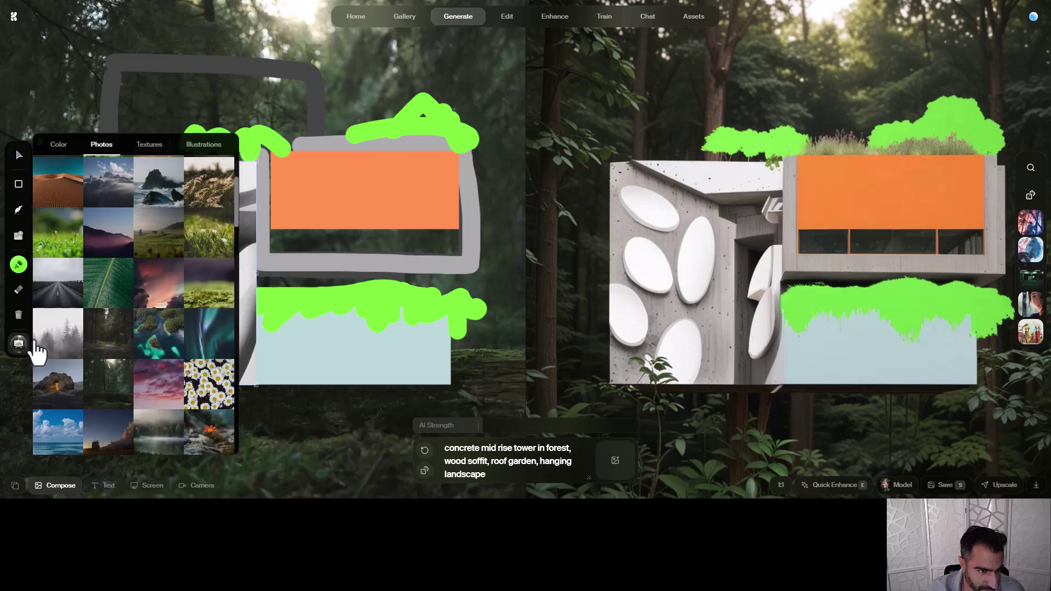
click(71, 353)
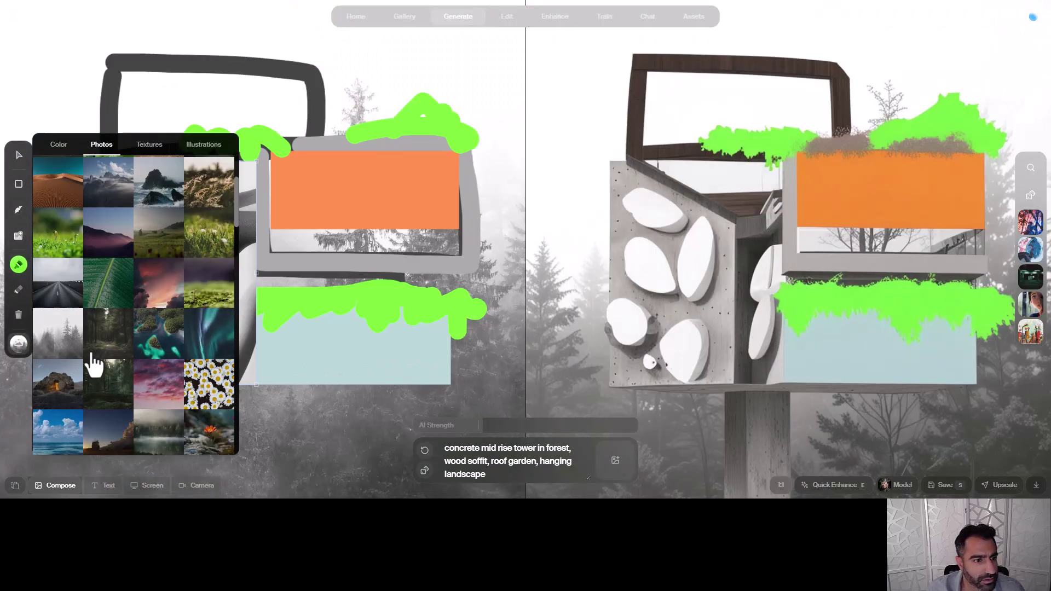
scroll(113, 356, down, 15)
scroll(117, 361, down, 6)
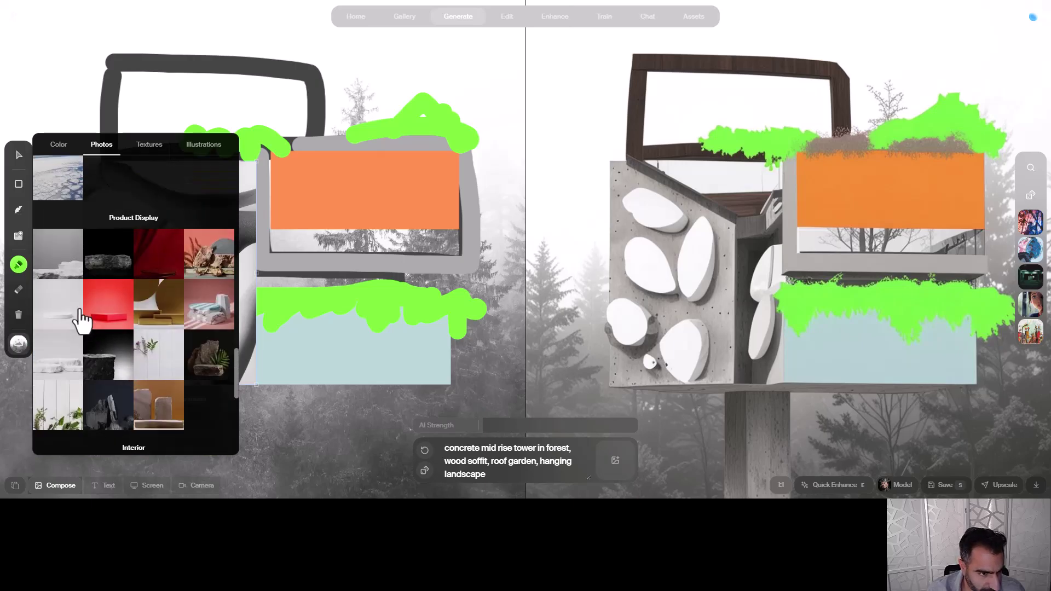
click(71, 307)
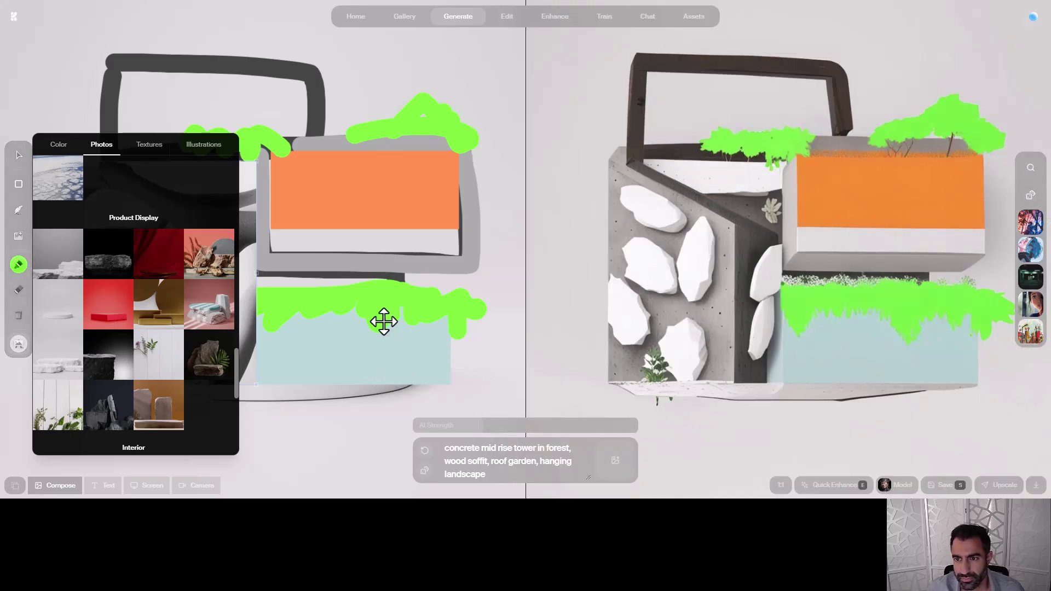
key(Escape)
Reposition the branching photo and raise AI Strength to 75.
drag(174, 322, 130, 365)
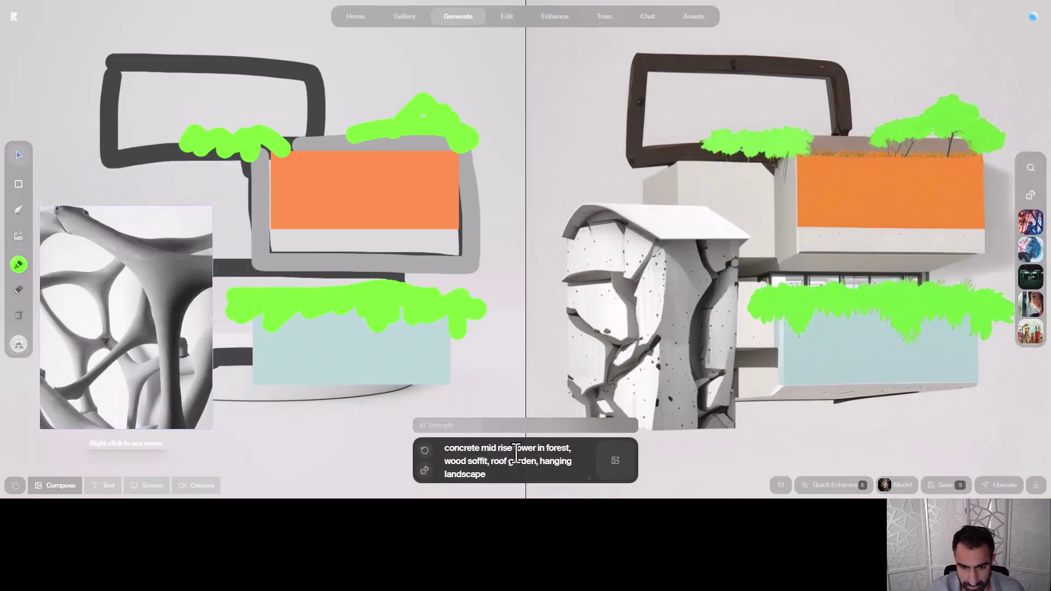
drag(553, 432, 597, 433)
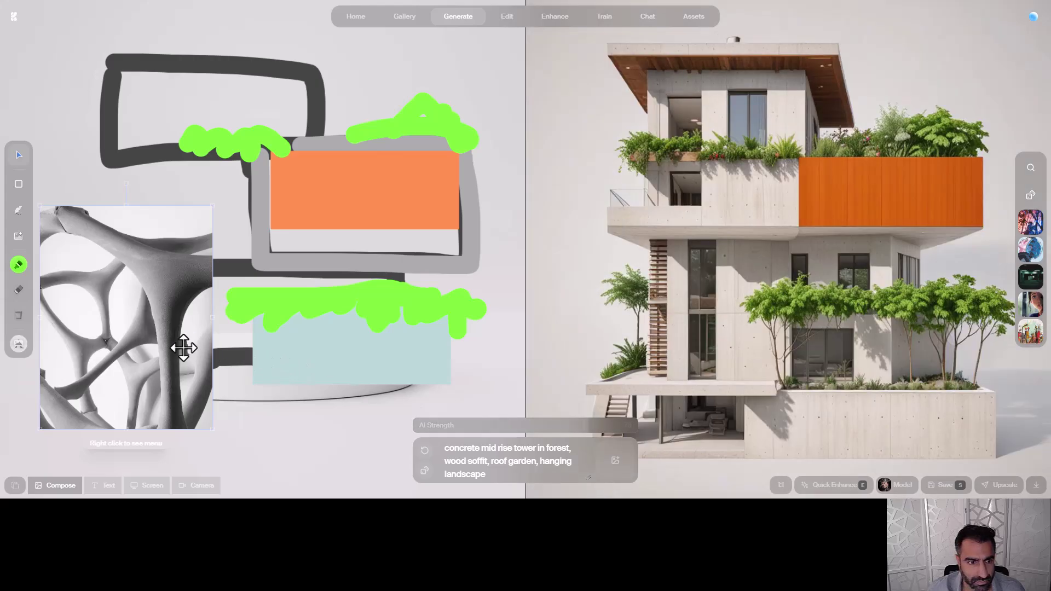
drag(176, 345, 200, 312)
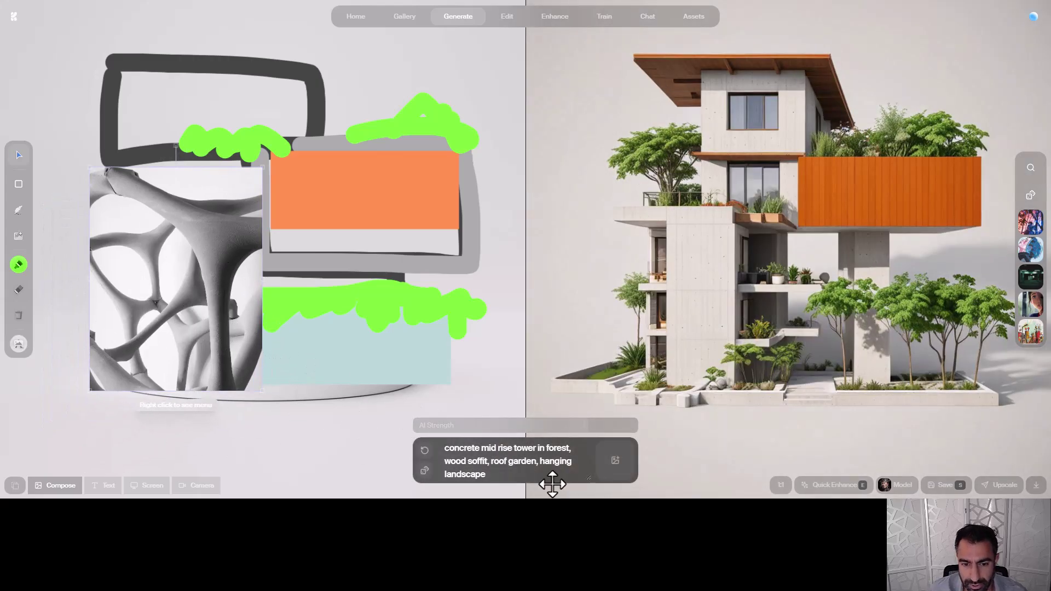
Append ', concrete wishbone geometry, sculptural' to the prompt and move the branching photo down.
click(509, 476)
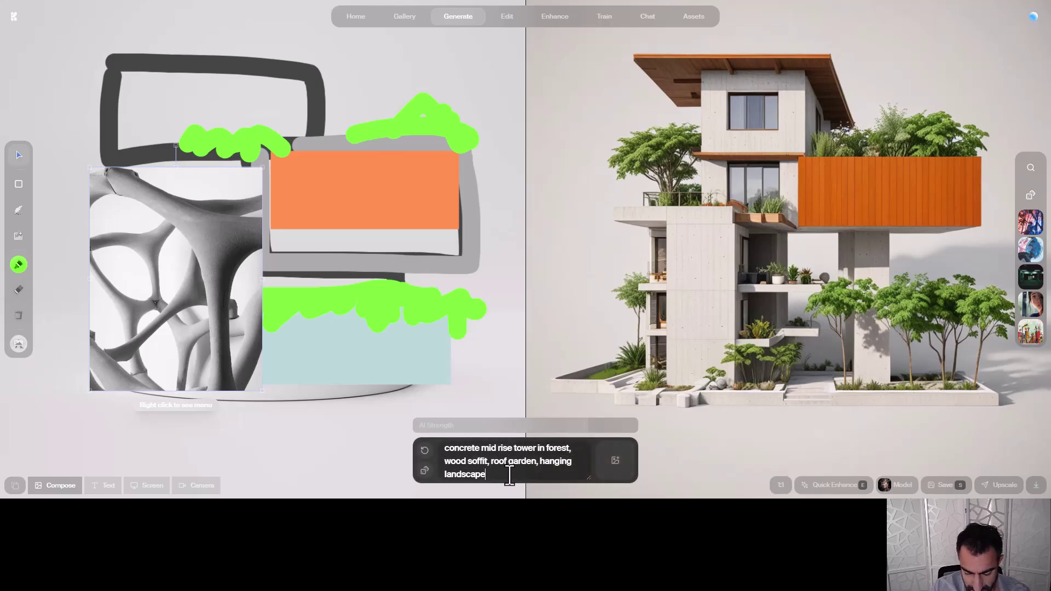
text(, concrete wishbone)
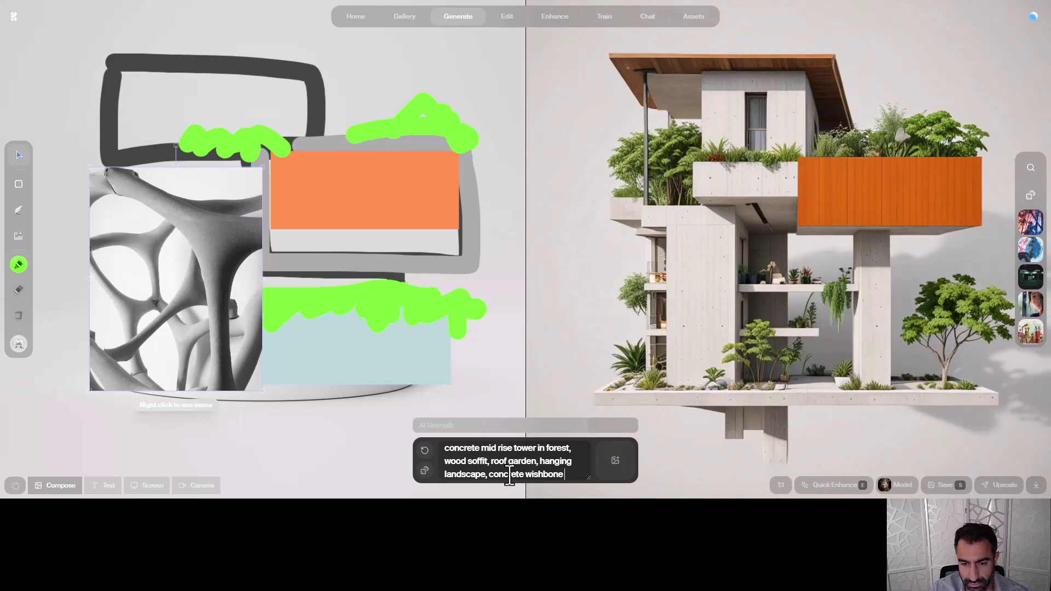
text( geometry, )
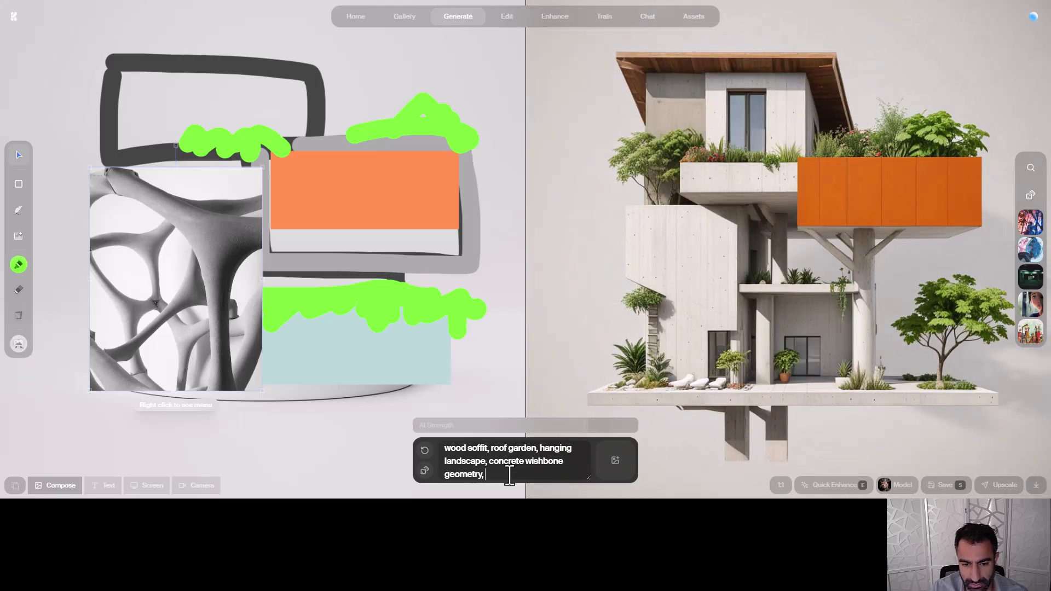
text(sculptural)
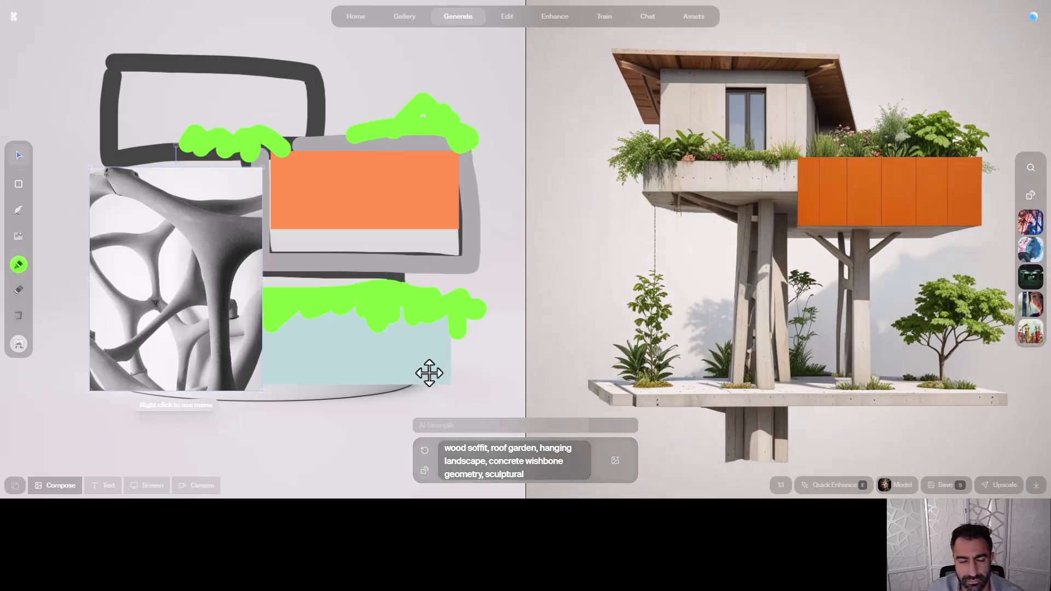
drag(202, 303, 205, 342)
Set AI Strength to 68 and resize the branching photo wider and taller.
drag(583, 425, 502, 425)
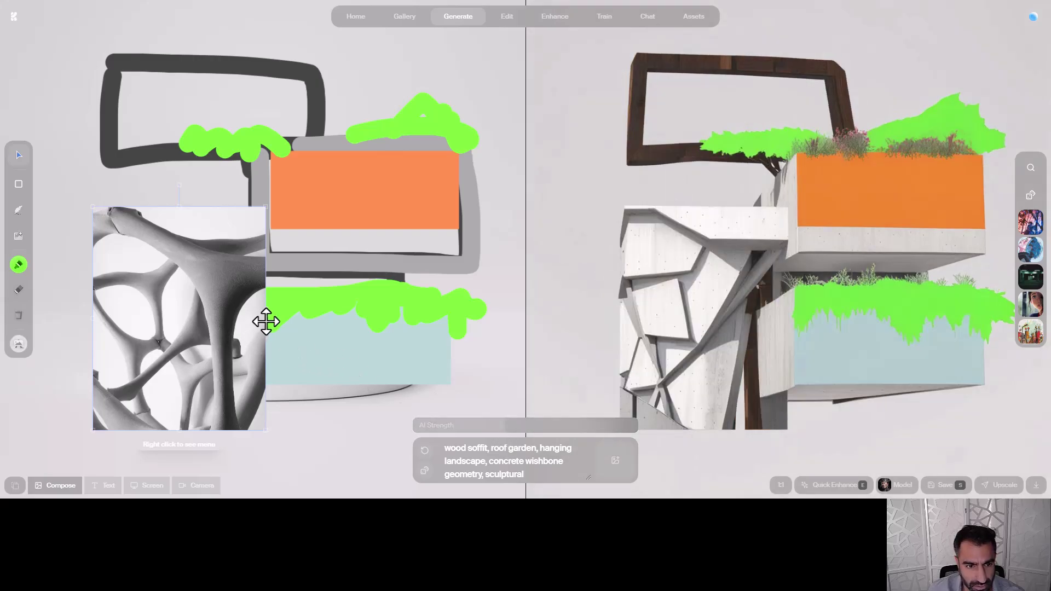
drag(266, 321, 459, 312)
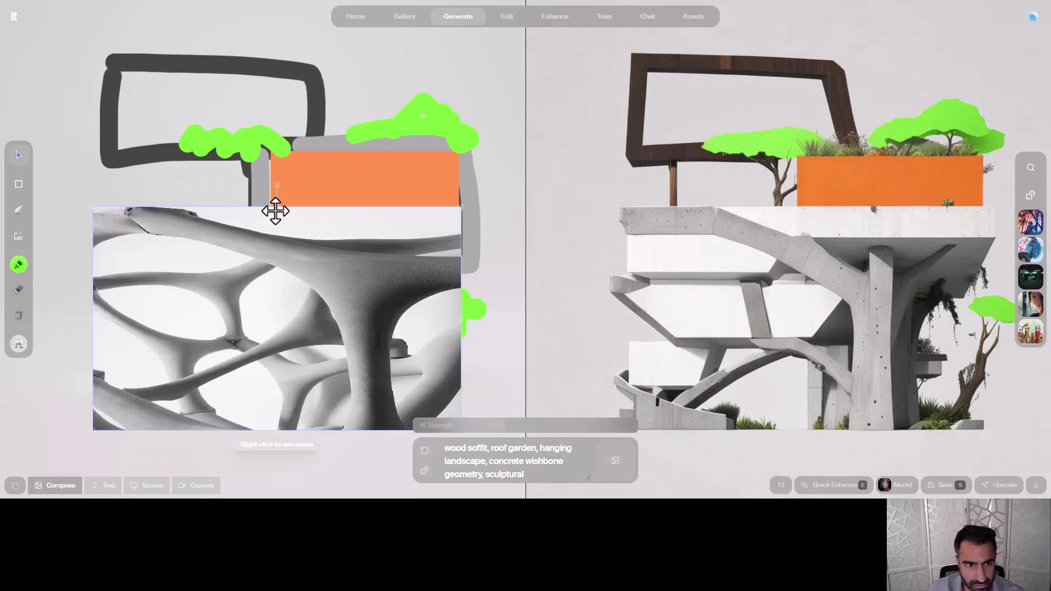
drag(276, 207, 277, 263)
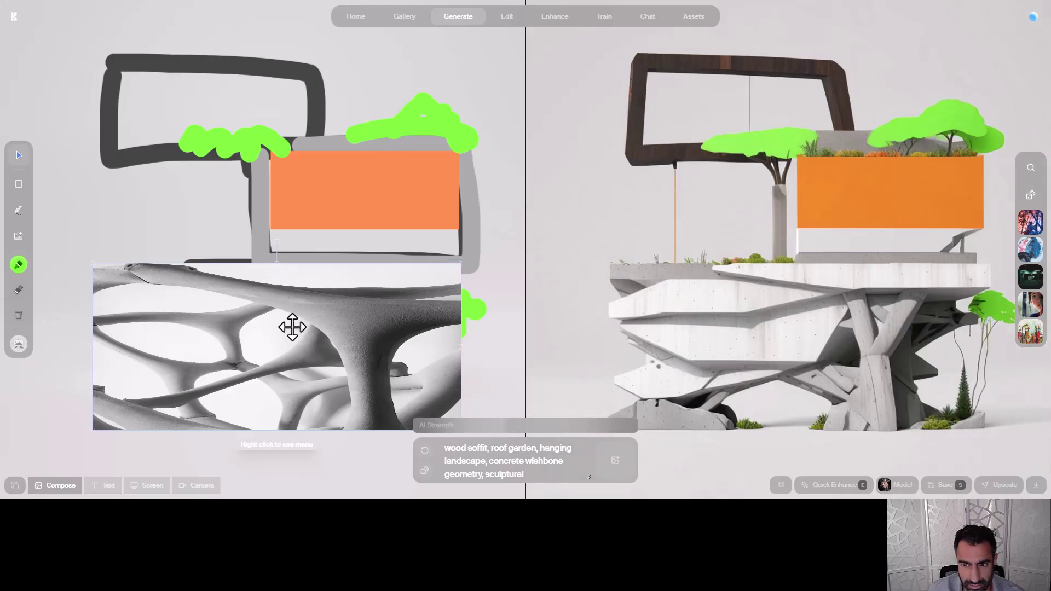
drag(295, 345, 304, 325)
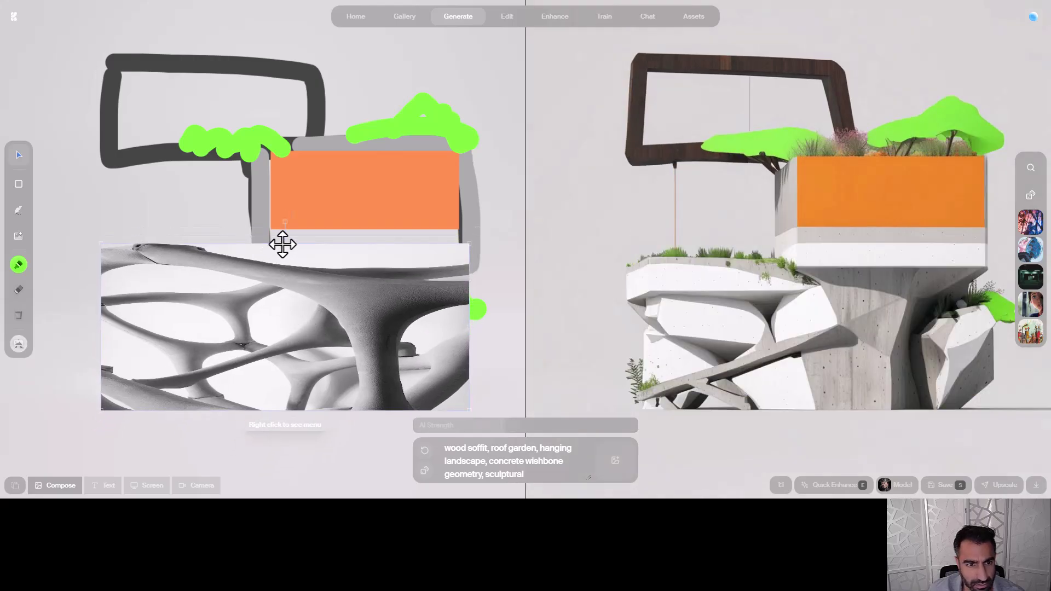
drag(286, 243, 277, 183)
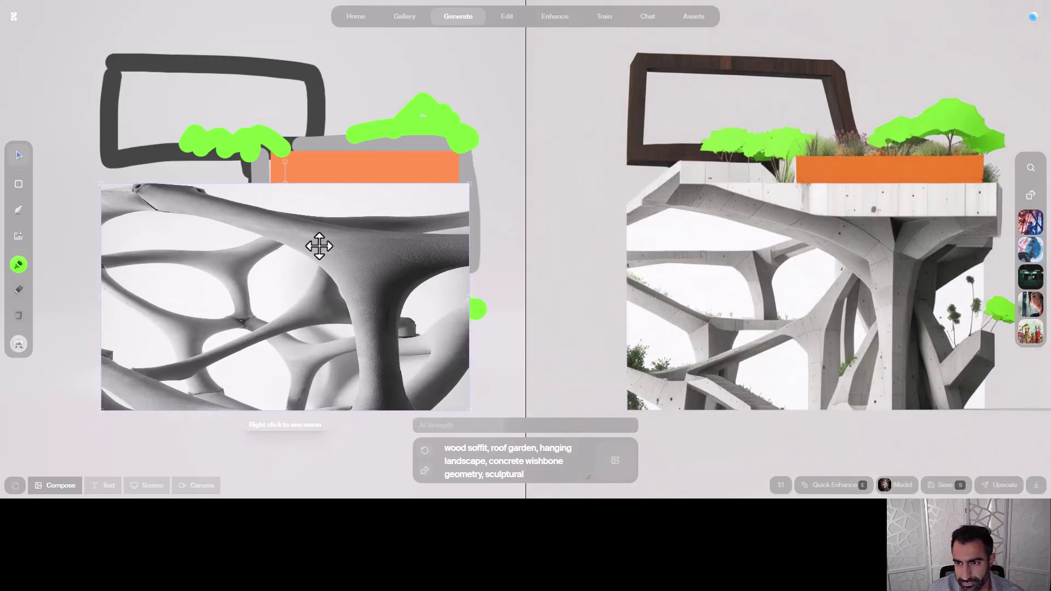
Bring the orange rectangle in front of the photo and move it down-left over it.
click(378, 169)
drag(389, 167, 384, 122)
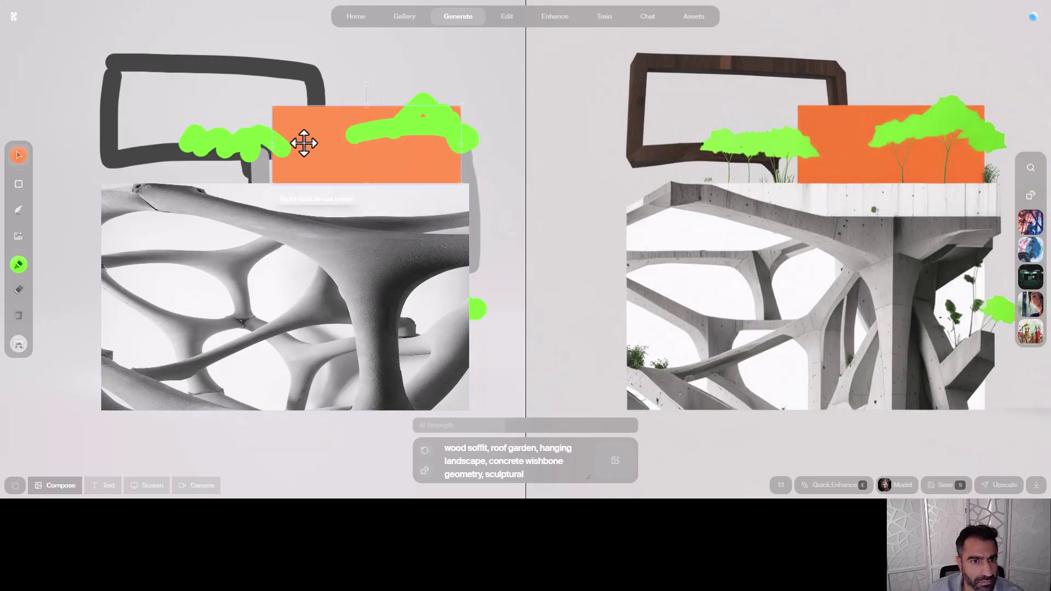
right_click(321, 139)
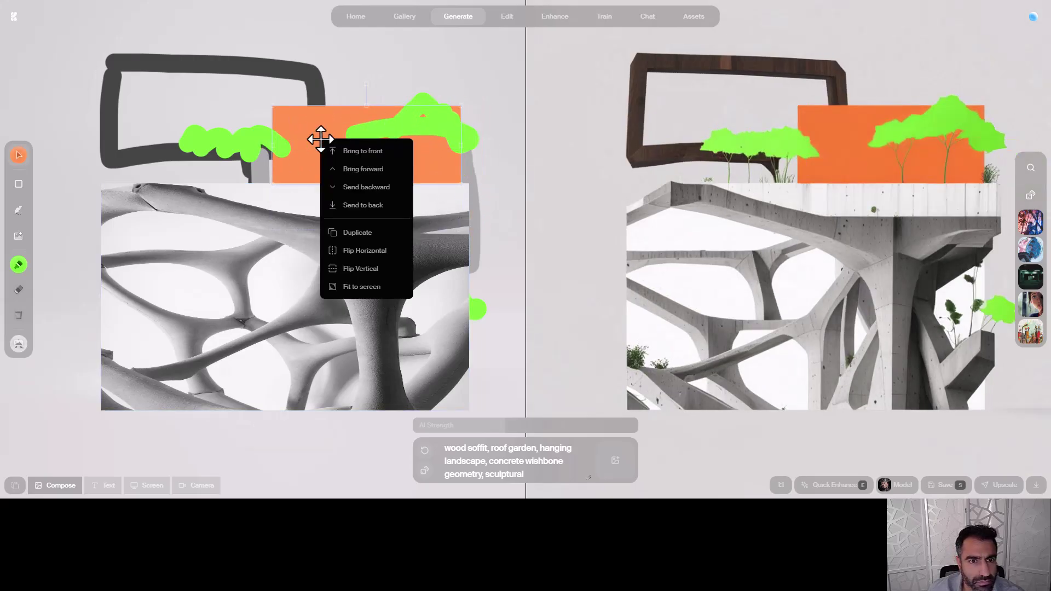
click(357, 155)
drag(321, 141, 322, 204)
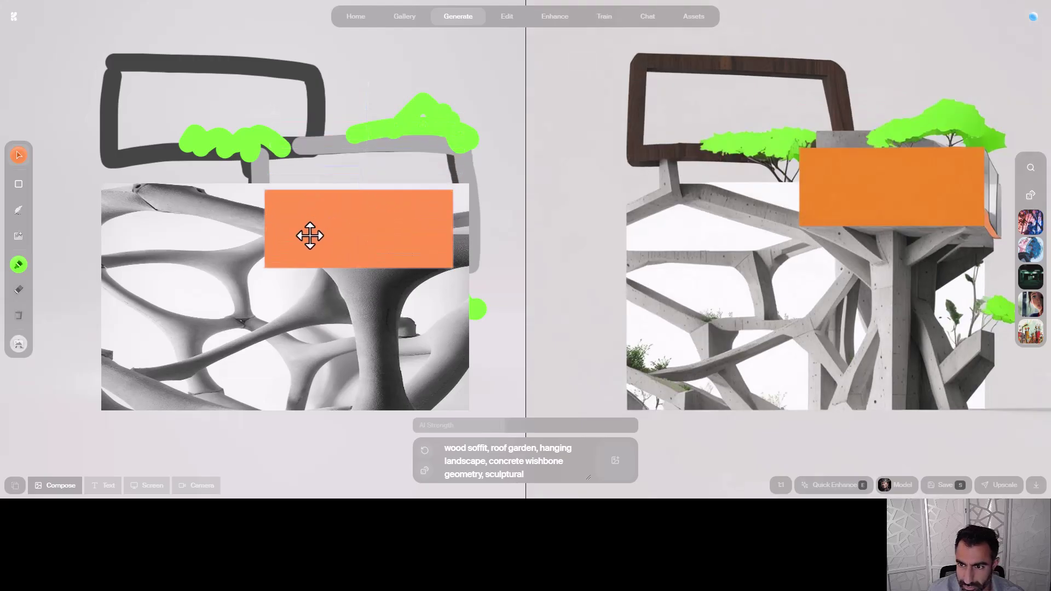
drag(308, 239, 268, 275)
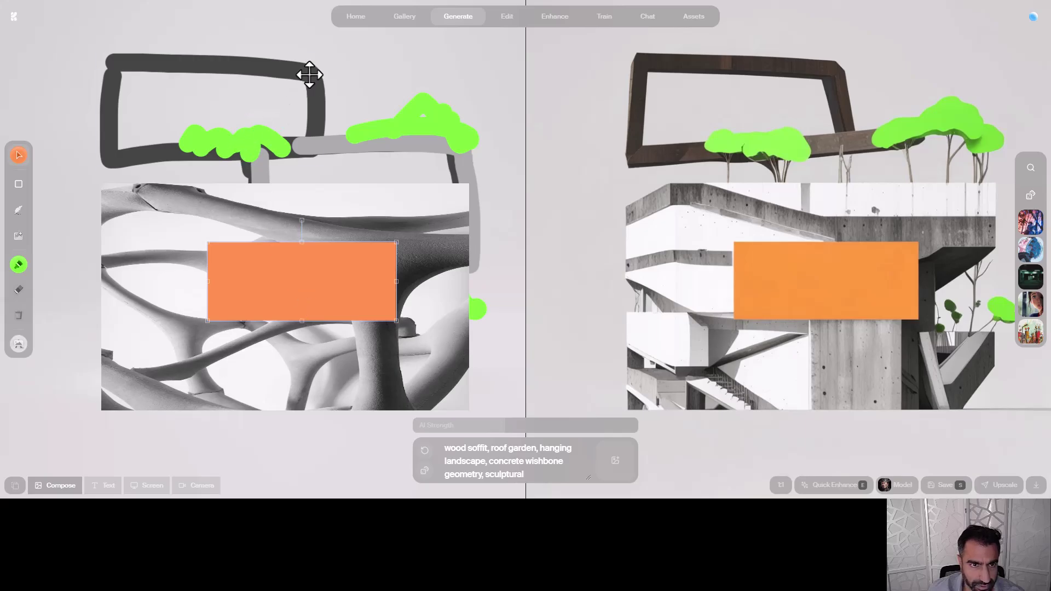
Bring the dark frame to the front over the photo, with the orange block shifted beside it.
drag(309, 75, 294, 148)
right_click(154, 145)
click(168, 159)
drag(159, 153, 139, 198)
drag(347, 299, 430, 286)
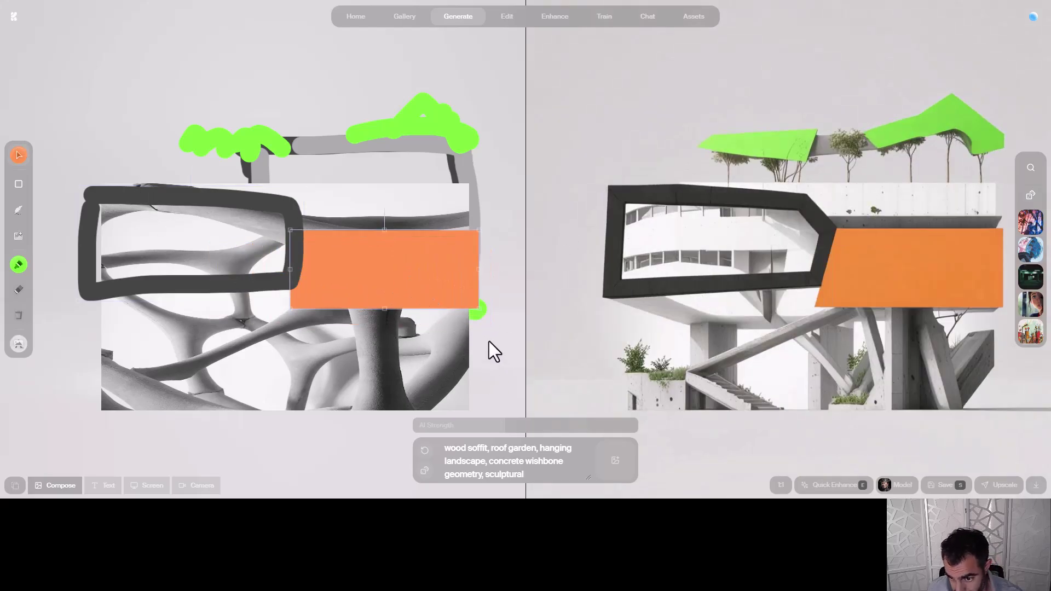
Delete the wishbone image, move the upper dark frame up-right, and set AI Strength to 74.
click(148, 350)
key(Delete)
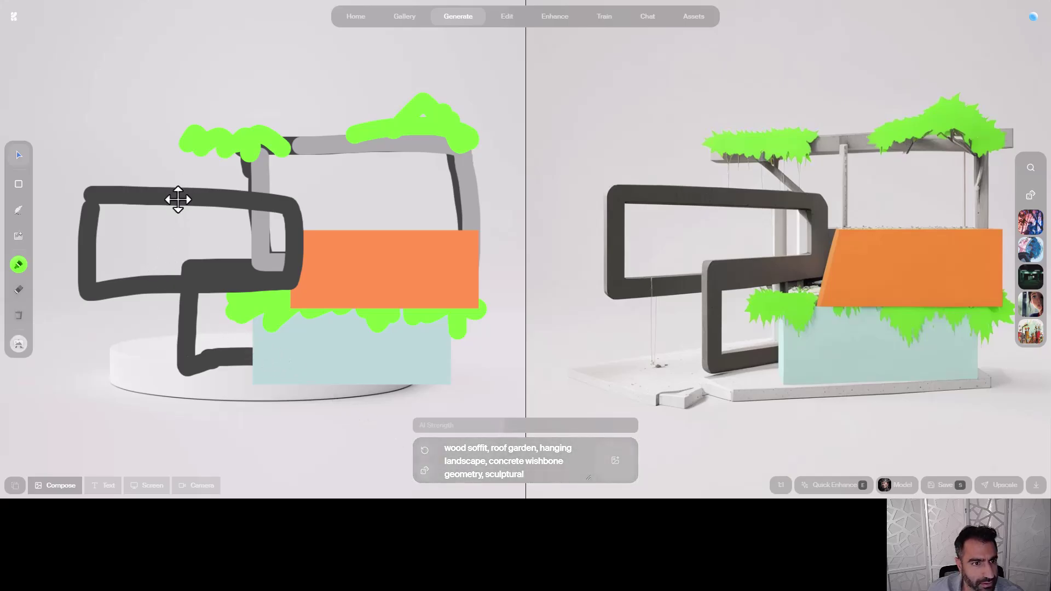
mouse_move(178, 200)
mouse_down()
mouse_move(183, 159)
mouse_move(206, 160)
mouse_up()
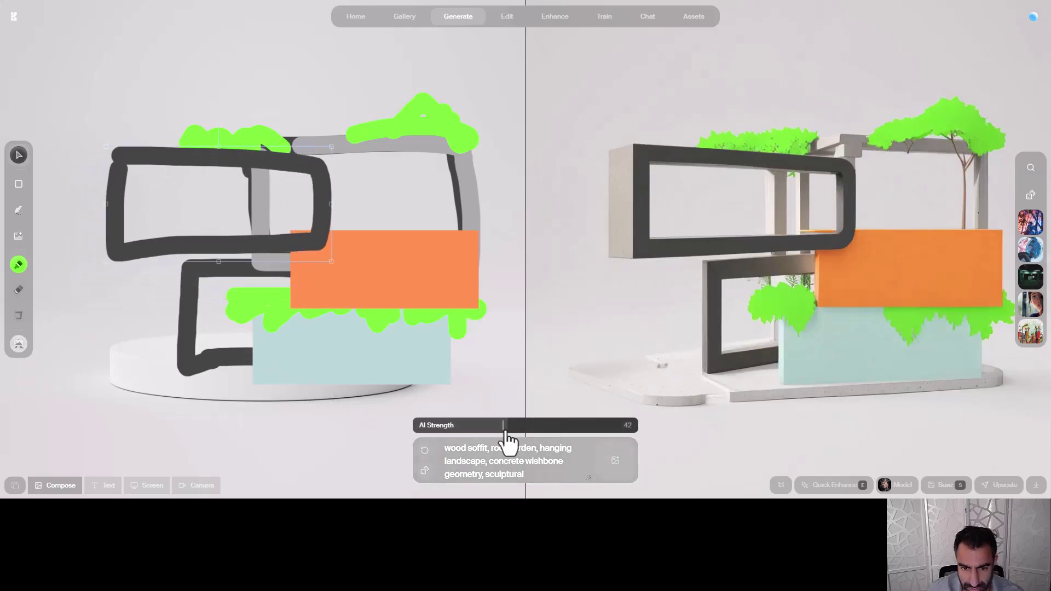
drag(507, 432, 580, 429)
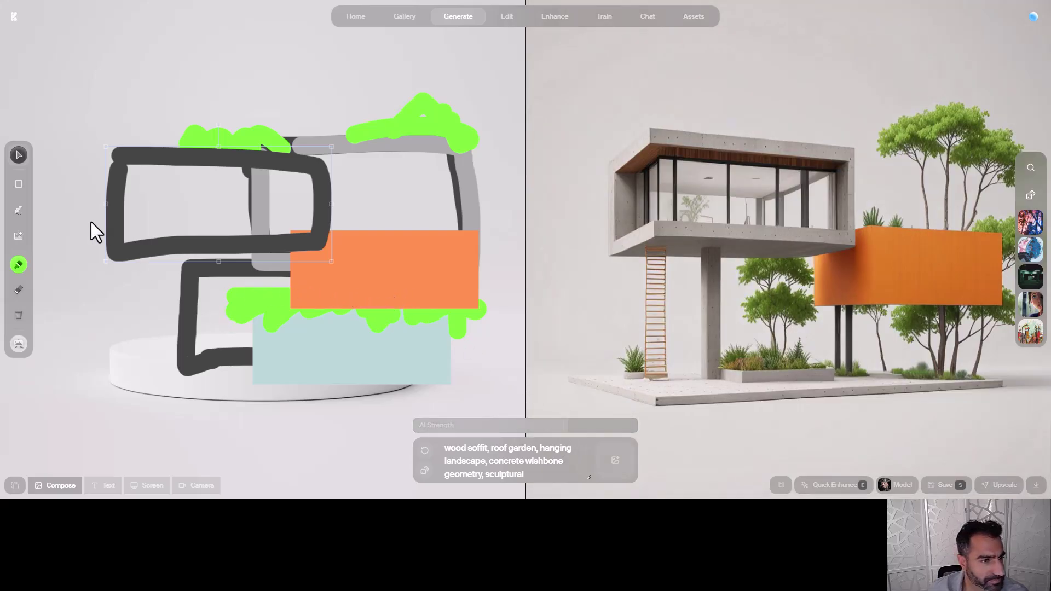
Paint dark grey strokes joining the upper frame to the lower stroke, then set AI Strength to 45.
click(23, 263)
drag(65, 232, 48, 233)
click(48, 180)
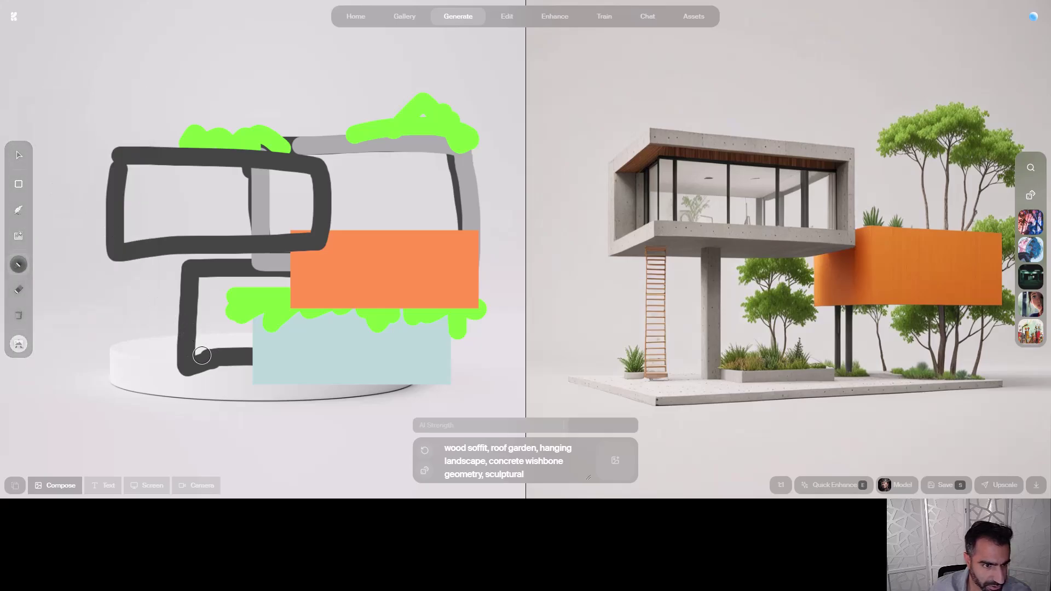
mouse_move(182, 369)
mouse_down()
mouse_move(185, 332)
mouse_move(166, 289)
mouse_move(115, 253)
mouse_up()
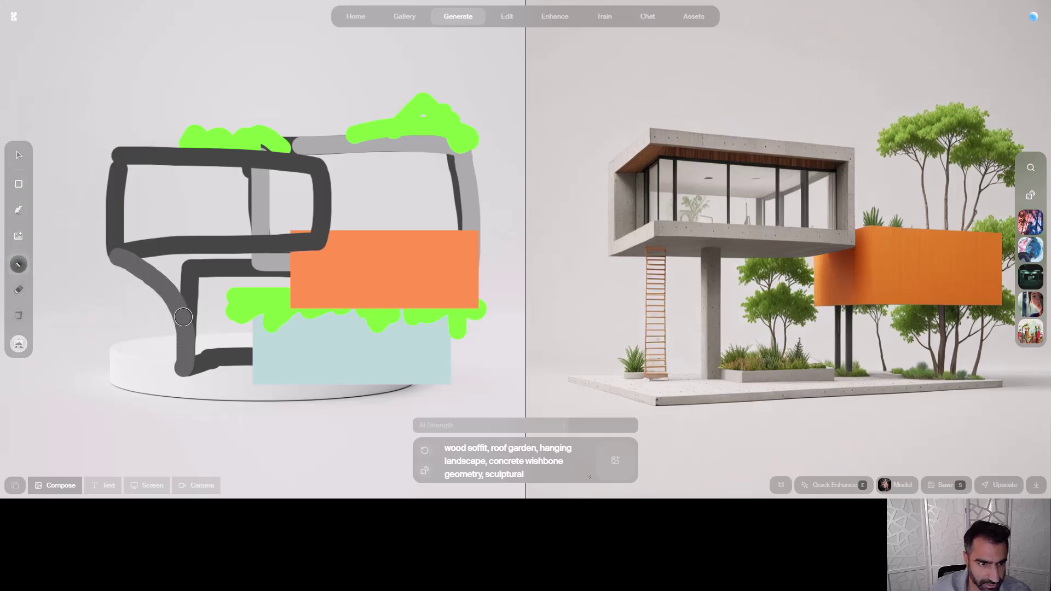
mouse_move(183, 316)
mouse_down()
mouse_move(148, 260)
mouse_move(184, 304)
mouse_move(183, 262)
mouse_up()
mouse_move(185, 329)
mouse_down()
mouse_move(215, 261)
mouse_move(251, 251)
mouse_move(118, 256)
mouse_move(192, 271)
mouse_up()
mouse_move(527, 421)
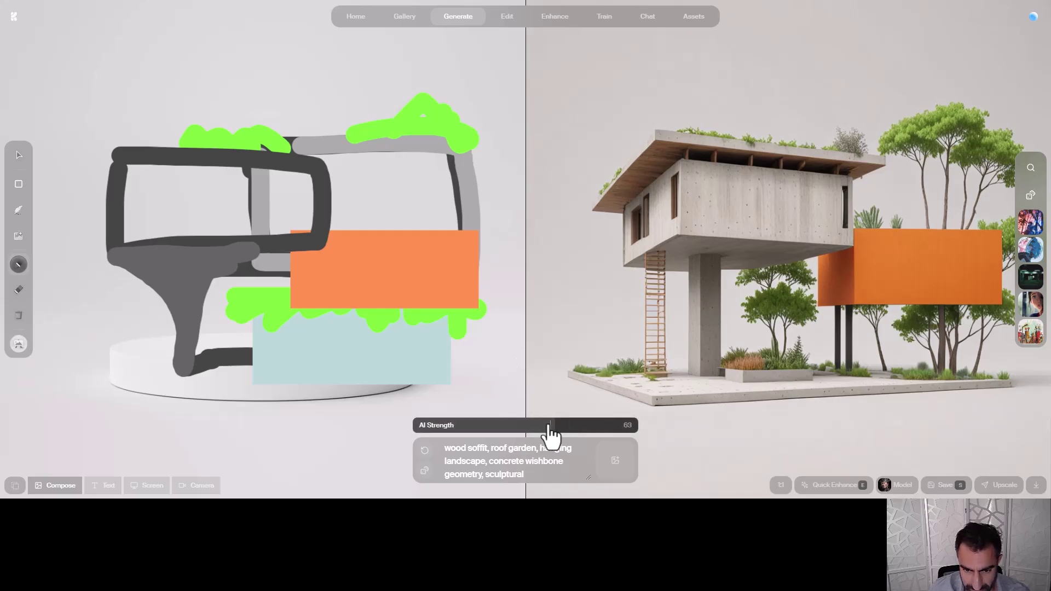
click(510, 426)
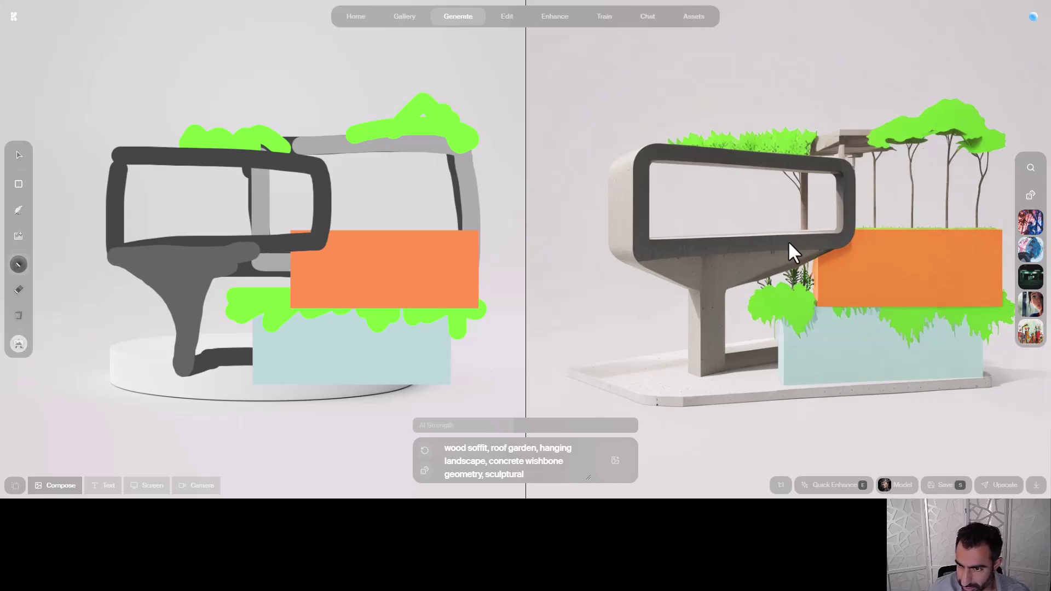
Try the sunset space photo, then set the dark forest photo as the canvas background.
click(19, 344)
scroll(110, 368, up, 6)
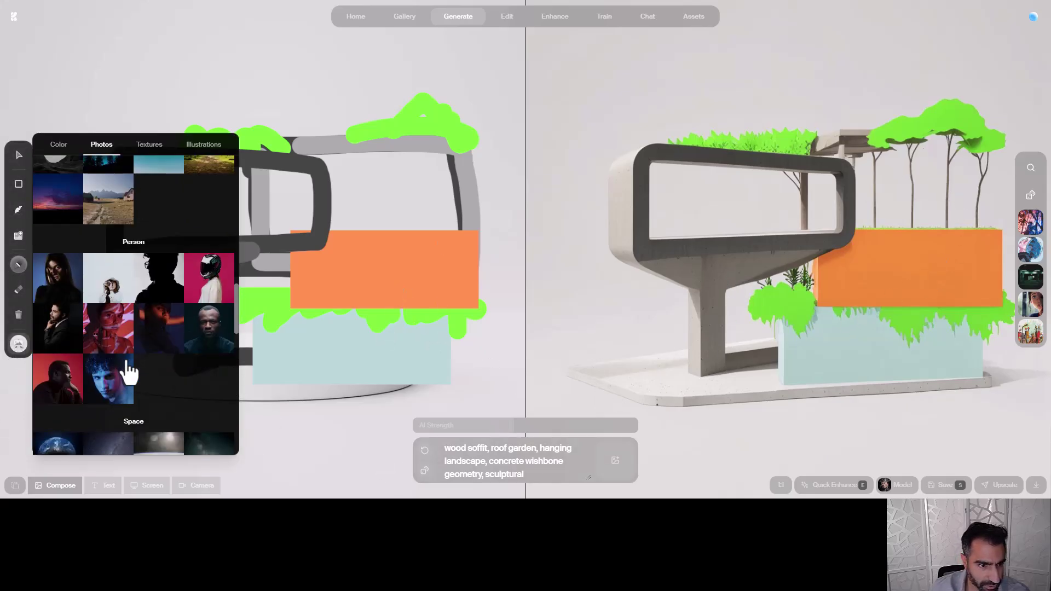
scroll(120, 368, down, 2)
click(66, 383)
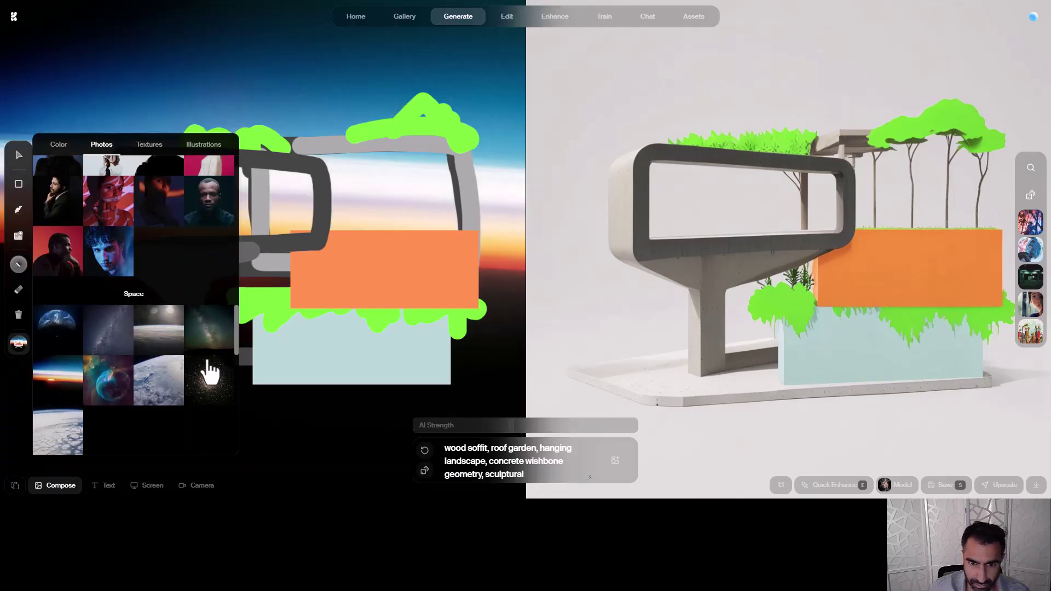
scroll(99, 293, up, 5)
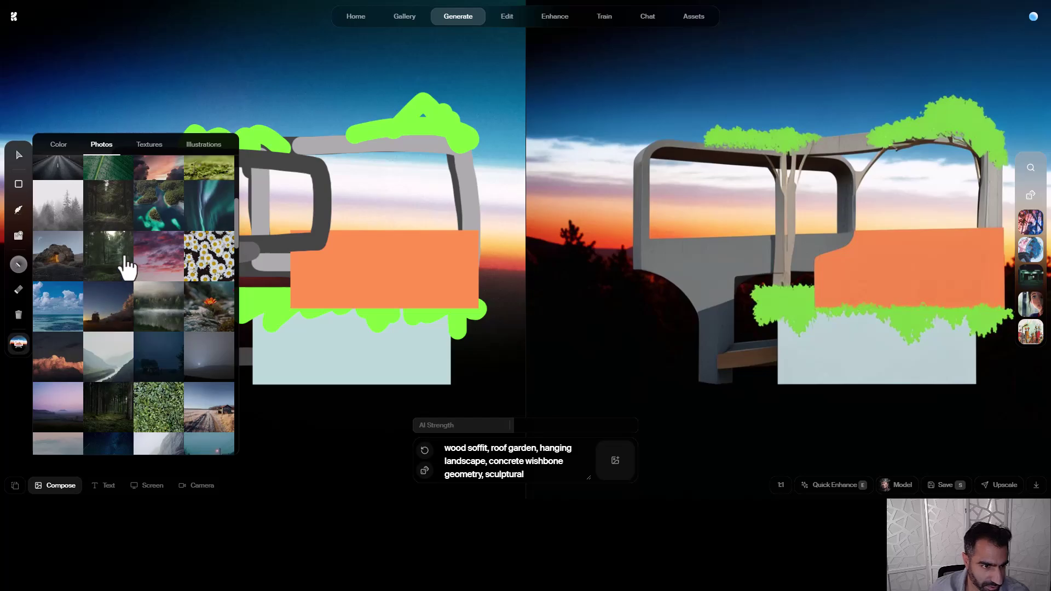
click(118, 257)
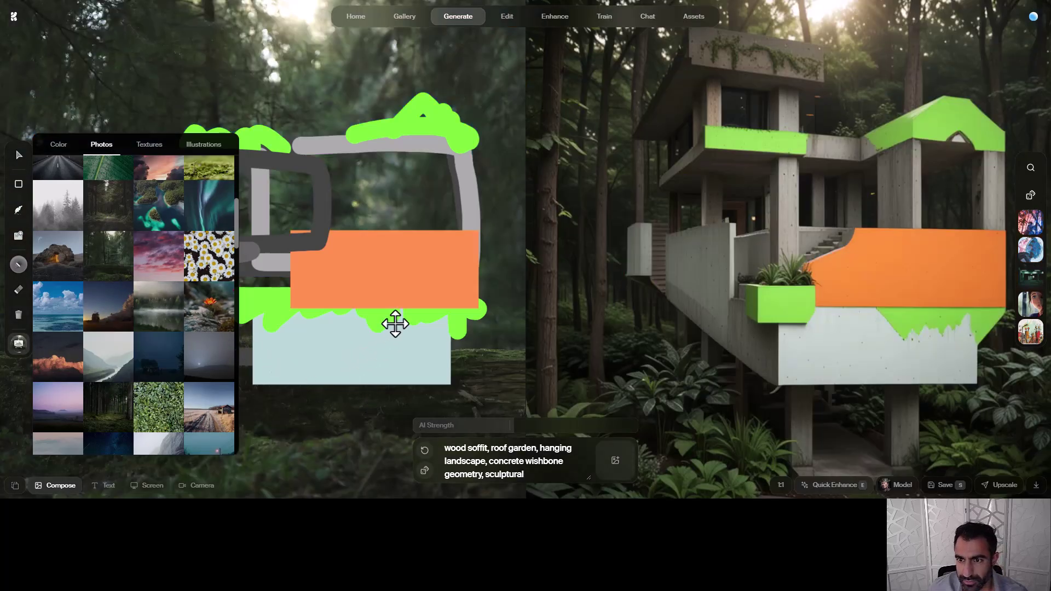
click(288, 429)
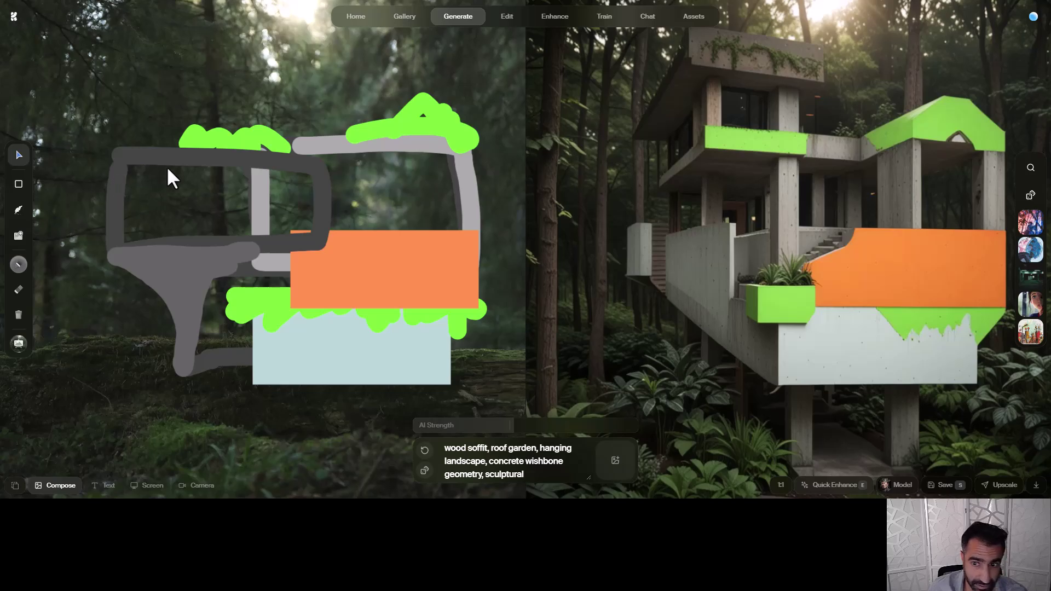
Draw a pale cyan rectangle inside the upper dark frame and nudge it into place.
click(18, 183)
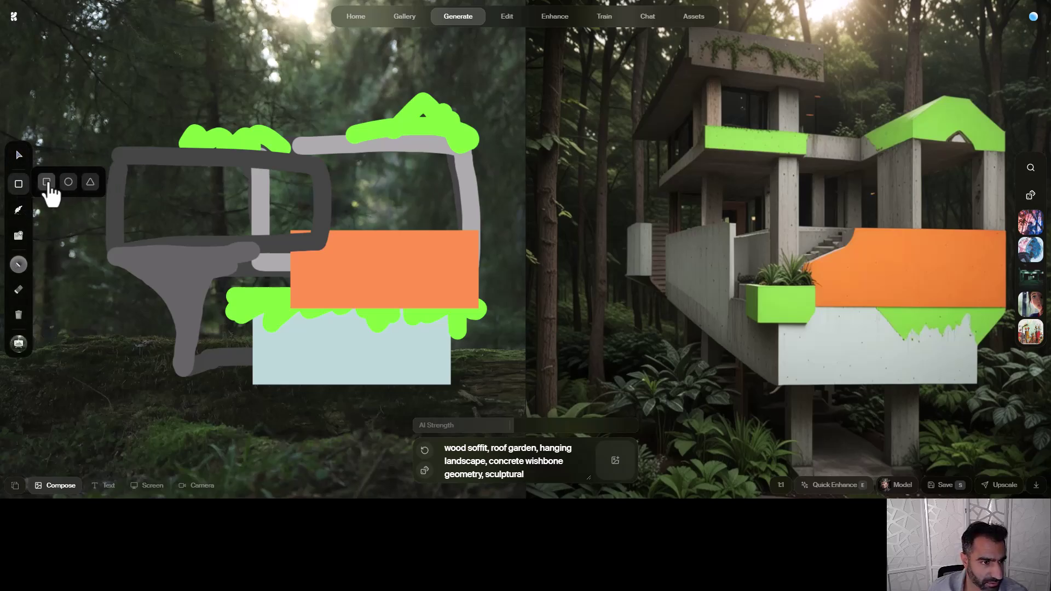
drag(128, 163, 309, 241)
click(19, 155)
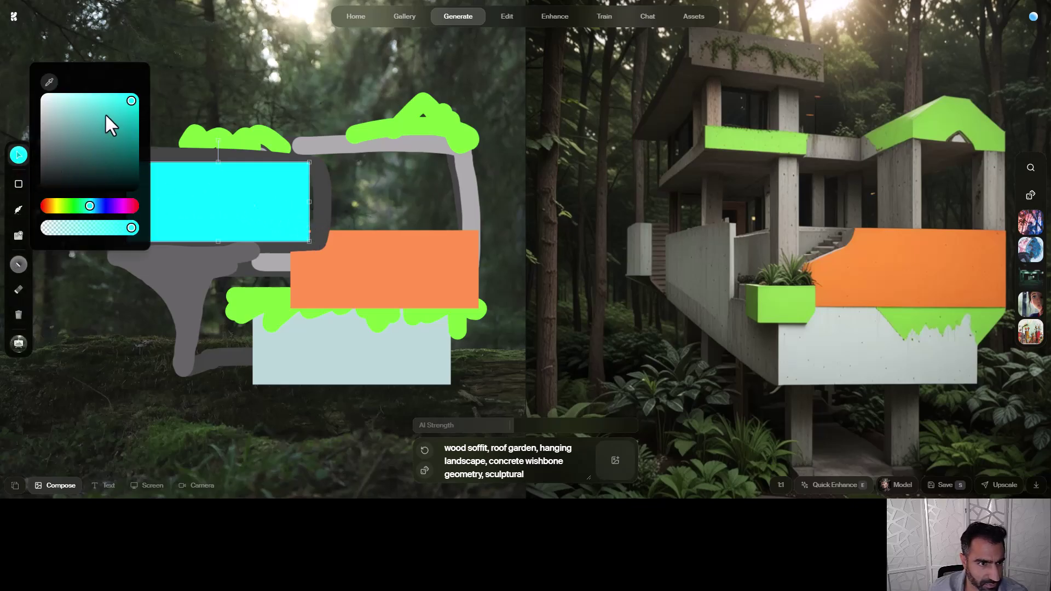
click(81, 100)
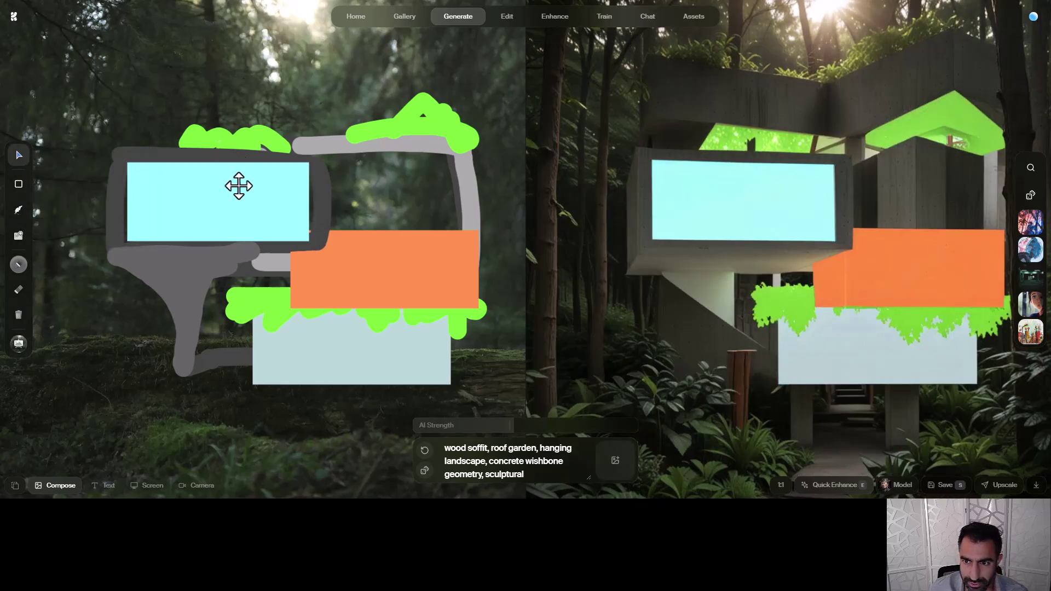
drag(234, 221, 219, 204)
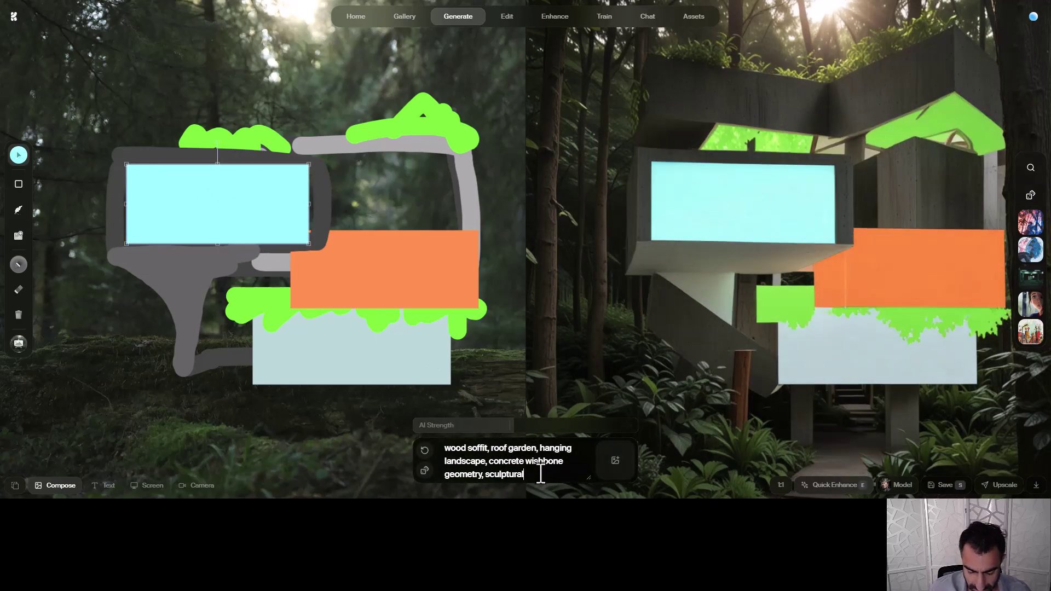
Append 'reflective glass' to the prompt and set AI Strength to 62.
text(eflec)
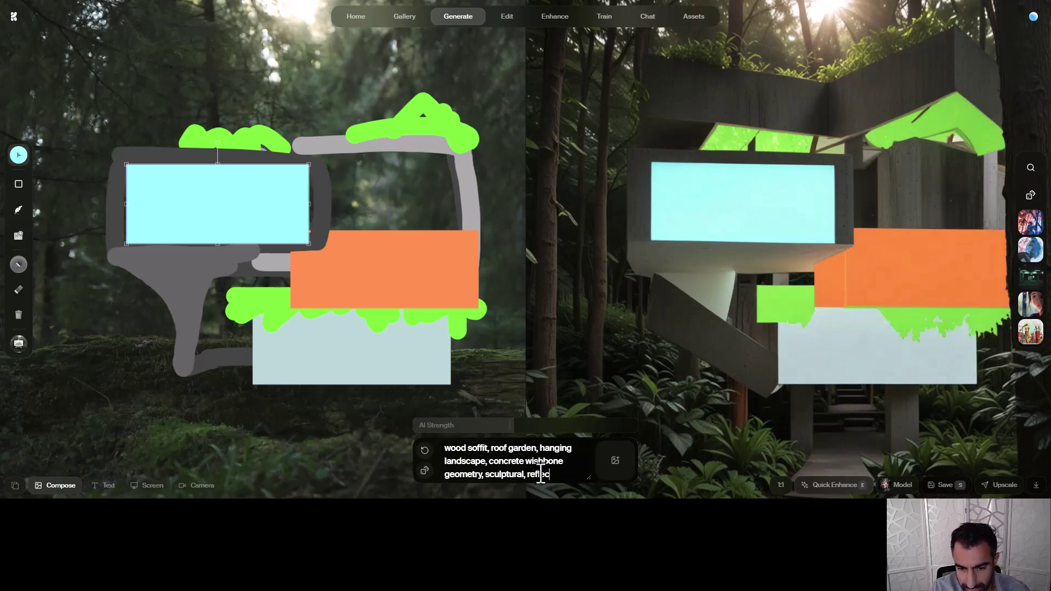
text(tive glass)
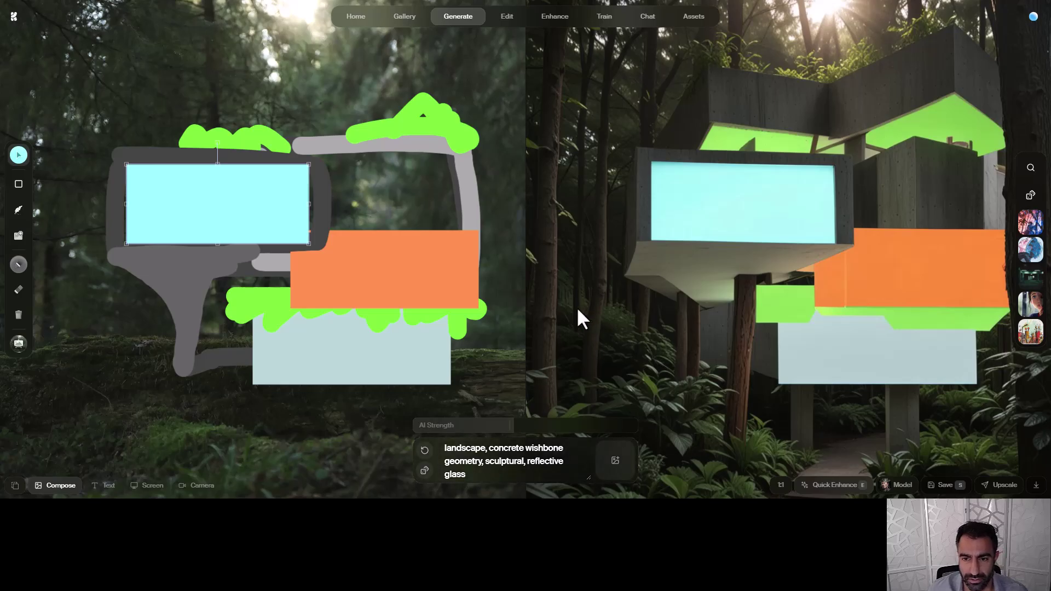
mouse_move(518, 428)
mouse_move(516, 426)
mouse_down()
mouse_move(530, 410)
mouse_move(537, 430)
mouse_move(563, 432)
mouse_up()
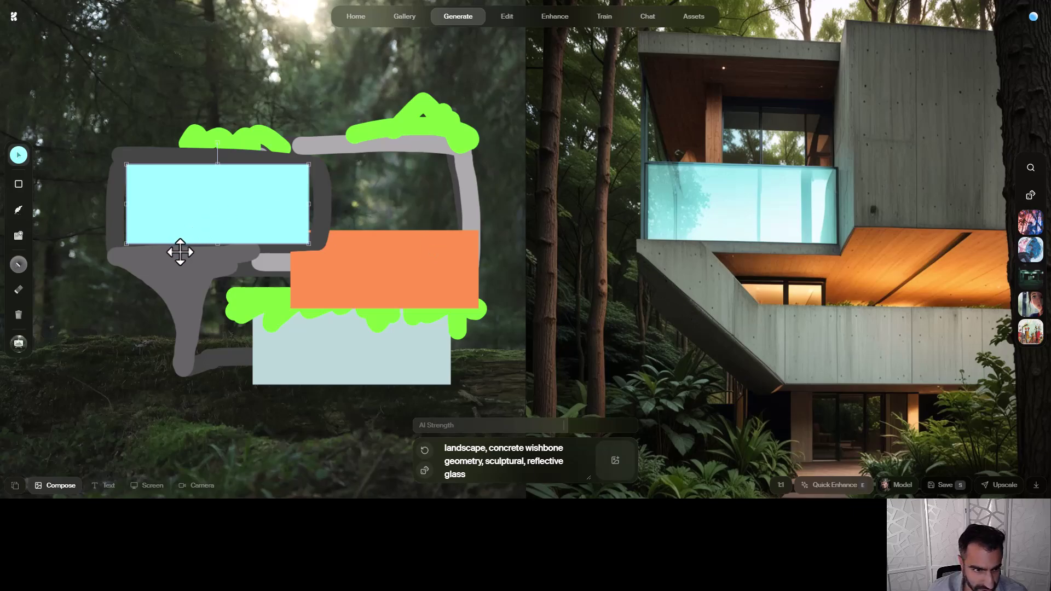
Paint a dark grey diagonal stroke and two light-orange patches, lower left and near the top.
click(18, 265)
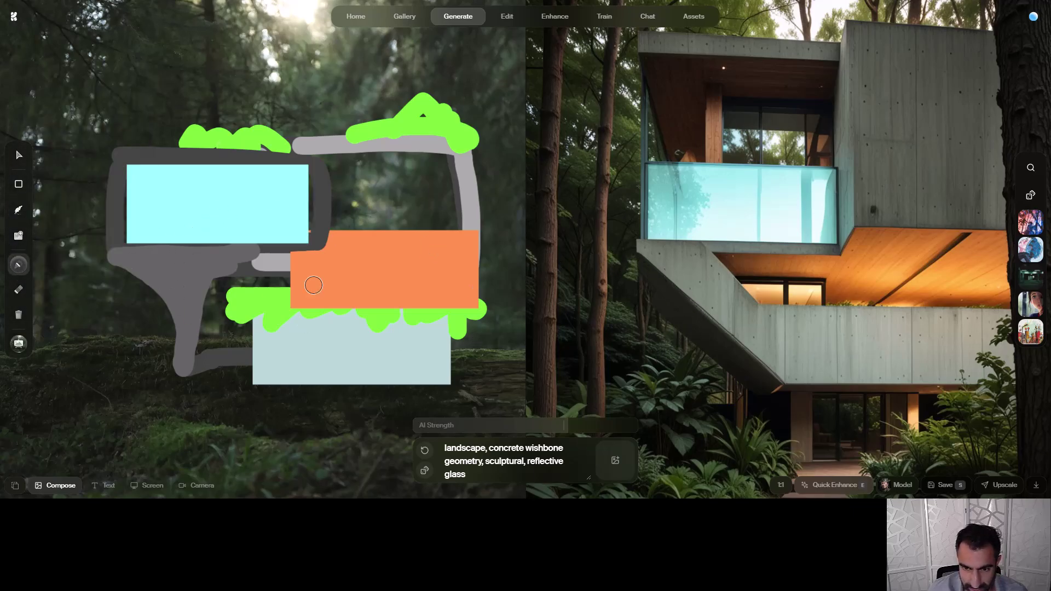
mouse_move(117, 257)
mouse_down()
mouse_move(263, 394)
mouse_move(116, 252)
mouse_move(222, 339)
mouse_up()
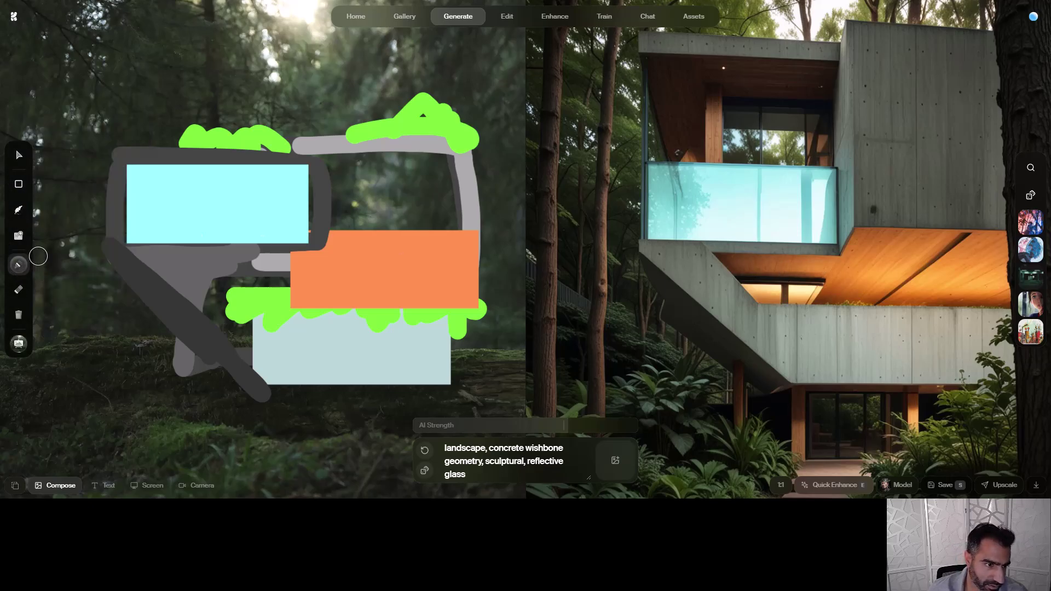
mouse_move(22, 264)
click(55, 233)
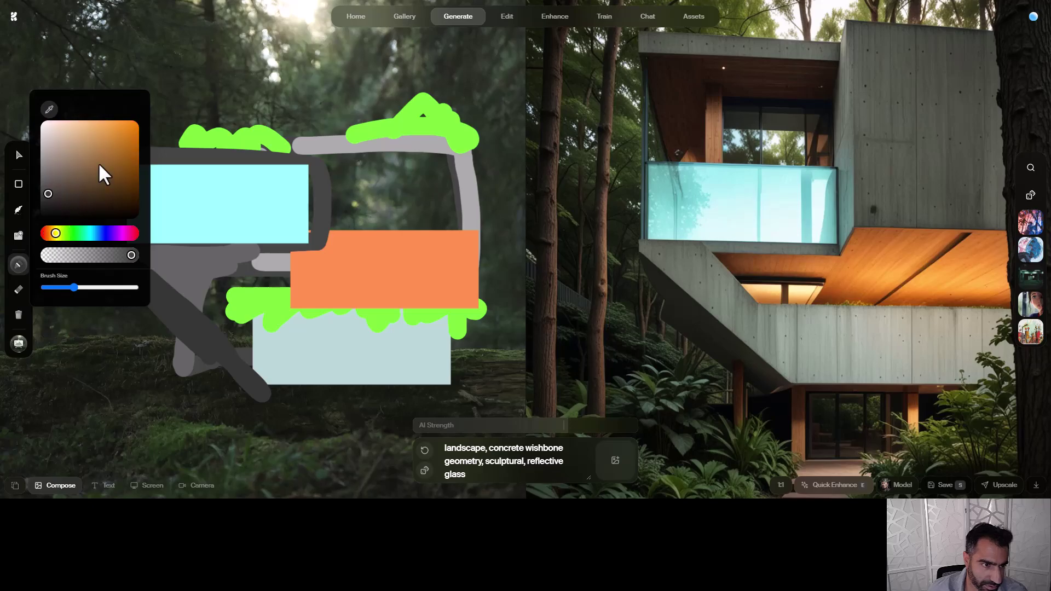
click(104, 128)
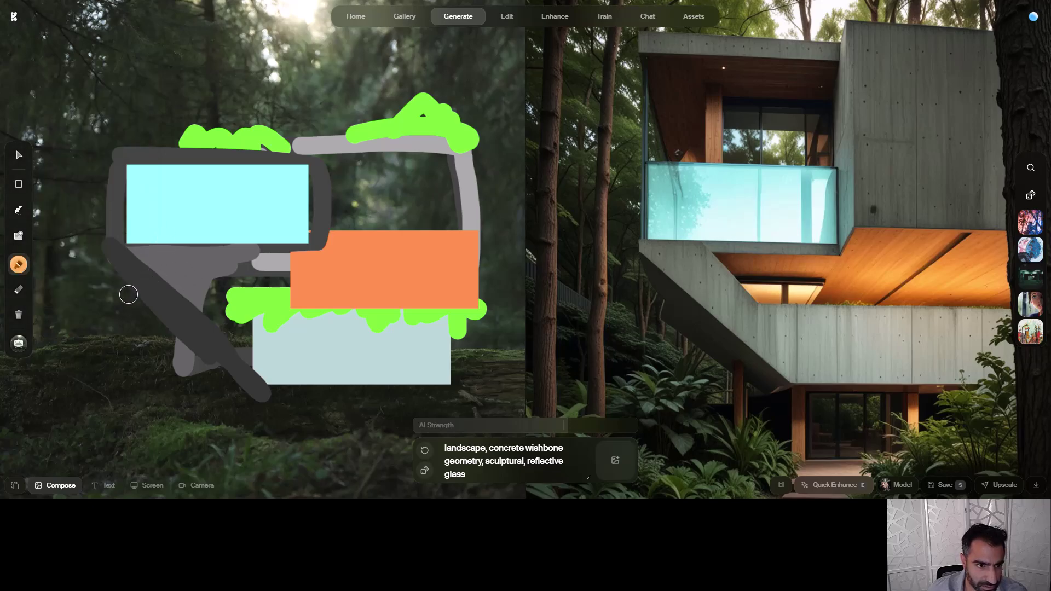
mouse_move(117, 293)
mouse_down()
mouse_move(134, 339)
mouse_move(194, 341)
mouse_move(193, 294)
mouse_move(124, 293)
mouse_move(124, 314)
mouse_move(155, 308)
mouse_move(147, 300)
mouse_move(179, 302)
mouse_move(182, 326)
mouse_move(128, 323)
mouse_up()
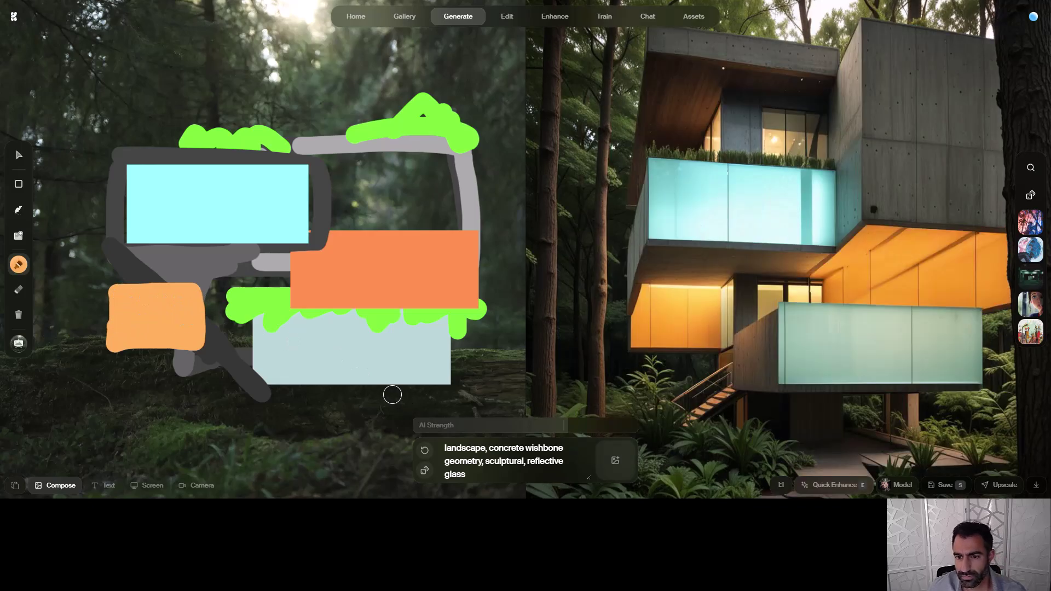
mouse_move(259, 86)
mouse_down()
mouse_move(261, 101)
mouse_move(347, 167)
mouse_move(386, 104)
mouse_move(303, 86)
mouse_move(262, 94)
mouse_move(260, 164)
mouse_move(315, 181)
mouse_move(382, 180)
mouse_move(378, 121)
mouse_move(334, 98)
mouse_move(271, 106)
mouse_move(357, 117)
mouse_move(306, 127)
mouse_move(312, 148)
mouse_move(274, 146)
mouse_move(377, 155)
mouse_up()
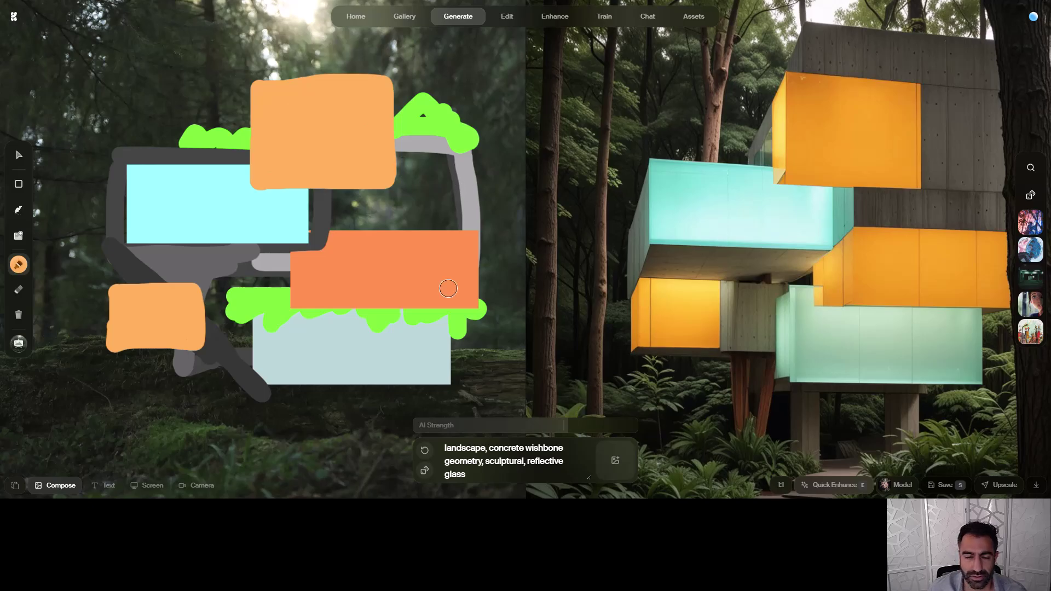
Raise AI Strength stepwise through 74 and 79 to 82.
click(576, 424)
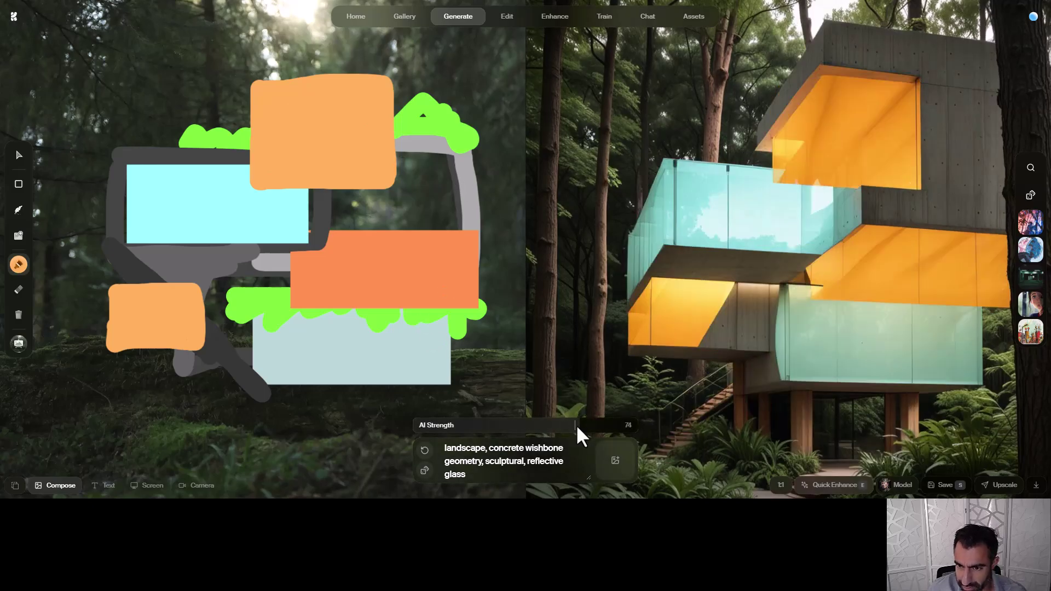
drag(577, 426, 586, 426)
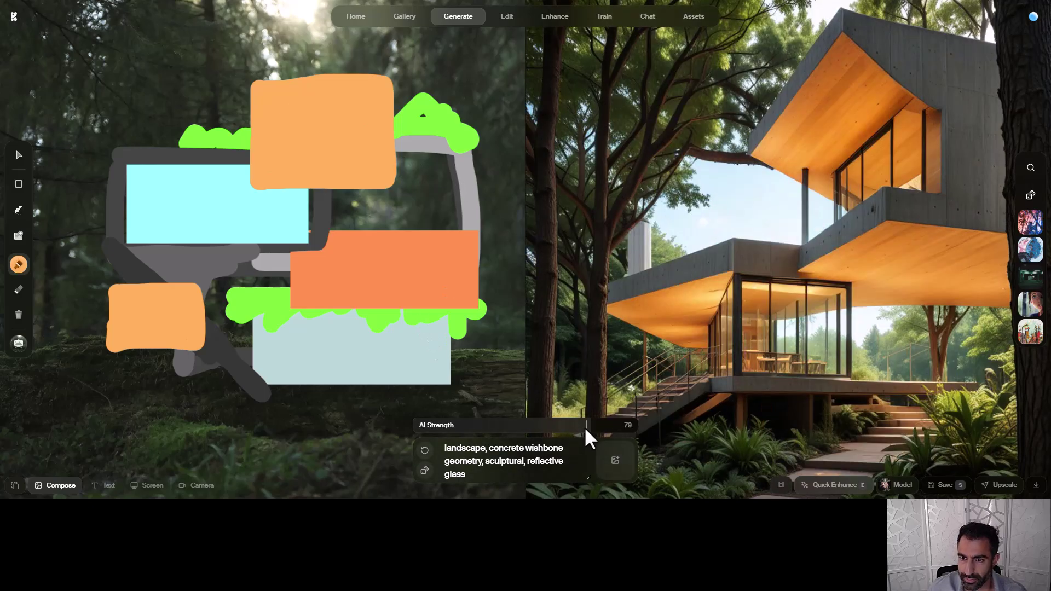
click(593, 426)
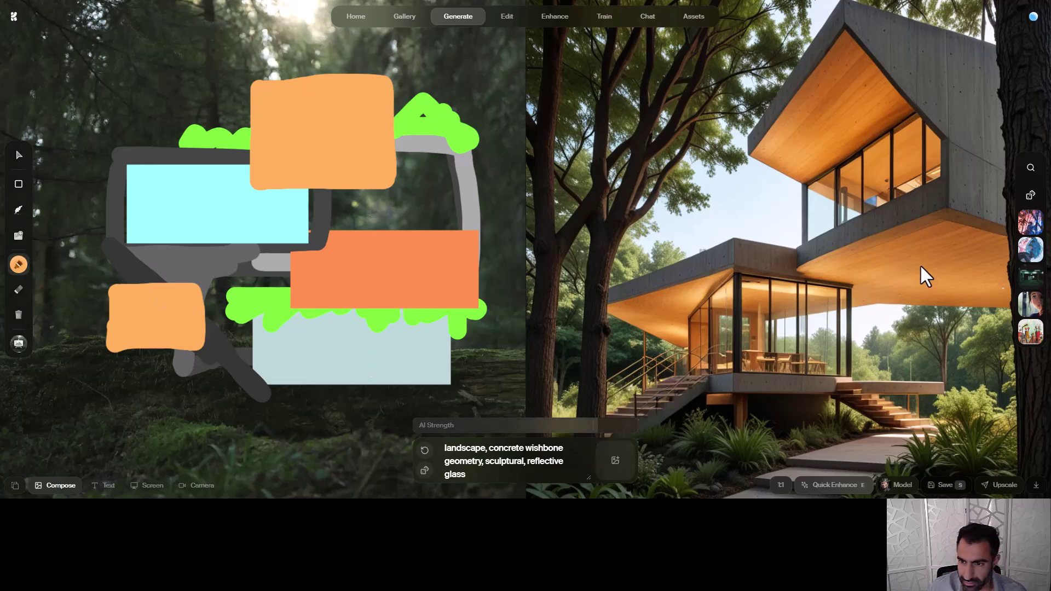
Paint dark wishbone support strokes under the orange block and add 'columns' after 'wishbone' in the prompt.
click(18, 264)
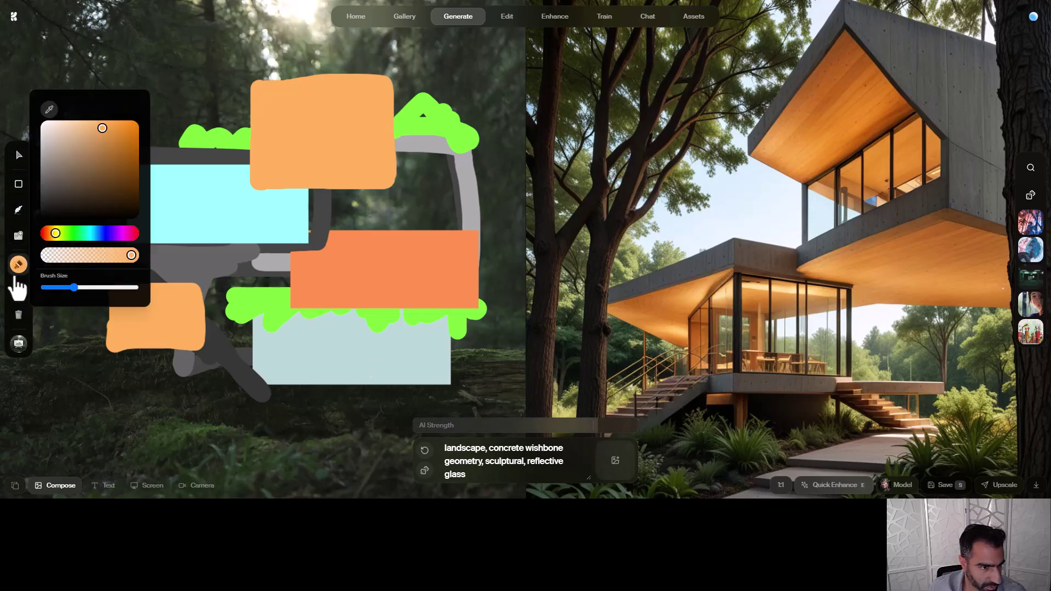
click(18, 264)
click(18, 264)
click(47, 187)
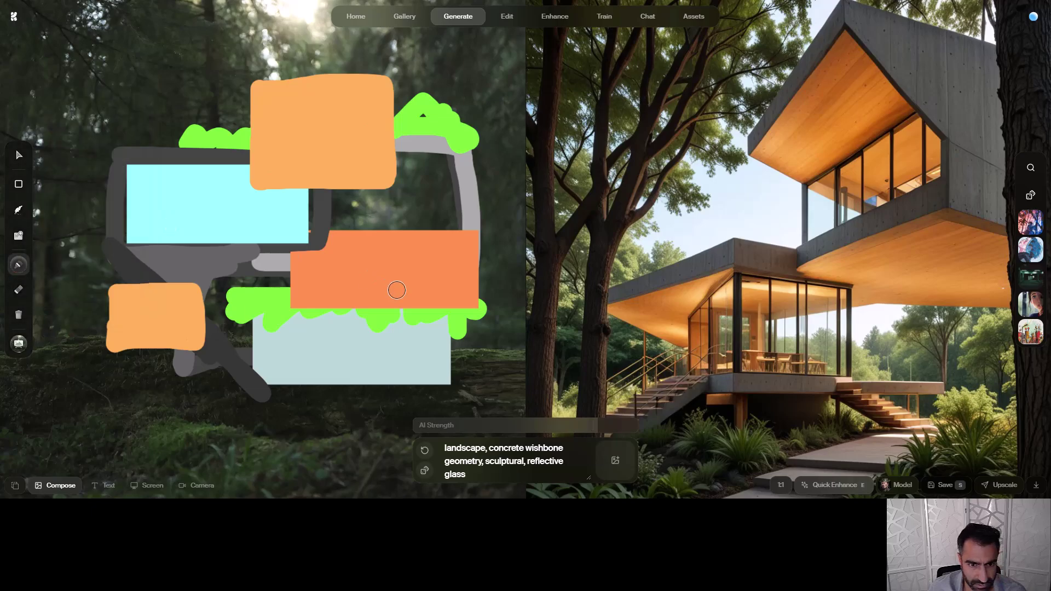
mouse_move(362, 312)
mouse_down()
mouse_move(474, 315)
mouse_move(394, 376)
mouse_move(379, 401)
mouse_up()
drag(328, 311, 345, 406)
drag(359, 313, 286, 311)
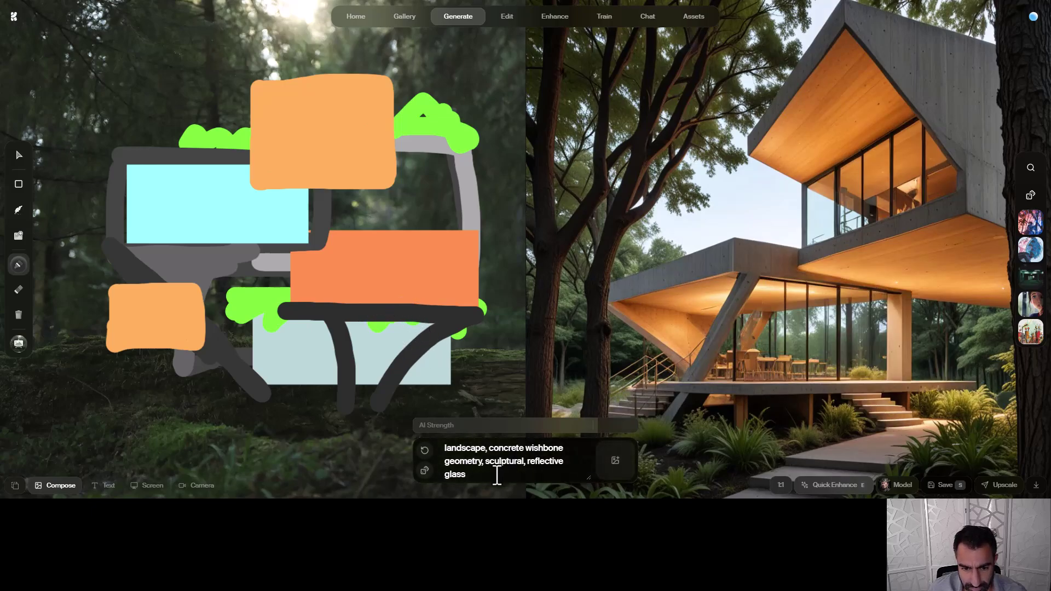
scroll(494, 468, up, 2)
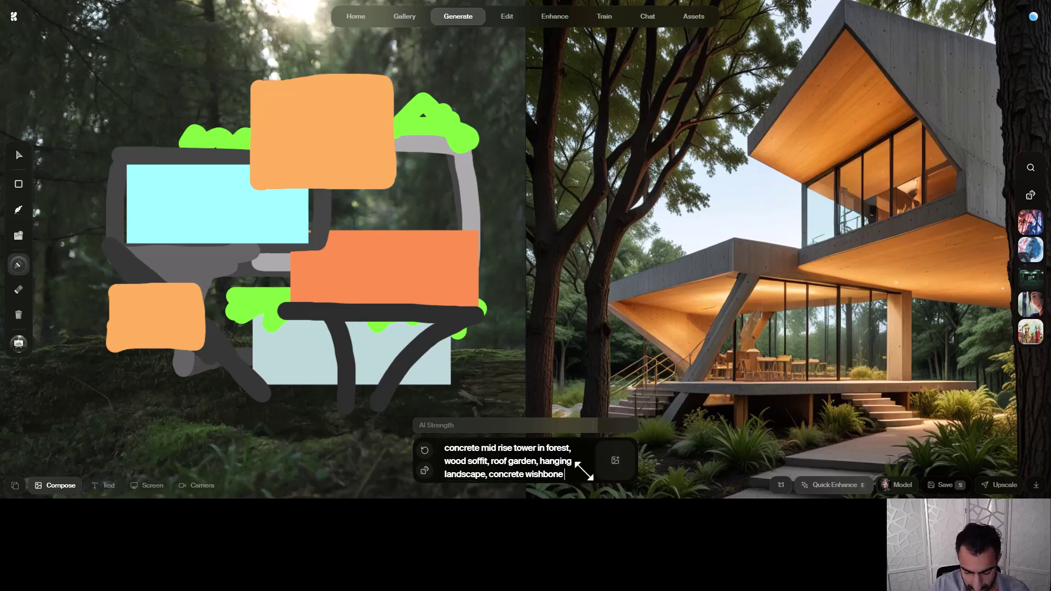
text(columns, geometry, sculptural,)
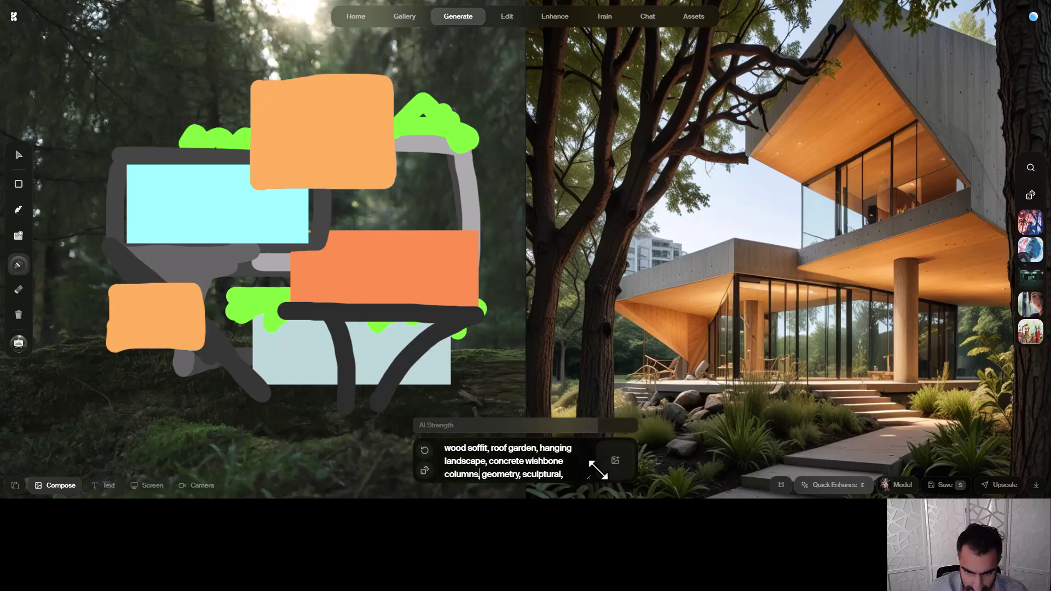
Set AI Strength to 83, paint a dark vertical line through the orange block and a top diagonal.
click(600, 427)
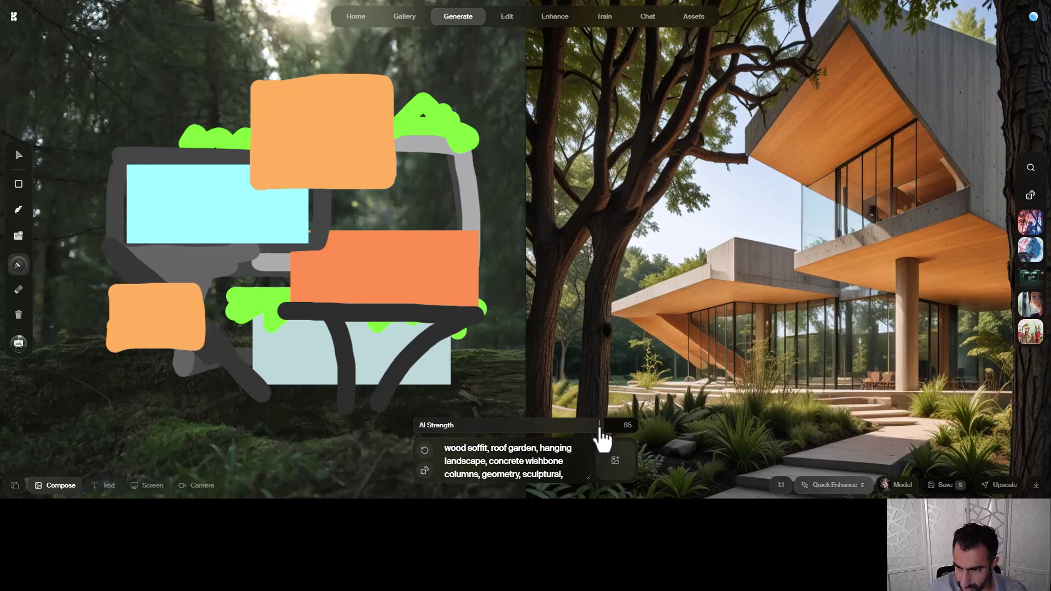
drag(602, 430, 598, 430)
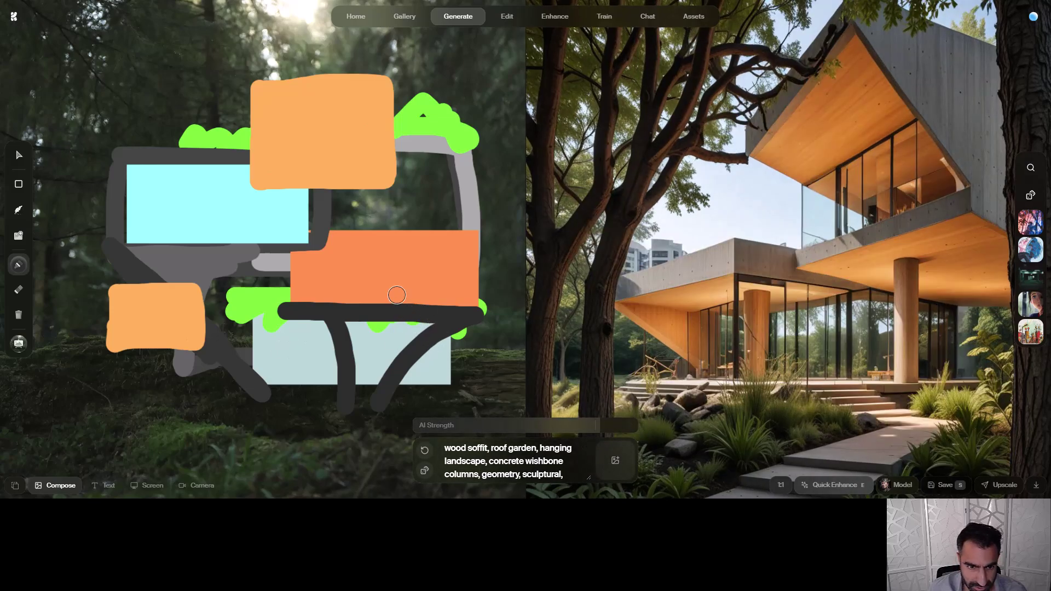
drag(369, 185, 349, 406)
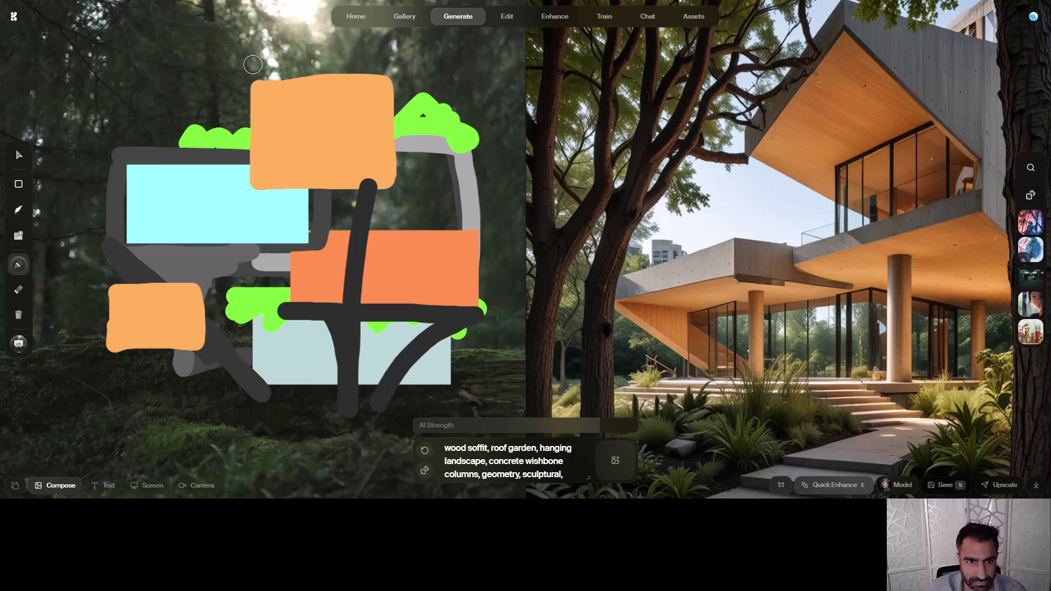
mouse_move(253, 64)
mouse_down()
mouse_move(143, 148)
mouse_move(265, 59)
mouse_move(123, 147)
mouse_up()
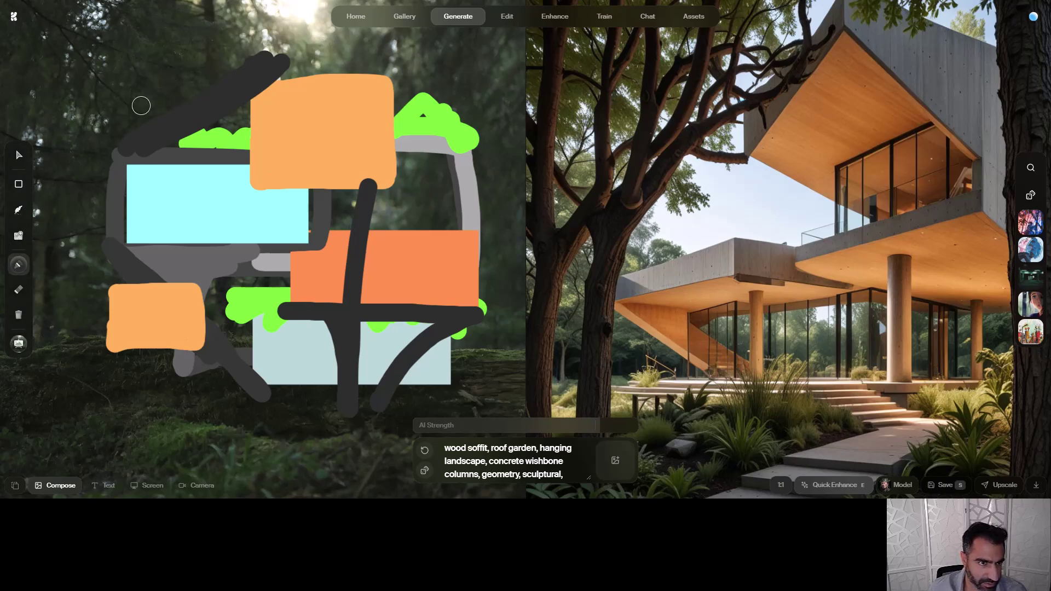
Delete the stray dark diagonal stroke and paint two grey bands arching over the sketch top.
click(18, 155)
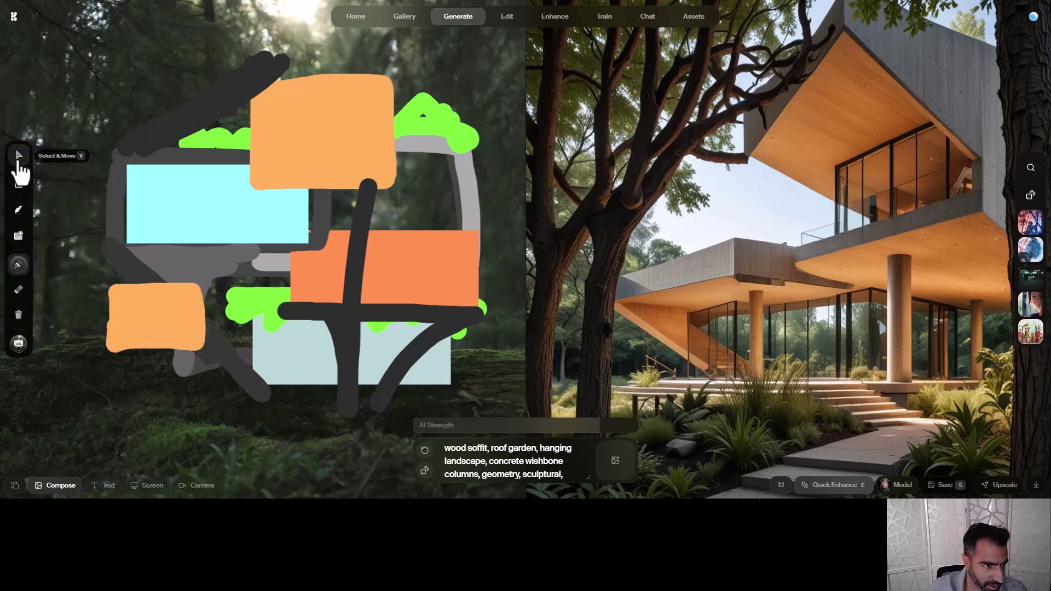
click(176, 111)
key(Delete)
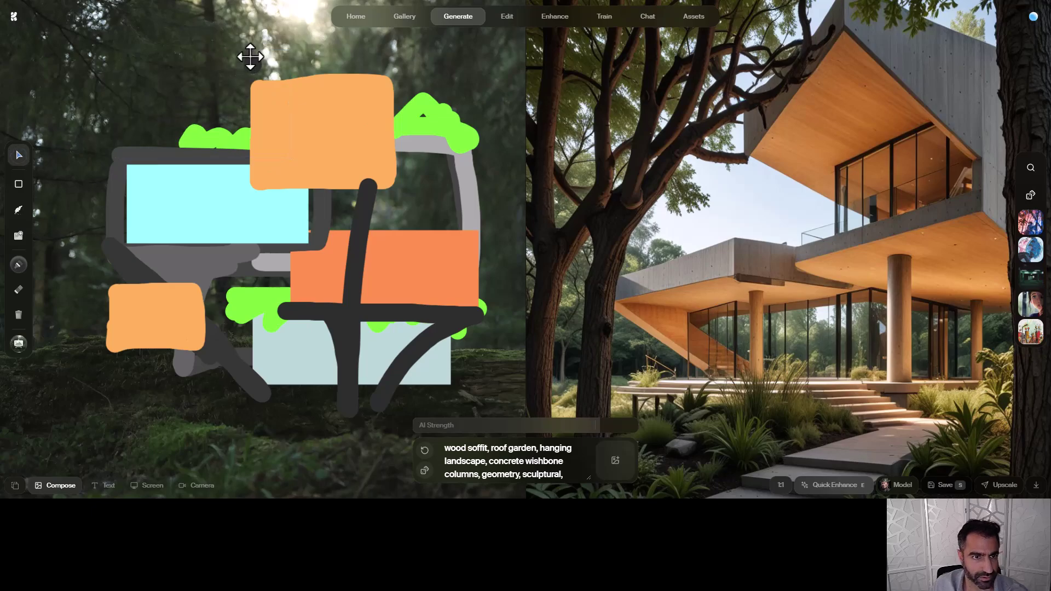
click(19, 267)
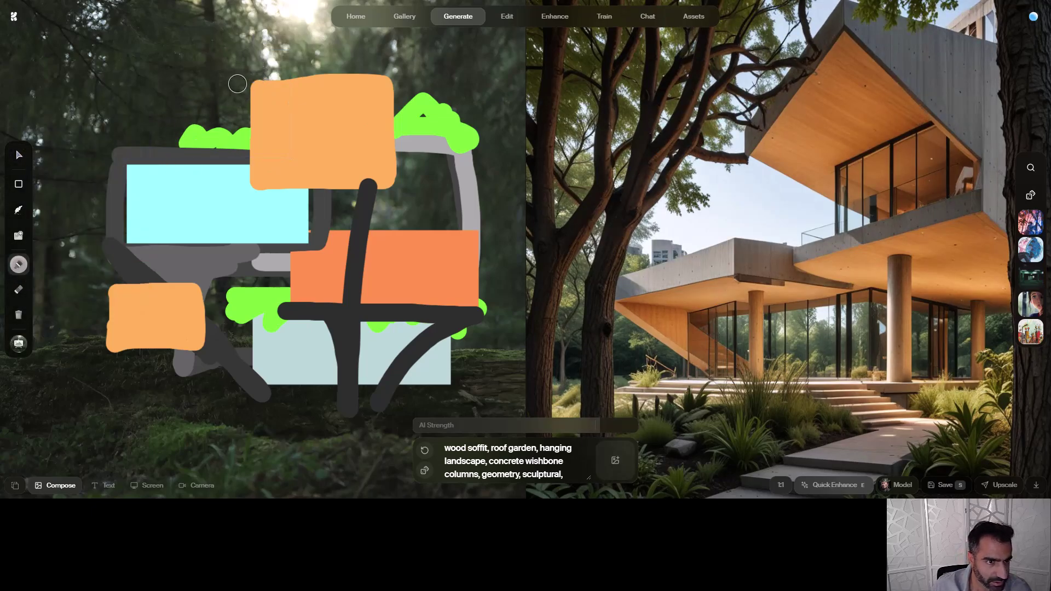
mouse_move(270, 65)
mouse_down()
mouse_move(109, 175)
mouse_move(274, 65)
mouse_move(401, 57)
mouse_move(388, 185)
mouse_up()
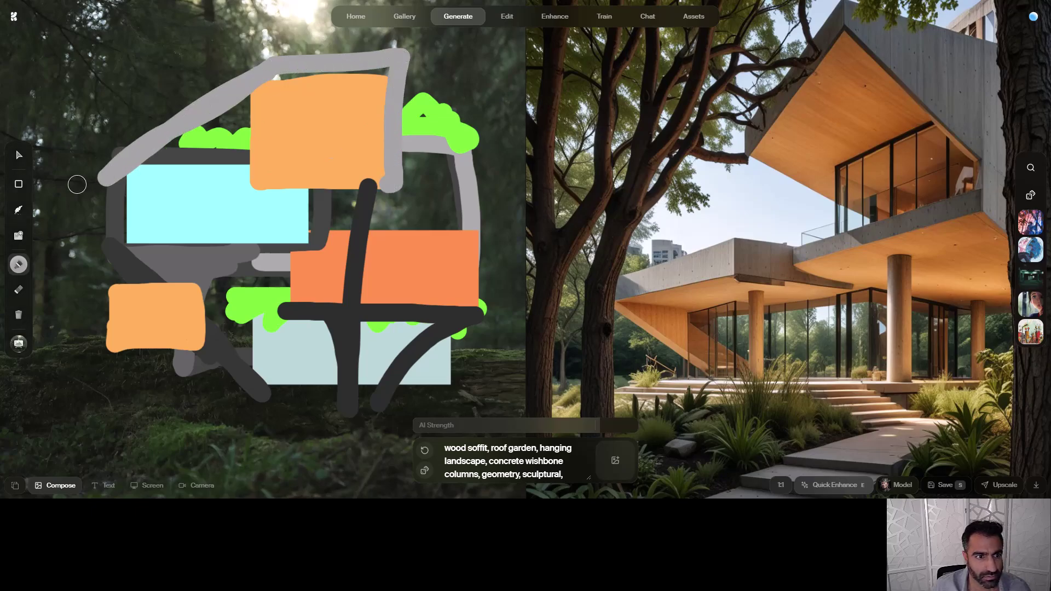
mouse_move(97, 165)
mouse_down()
mouse_move(266, 53)
mouse_move(375, 37)
mouse_move(401, 75)
mouse_move(398, 188)
mouse_move(375, 195)
mouse_move(382, 57)
mouse_move(283, 57)
mouse_up()
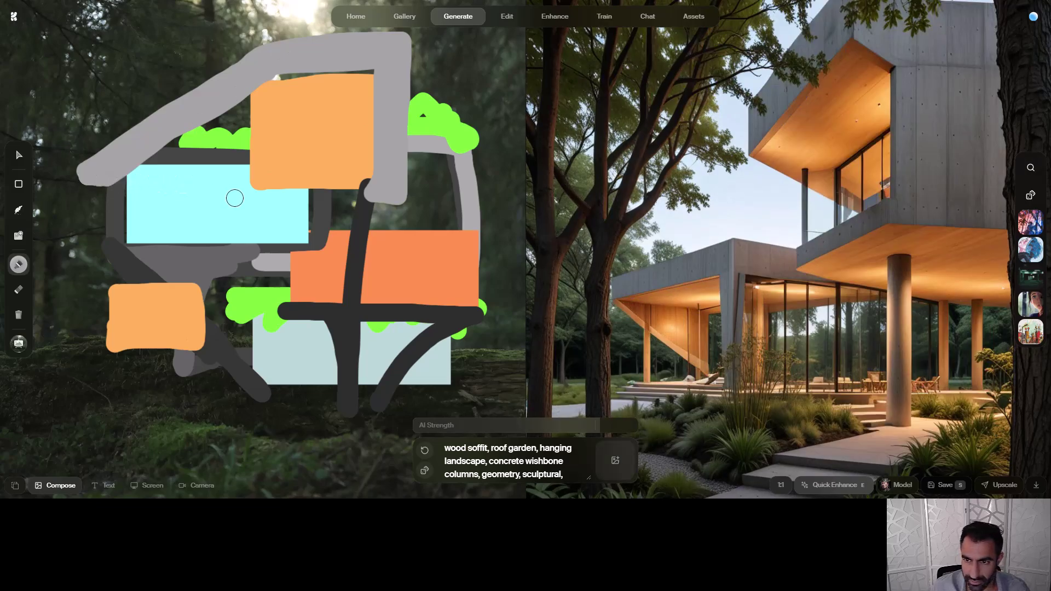
Try AI Strength at 54, then raise it through 62, 76 and 79 to 81.
mouse_move(598, 426)
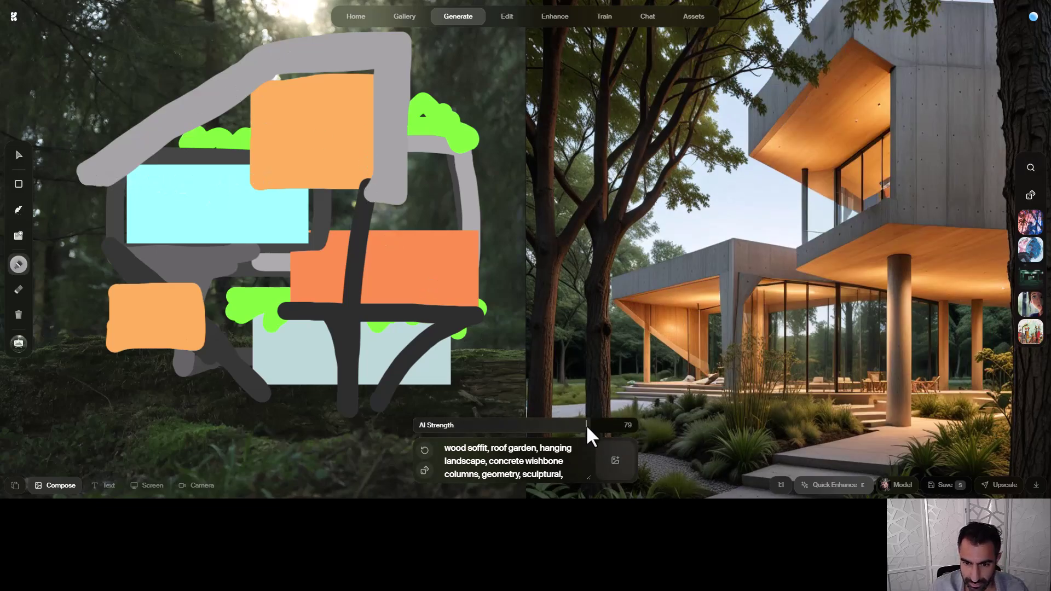
drag(585, 425, 544, 425)
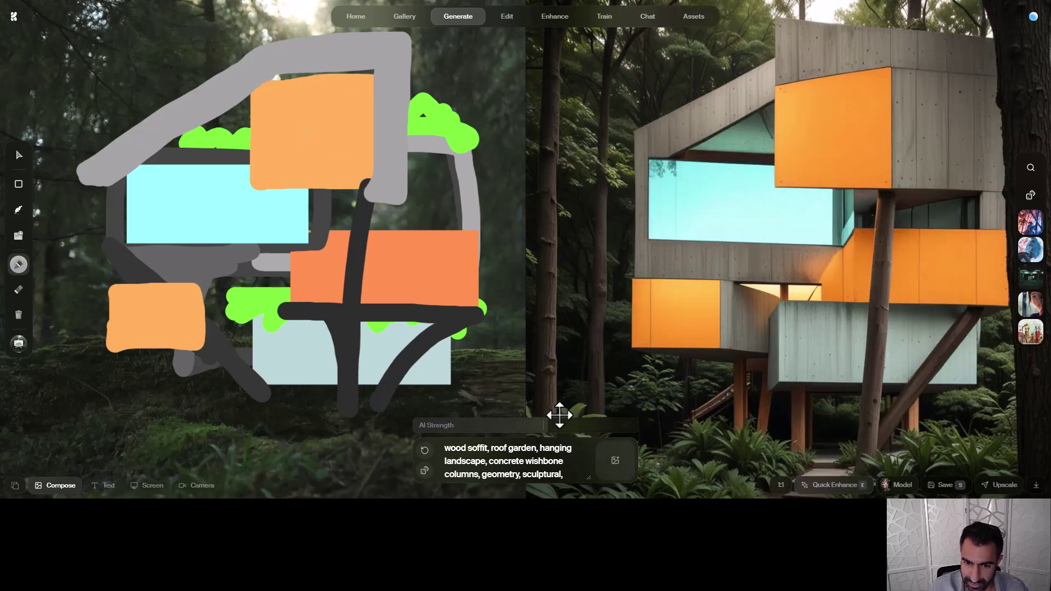
drag(543, 425, 566, 427)
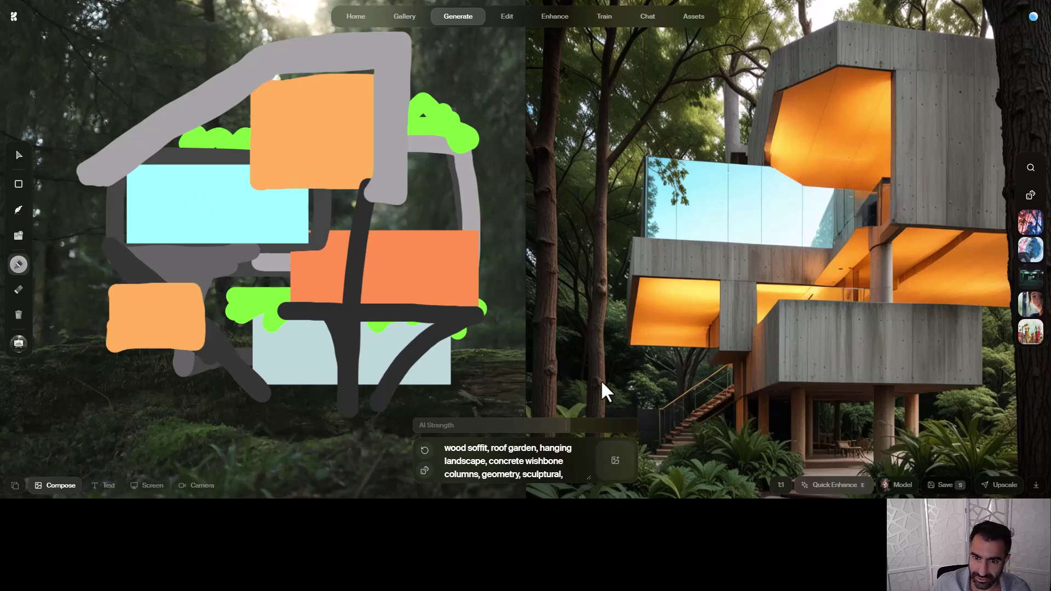
click(580, 427)
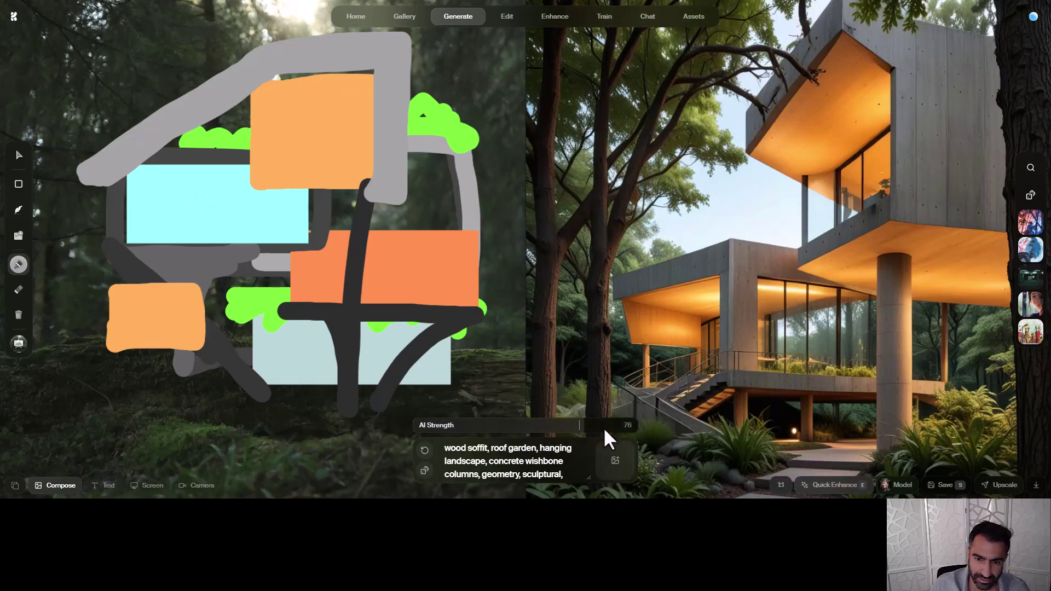
click(586, 427)
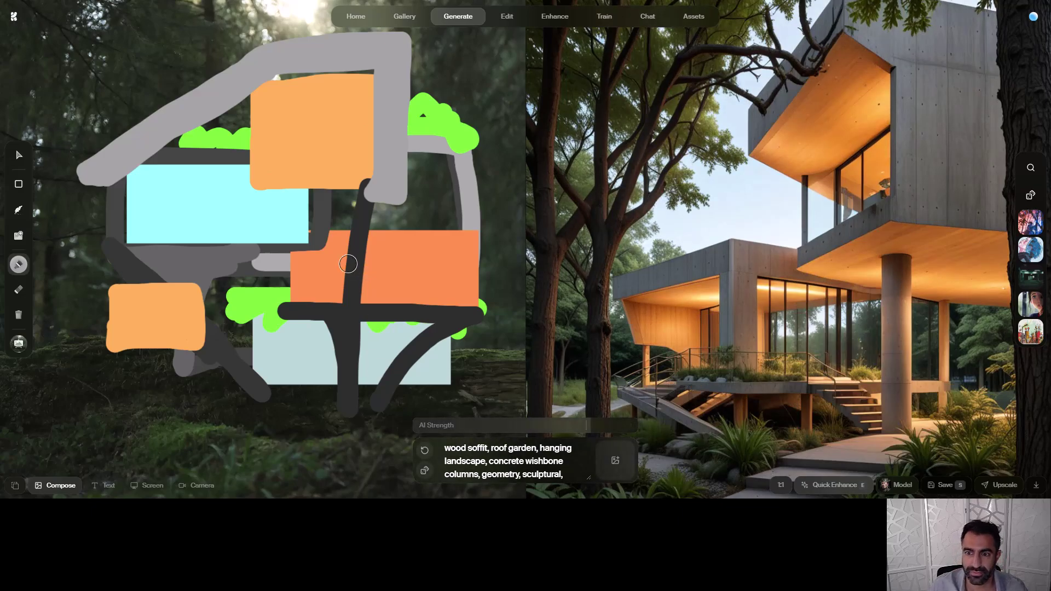
click(590, 426)
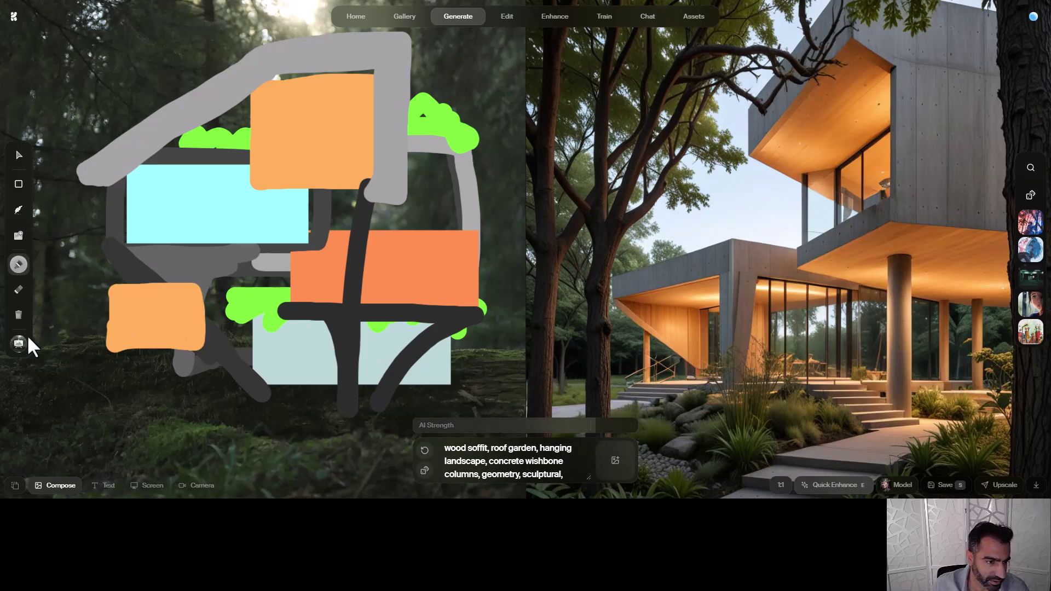
Add an image generation frame over the sketch and paint a short grey stroke across the orange block.
click(18, 265)
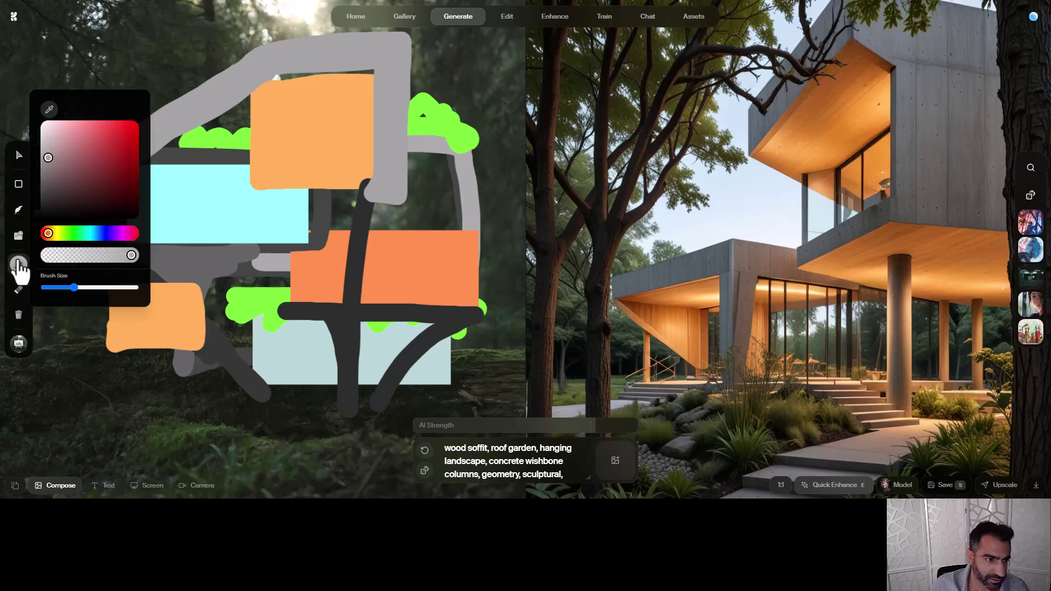
click(18, 236)
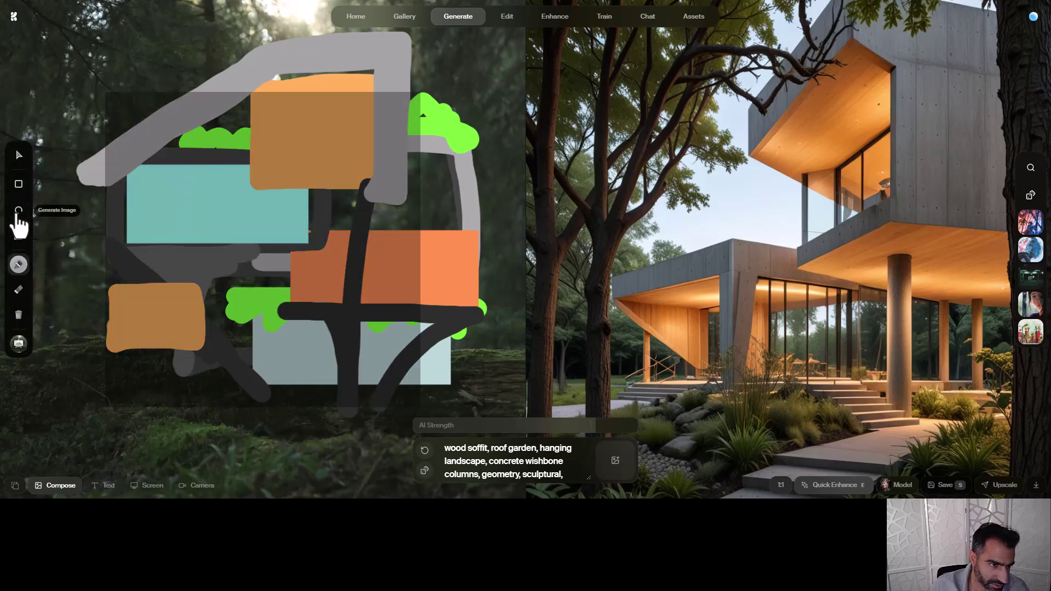
drag(339, 281, 272, 271)
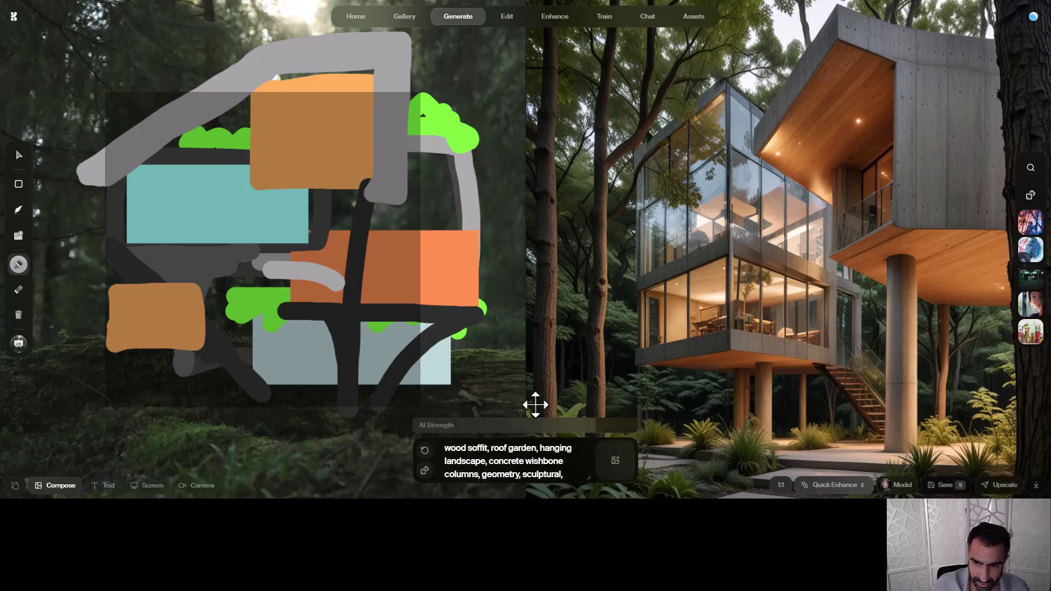
Generate two variations of the render and lower AI Strength to about 49.
click(425, 453)
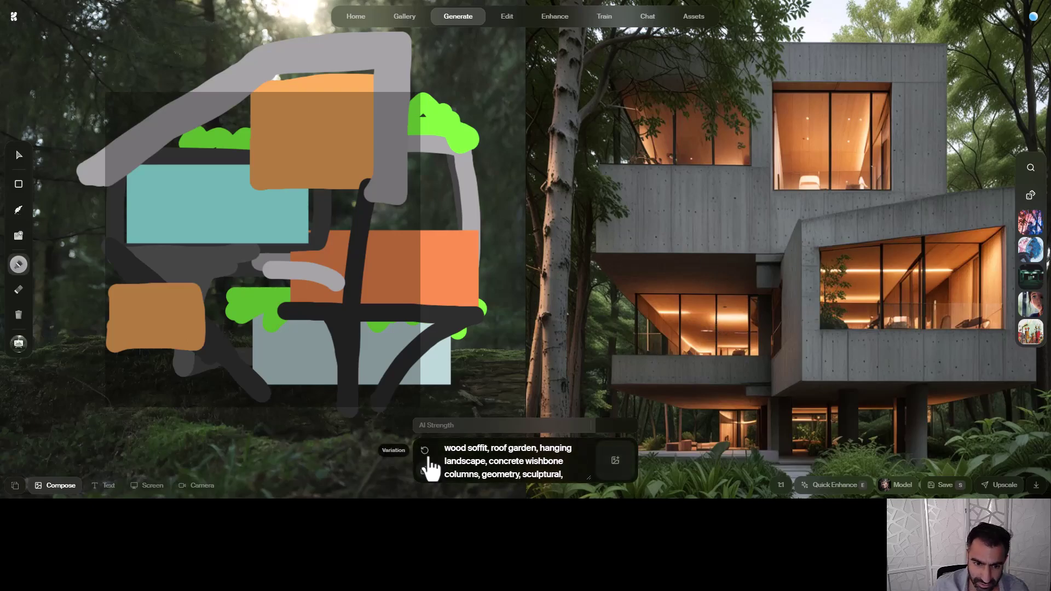
click(426, 452)
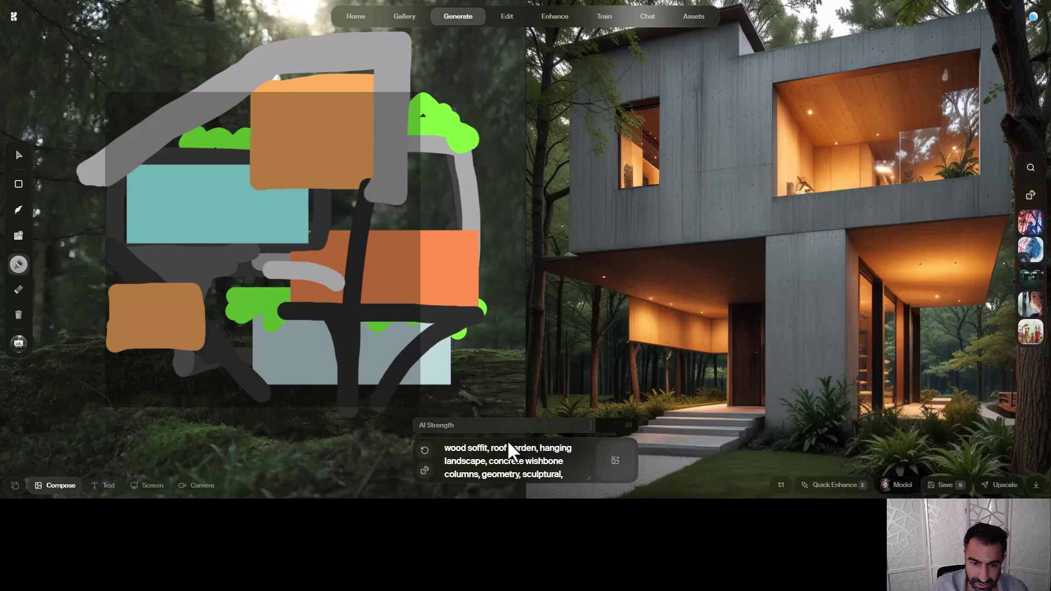
mouse_move(587, 426)
mouse_move(589, 425)
mouse_down()
mouse_move(519, 425)
mouse_move(535, 426)
mouse_up()
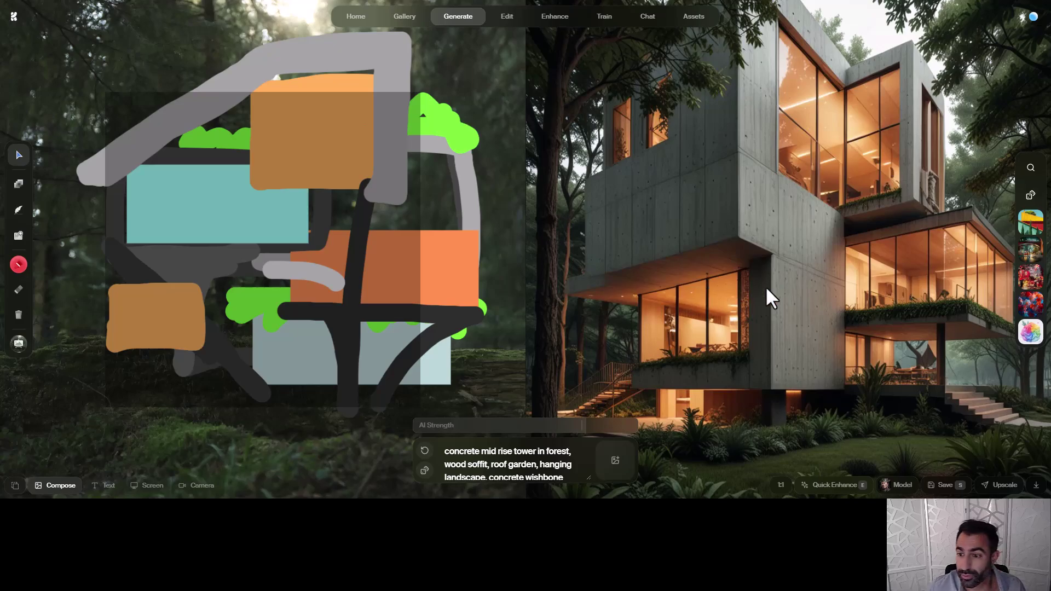
Return to the paint brush so the render regenerates as a stilted concrete house with orange and teal panels.
key(b)
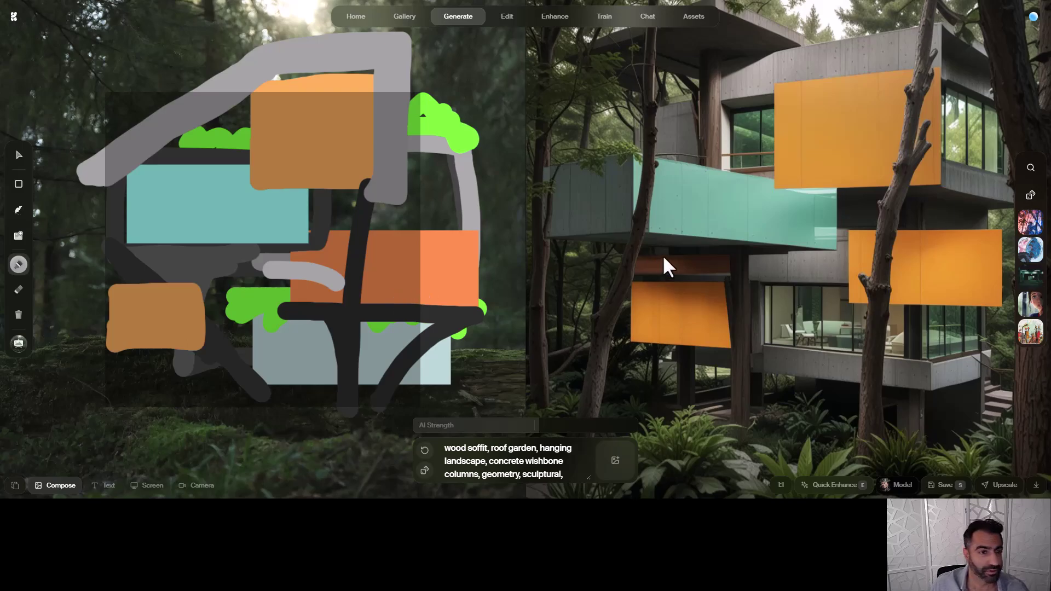